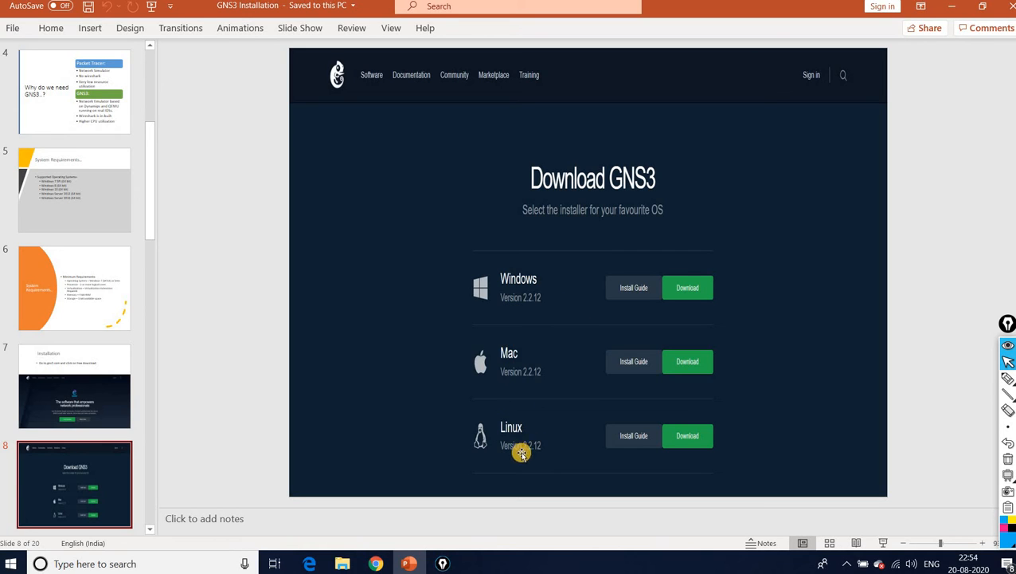
- Review the slides on creating a GNS3 account and downloading the installer after signing in
key(Down)
key(Down)
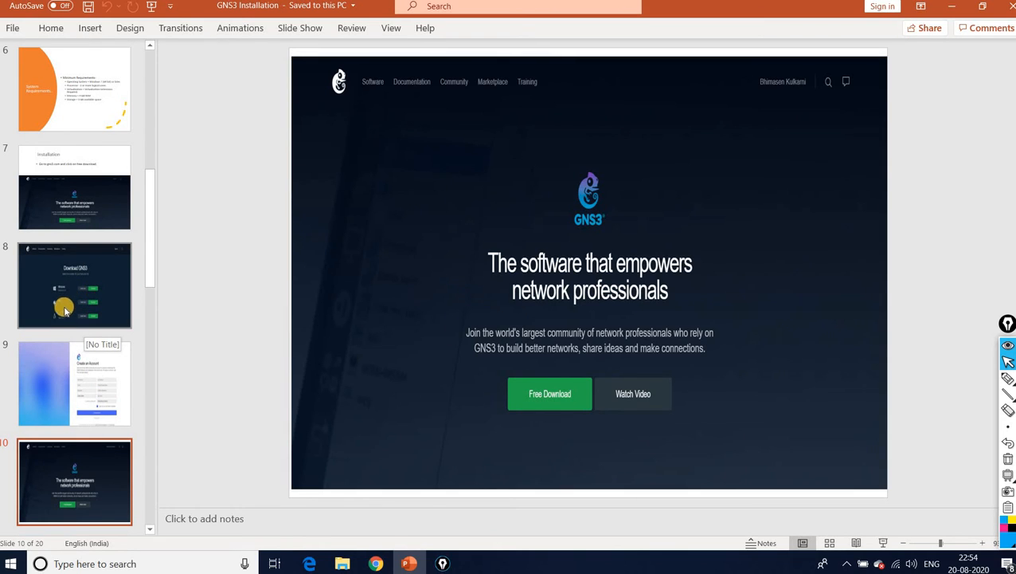
click(82, 368)
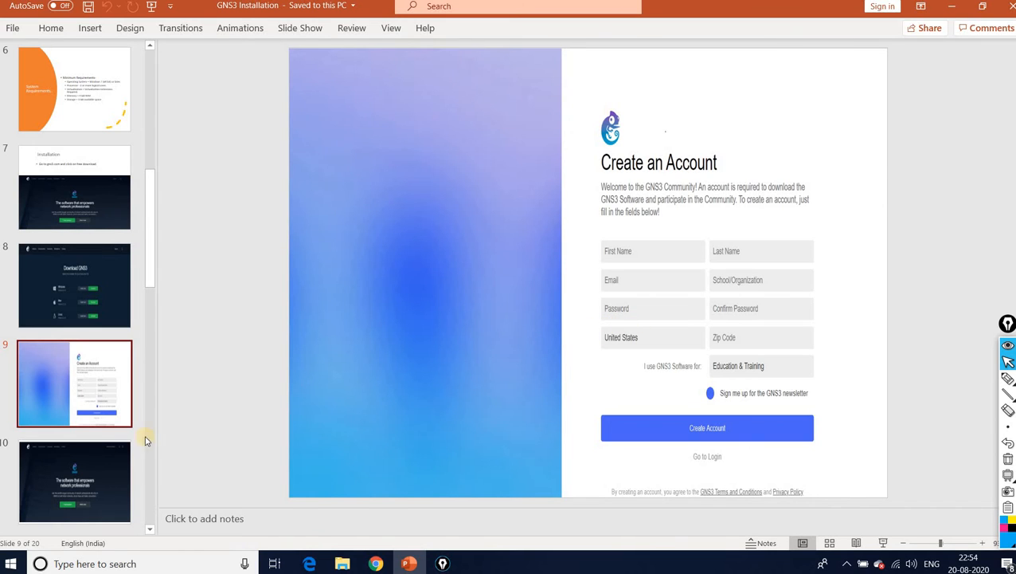
click(97, 452)
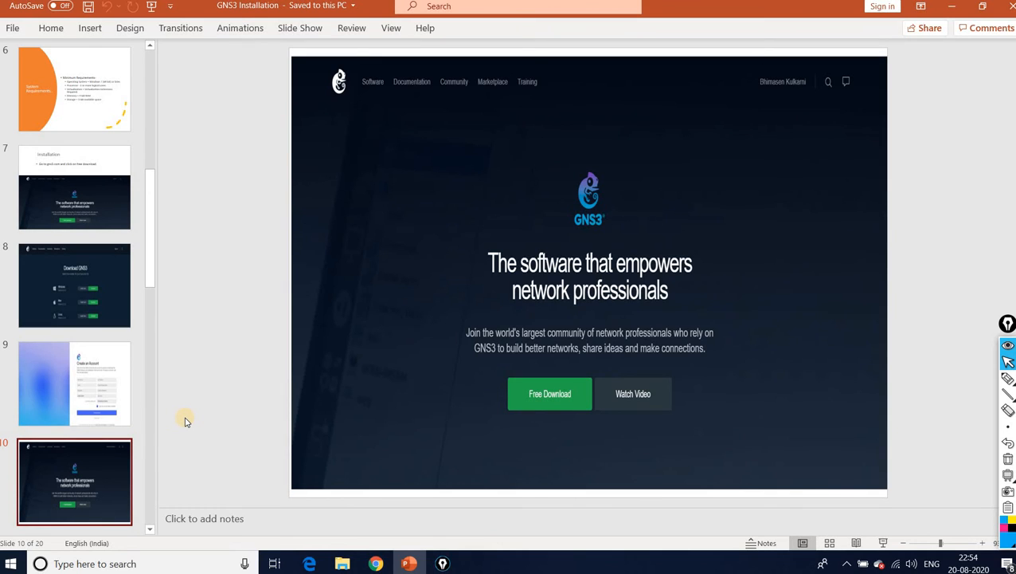
key(Down)
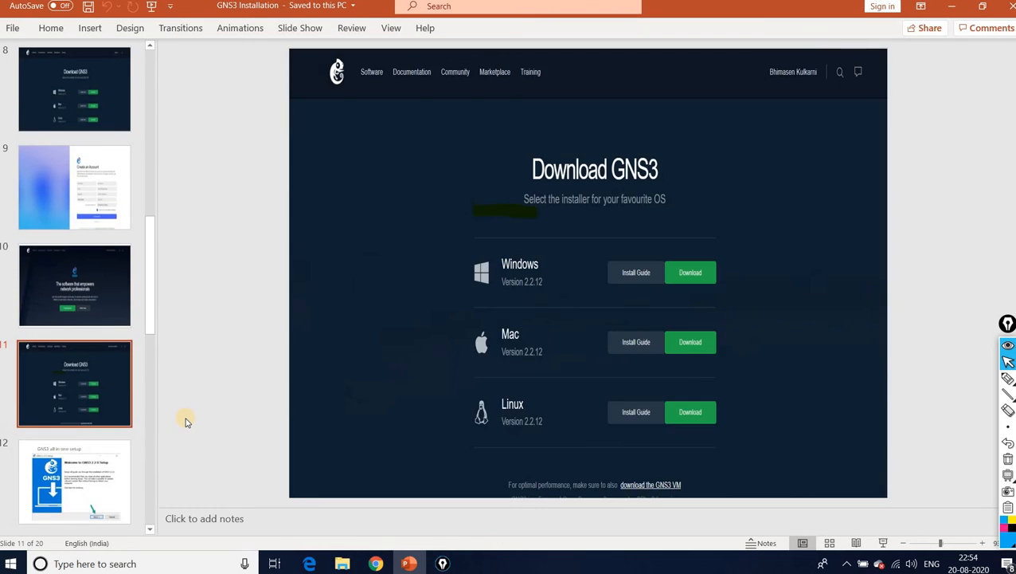
- Read through the slides on the GNS3 2.2.0 and WinPcap 4.1.3 setup wizards, from the welcome page to completion
key(Down)
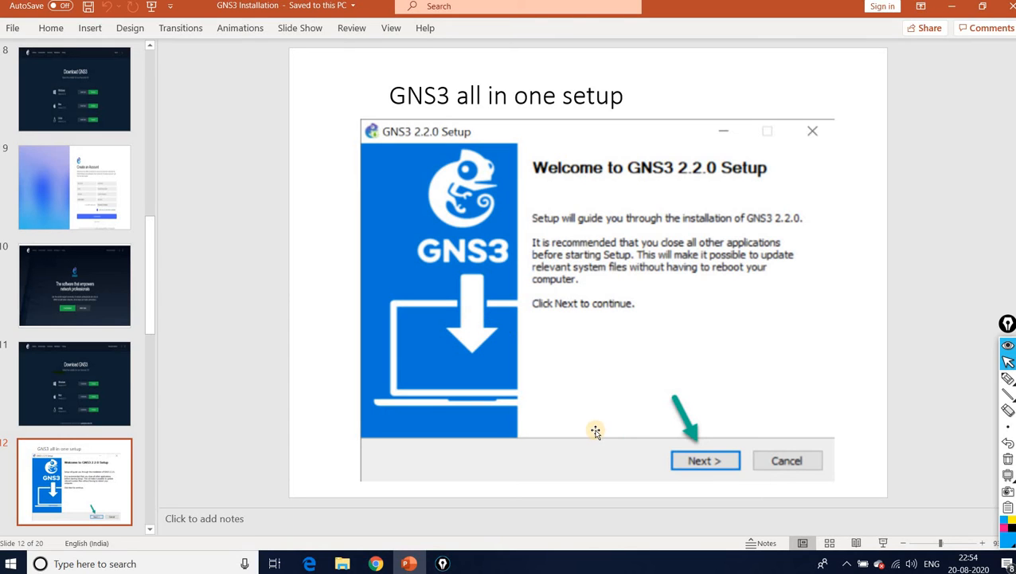
scroll(596, 431, down, 1)
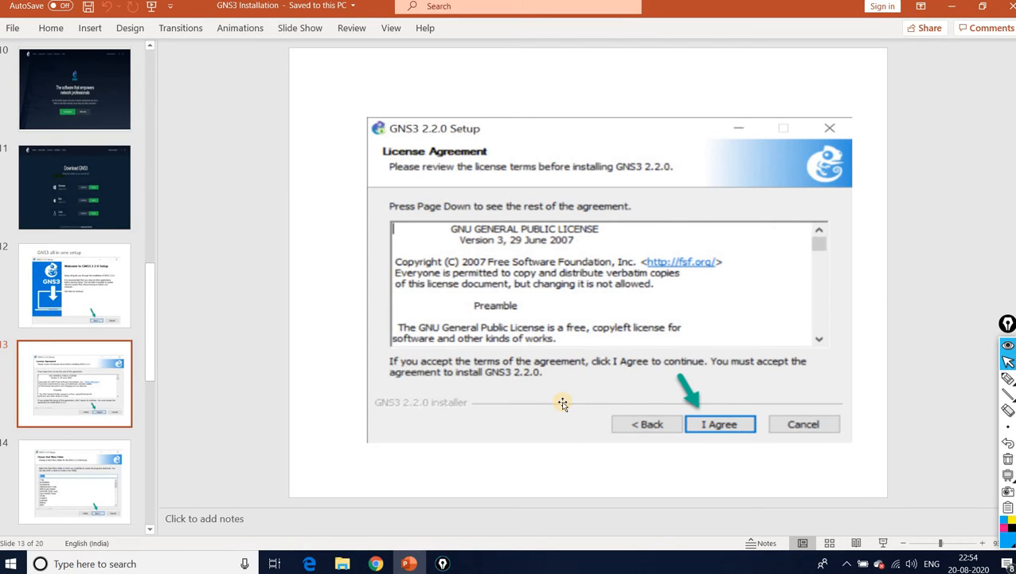
scroll(562, 405, down, 1)
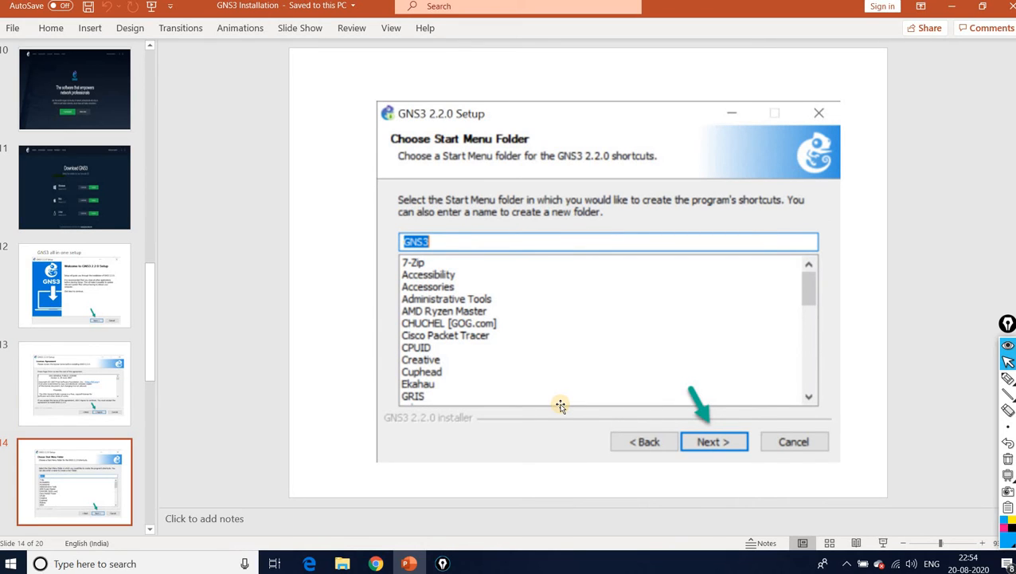
scroll(561, 405, down, 1)
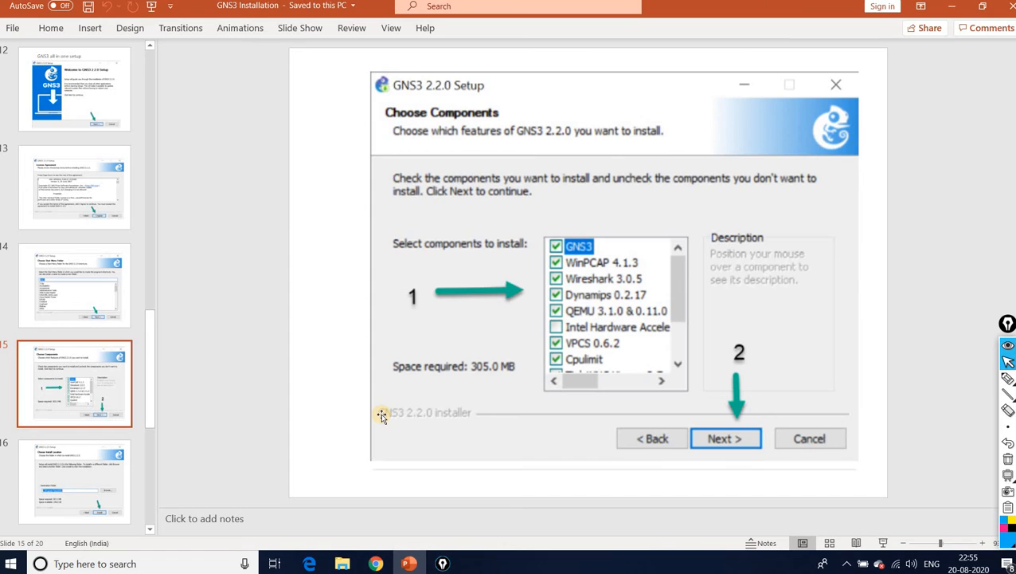
scroll(382, 416, down, 1)
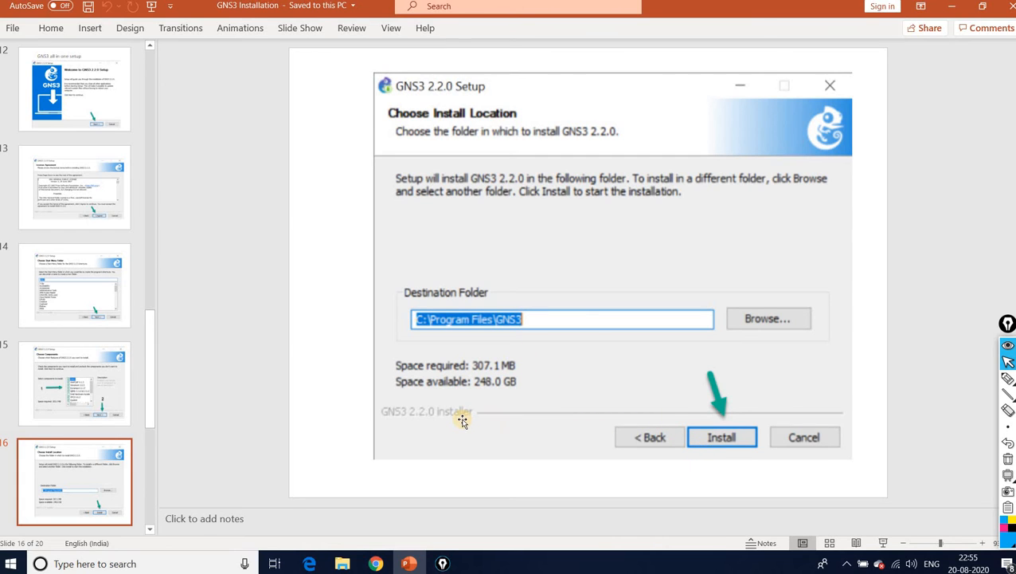
key(Page_Down)
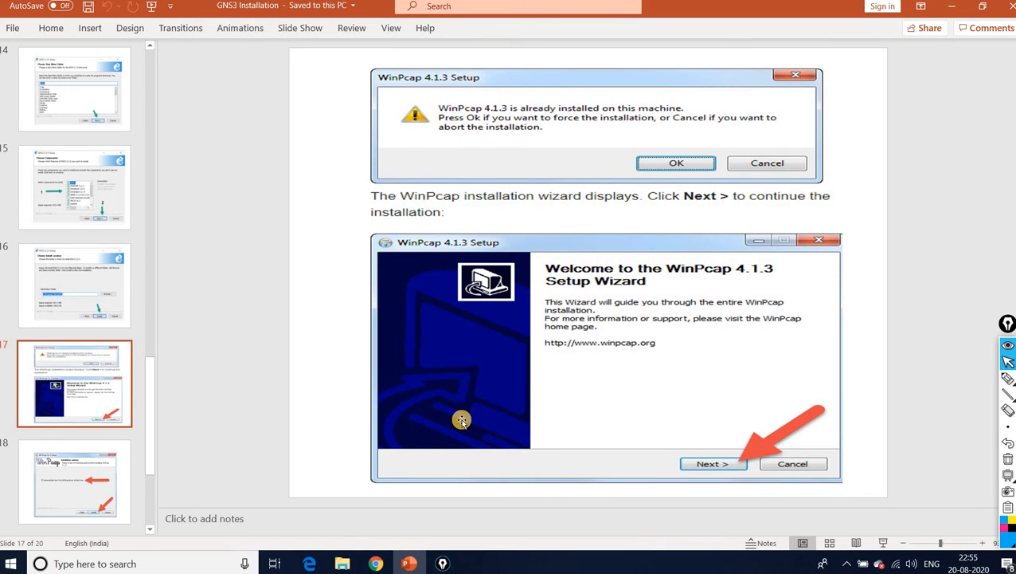
key(Page_Down)
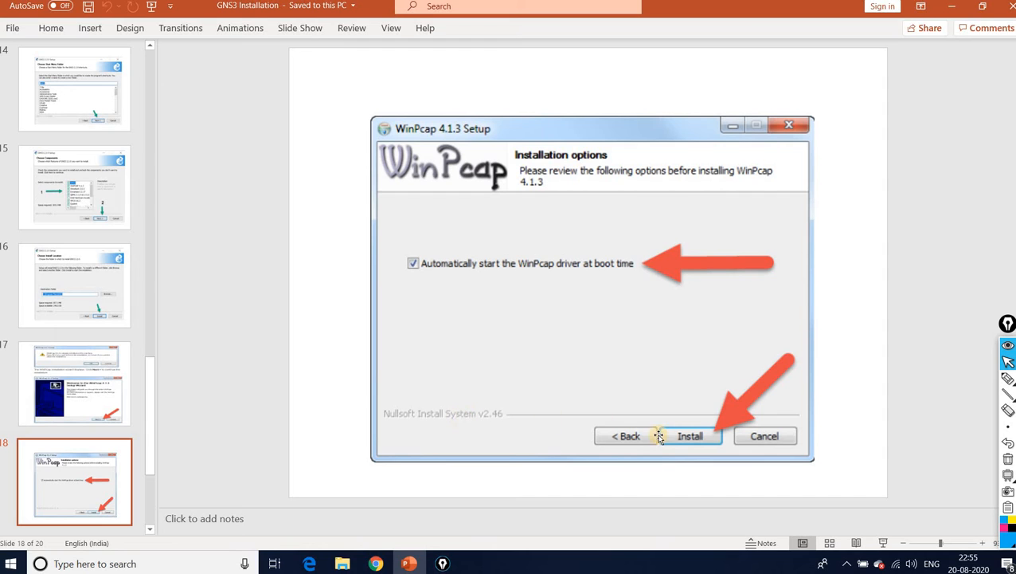
scroll(471, 439, down, 1)
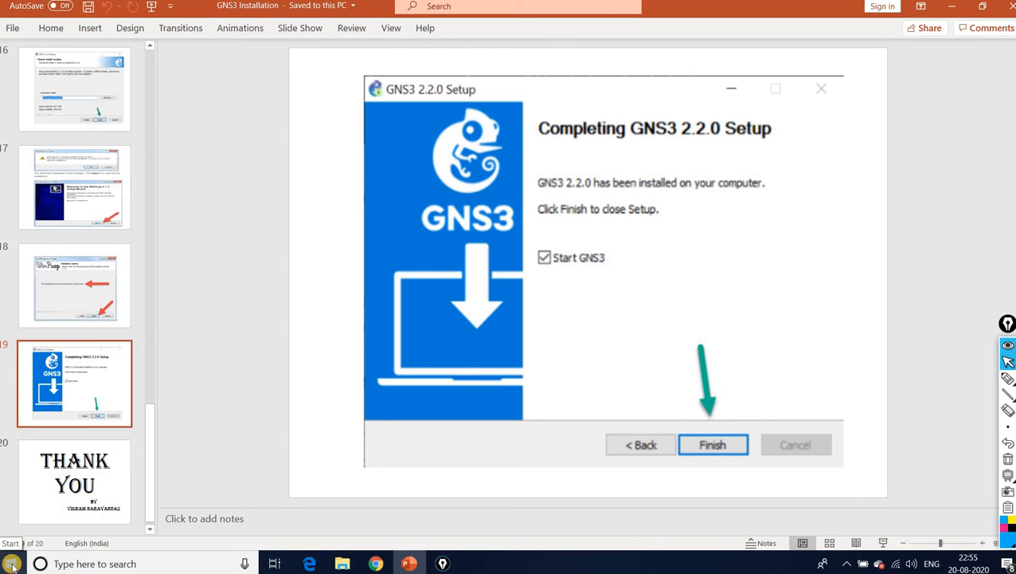
- Search Windows for GNS3, run it as administrator and maximize its window
click(70, 563)
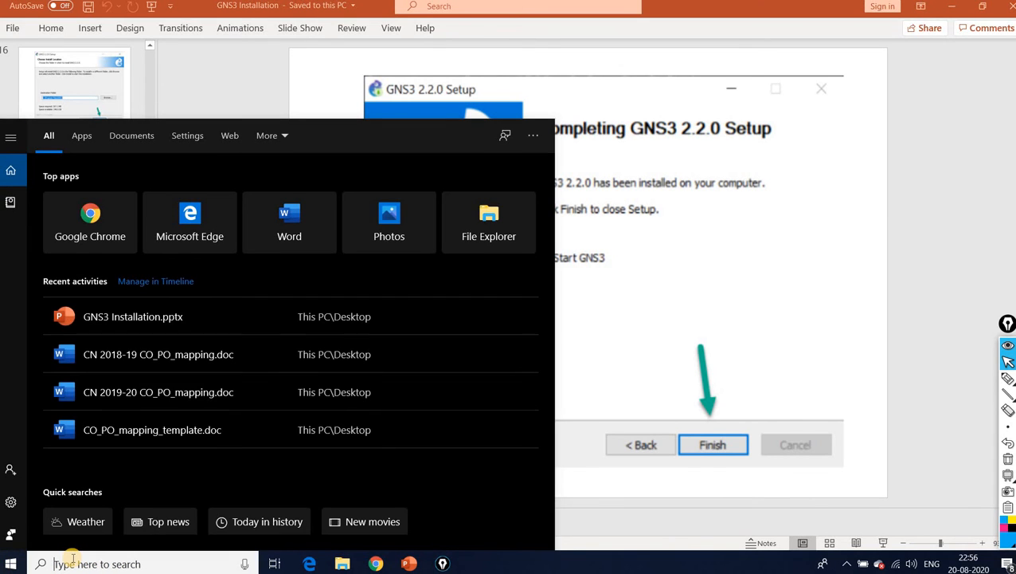
text(gns)
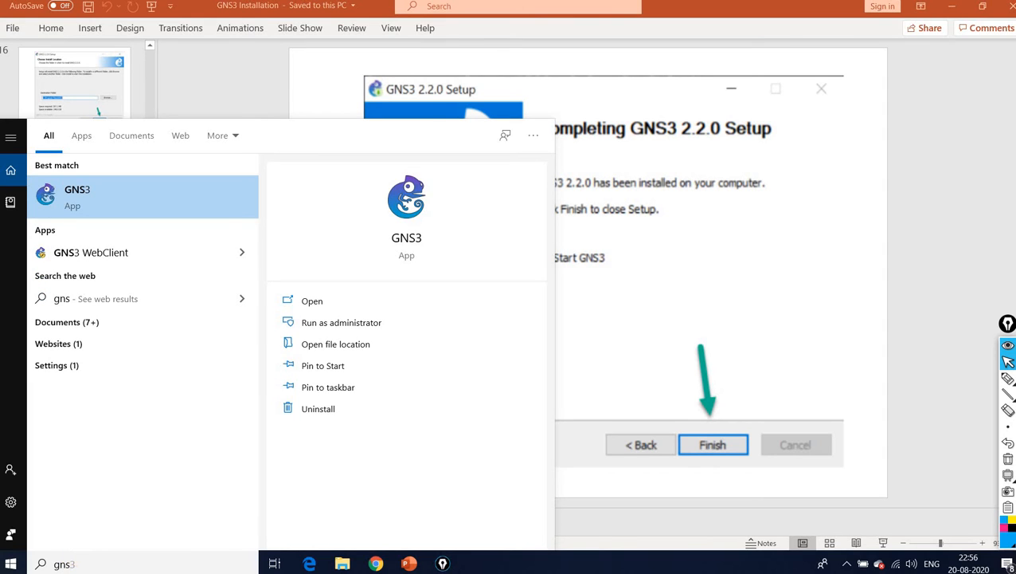
click(333, 325)
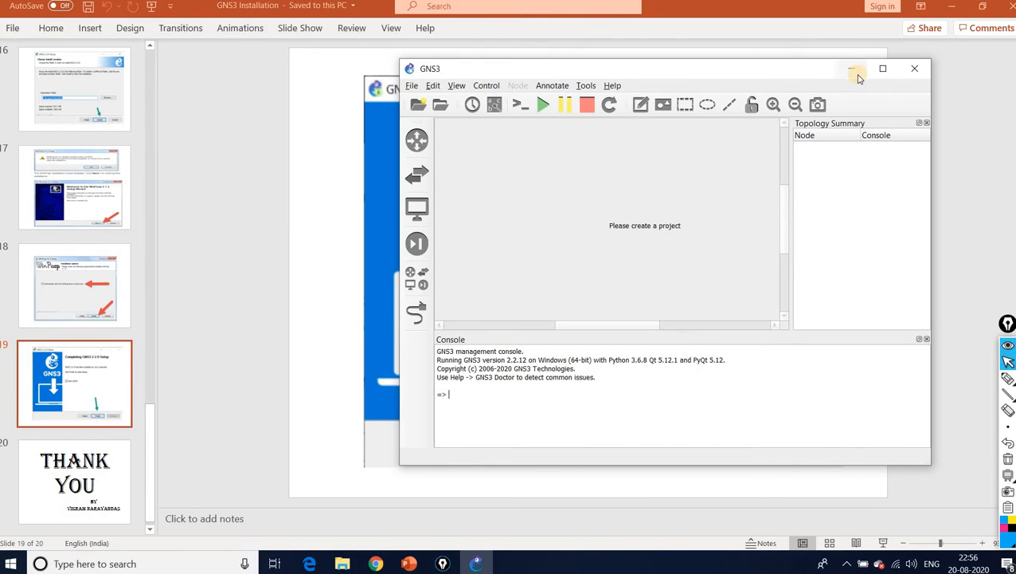
click(881, 69)
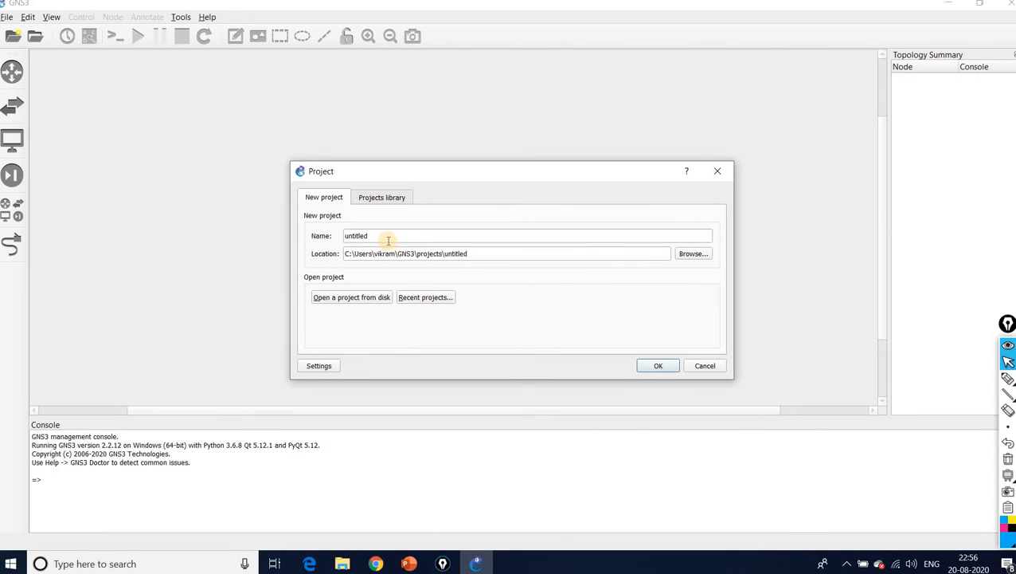
- Create a new project named basic2 in the default location
drag(388, 240, 330, 237)
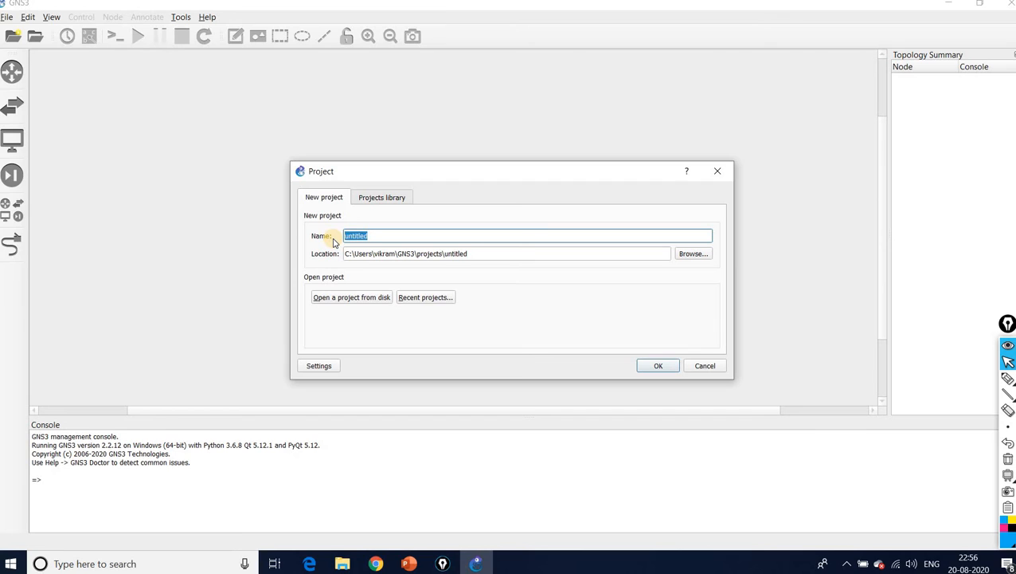
text(basic2)
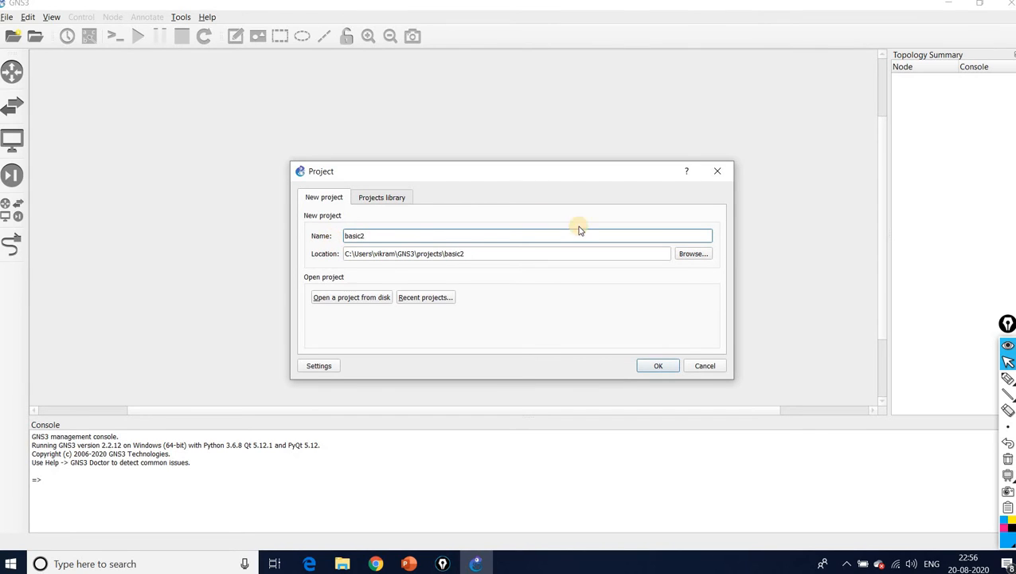
click(659, 365)
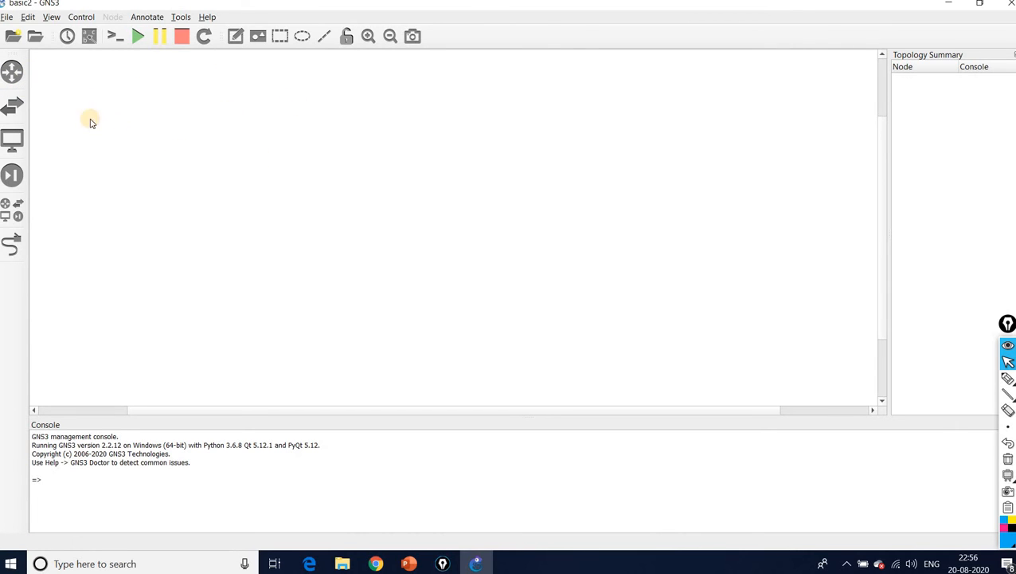
- Add a c2600 router to the upper middle of the workspace and close the device list
click(11, 73)
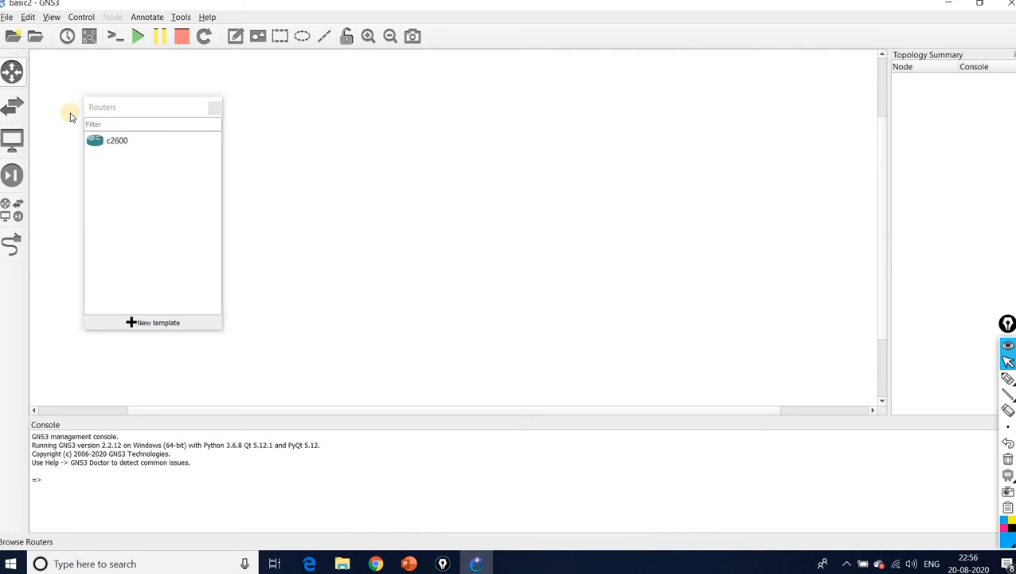
click(120, 142)
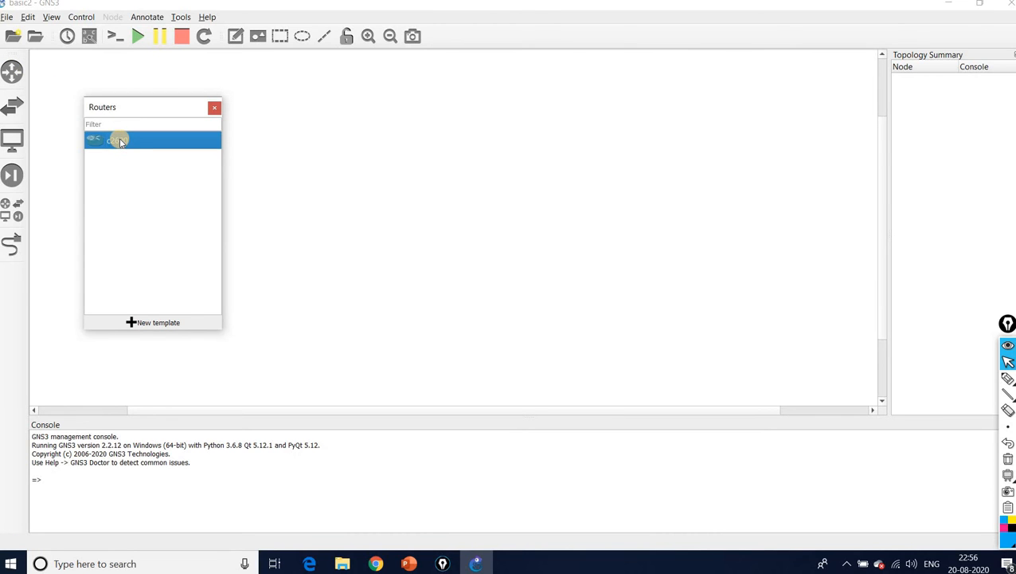
drag(119, 141, 335, 146)
click(215, 107)
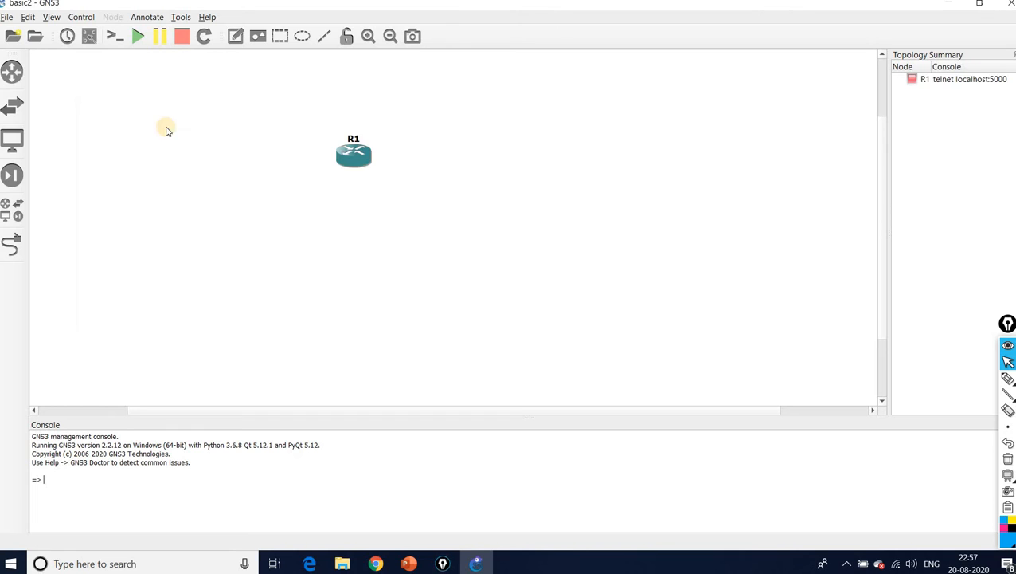
- Add a VPCS end device to the workspace and align it directly below router R1
click(12, 149)
drag(122, 180, 357, 296)
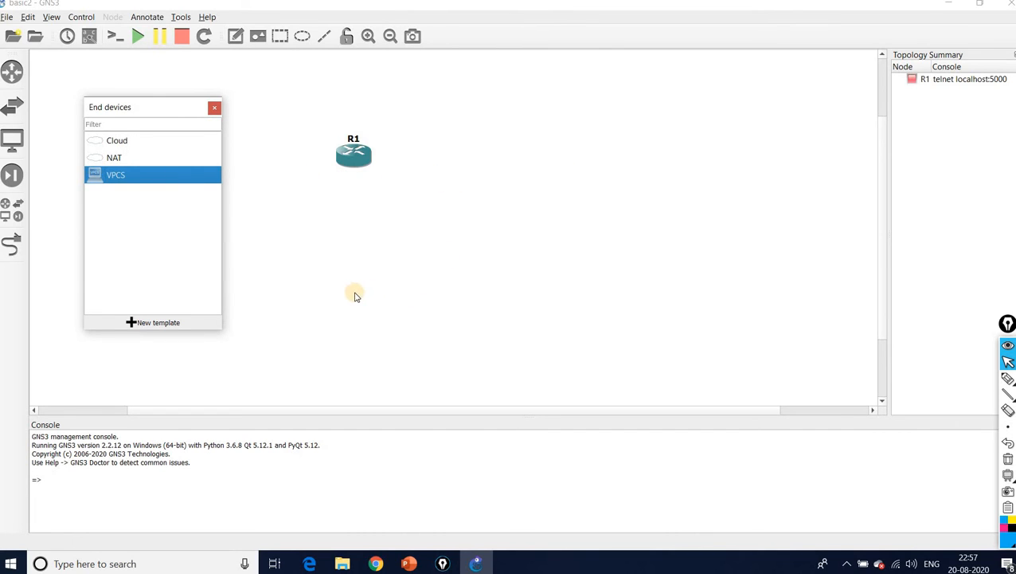
click(214, 107)
drag(369, 307, 348, 291)
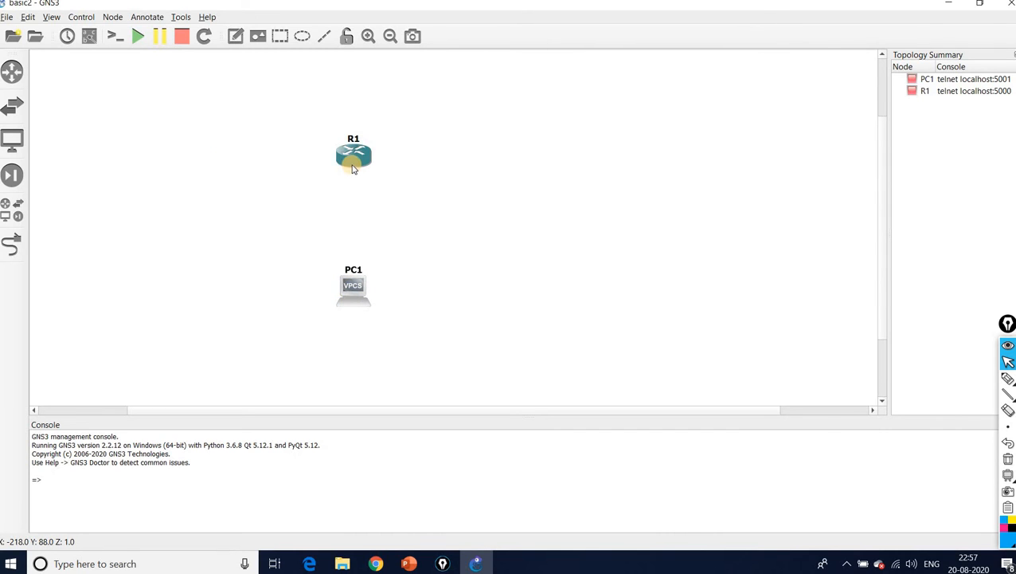
- Examine the available device templates by category: switches, end devices, security devices and all devices
mouse_move(354, 167)
click(356, 156)
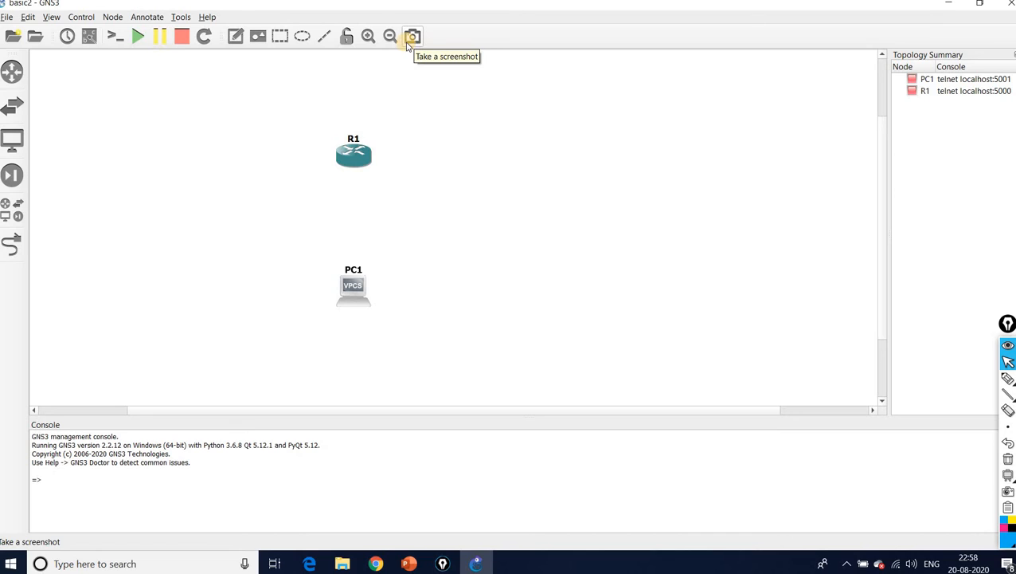
click(14, 104)
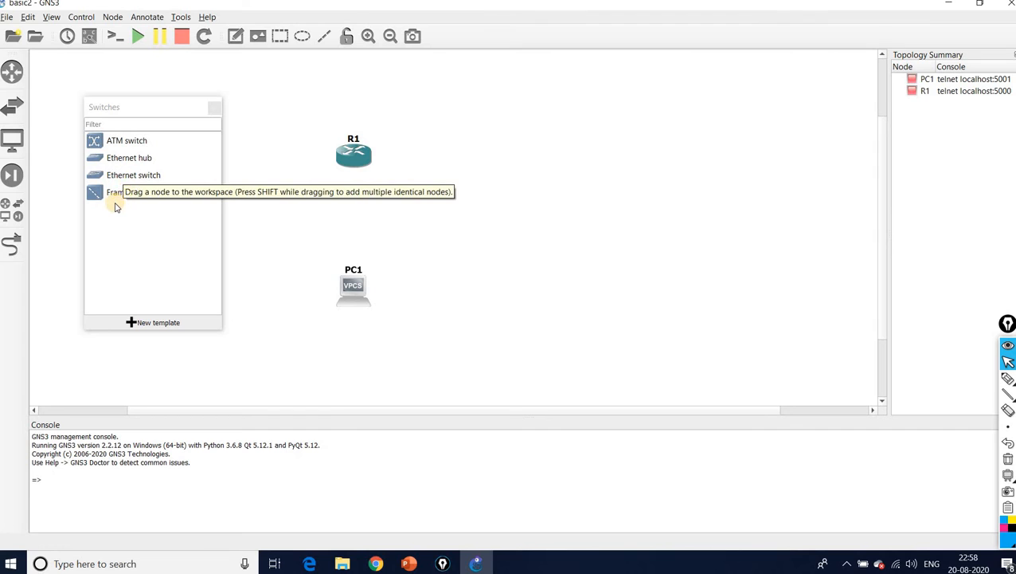
click(15, 141)
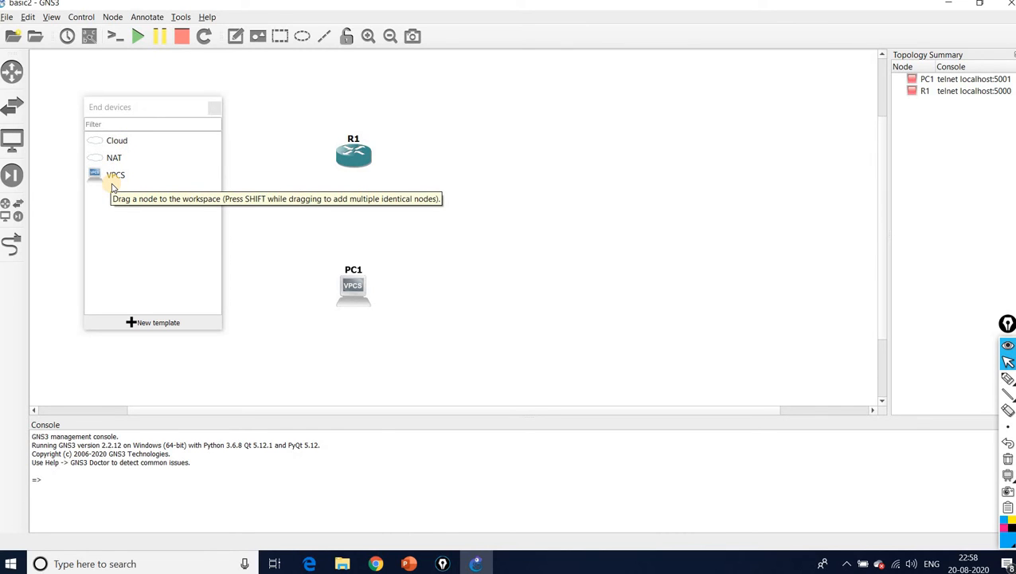
click(13, 176)
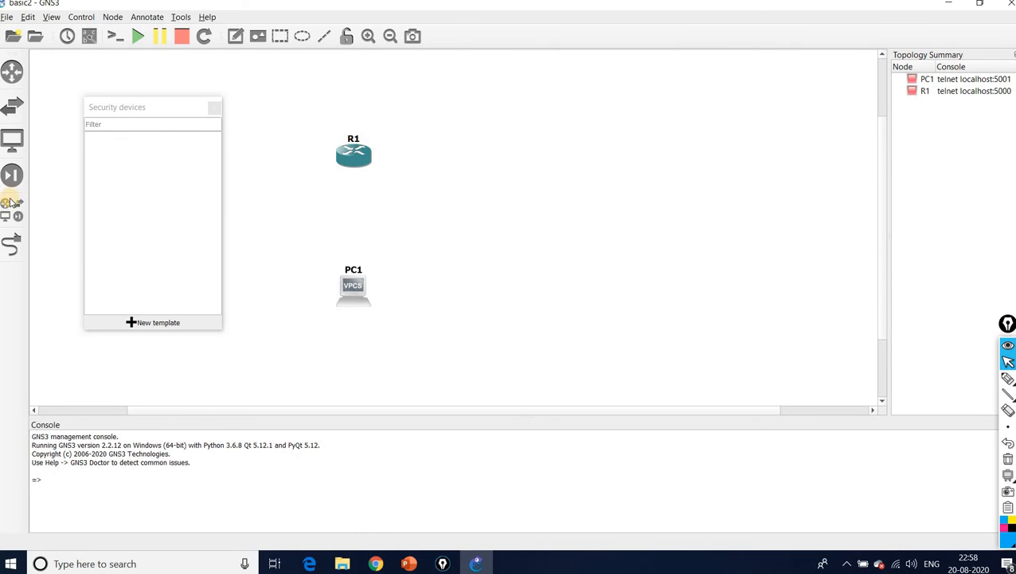
click(9, 210)
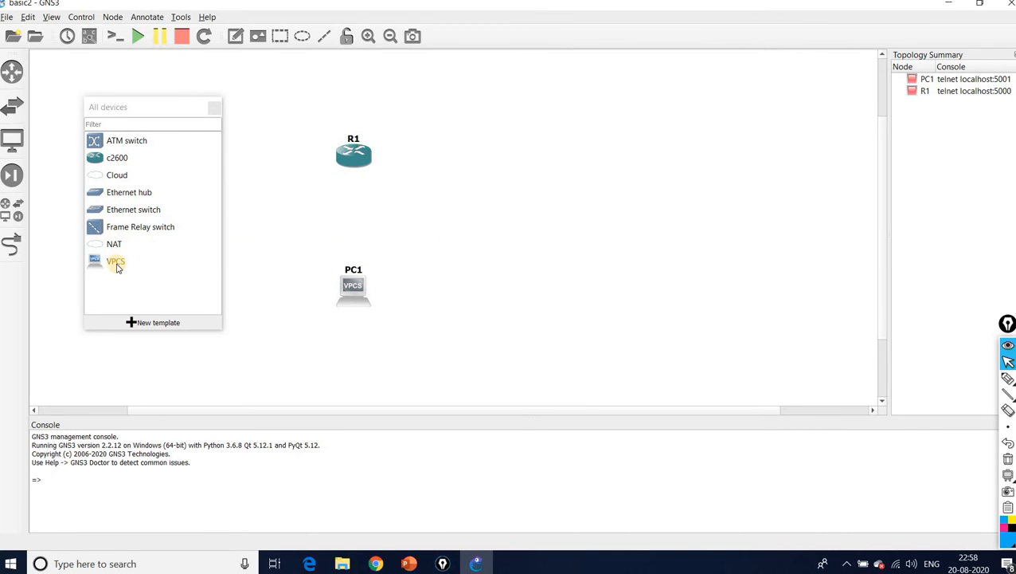
click(214, 107)
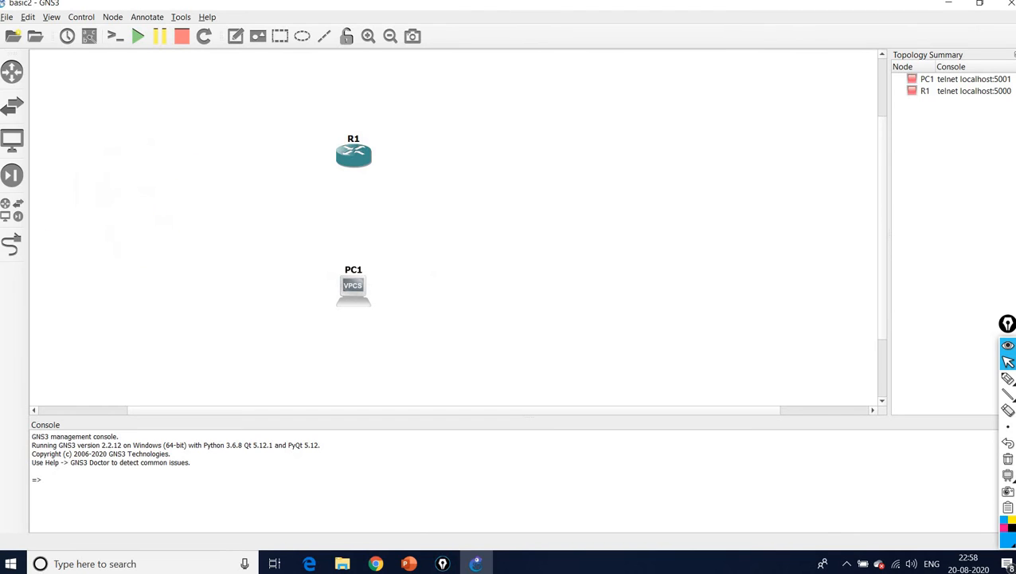
- Link router R1's FastEthernet1/0 interface to PC1's Ethernet0 interface
click(14, 247)
click(13, 242)
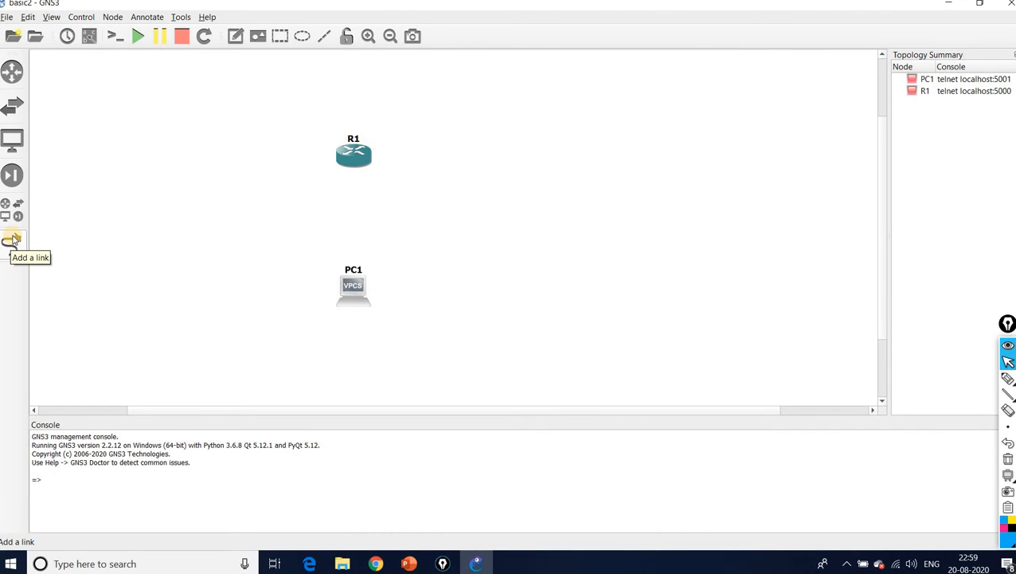
click(359, 163)
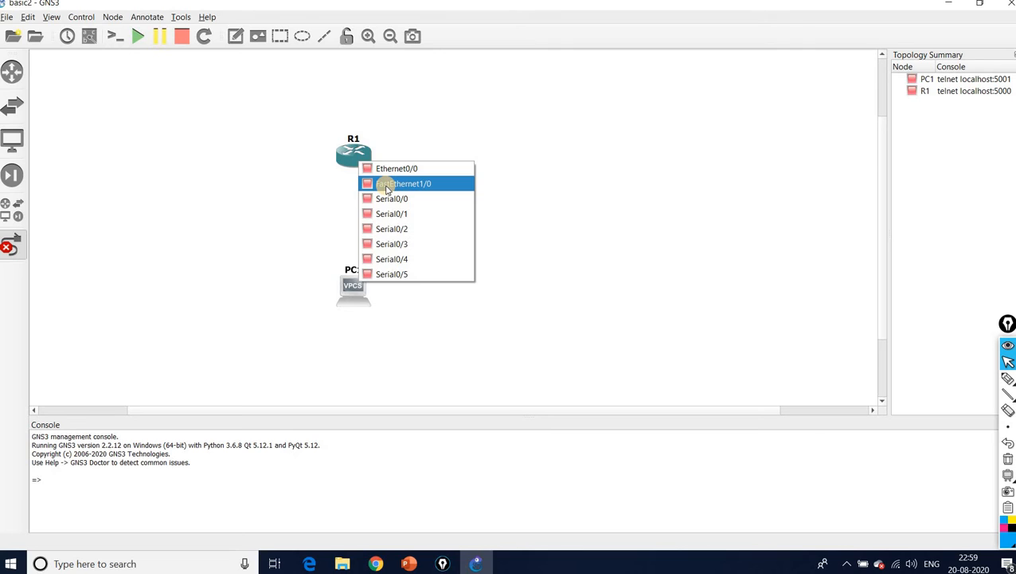
click(387, 184)
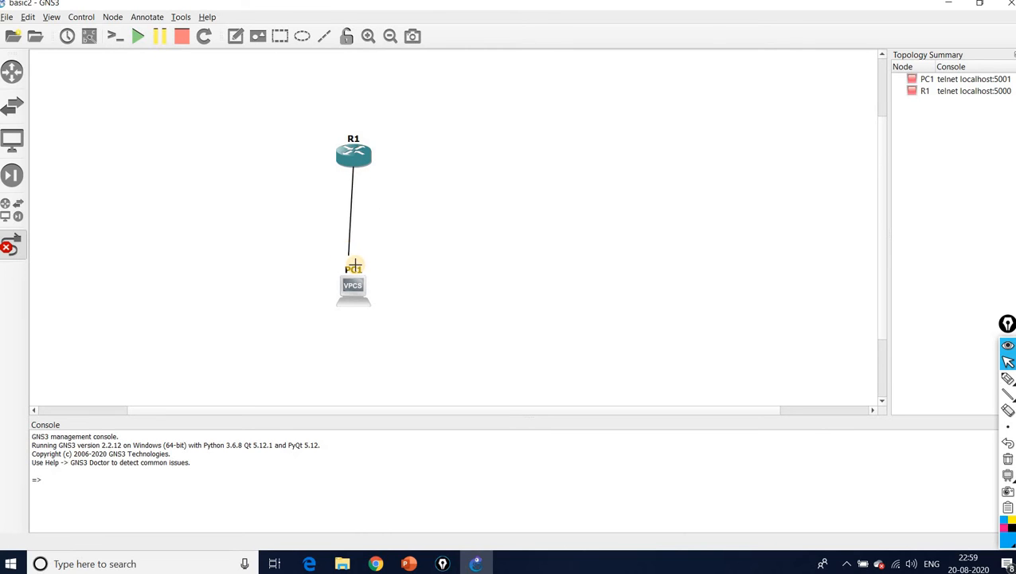
click(355, 295)
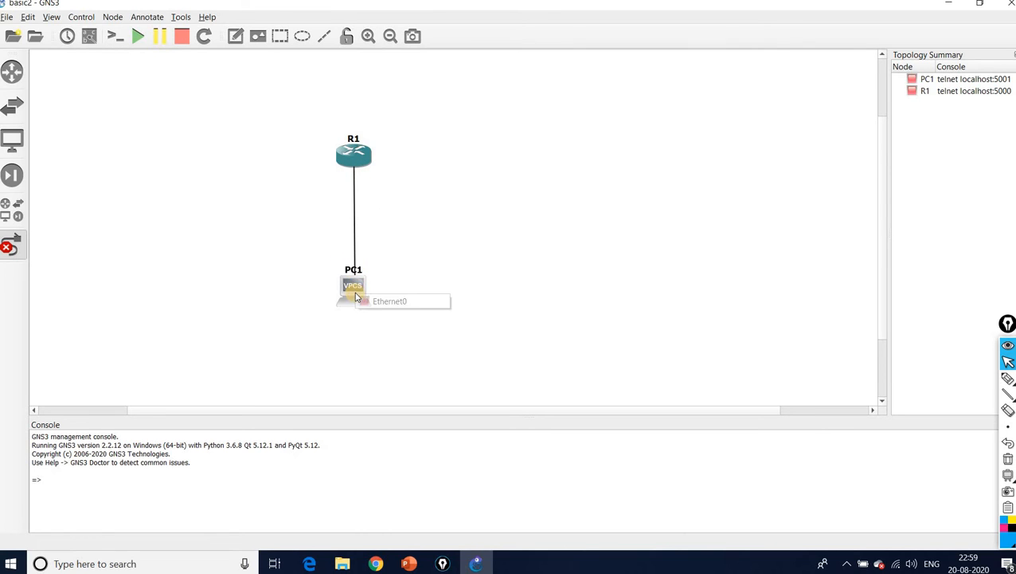
click(366, 300)
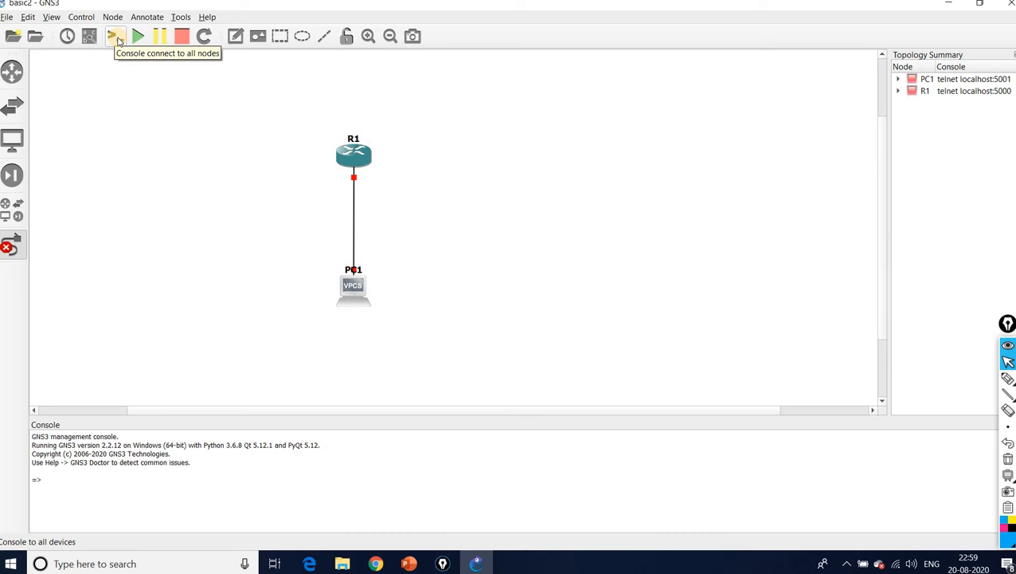
- Try to open the consoles of all nodes, and start all nodes in the topology
click(117, 39)
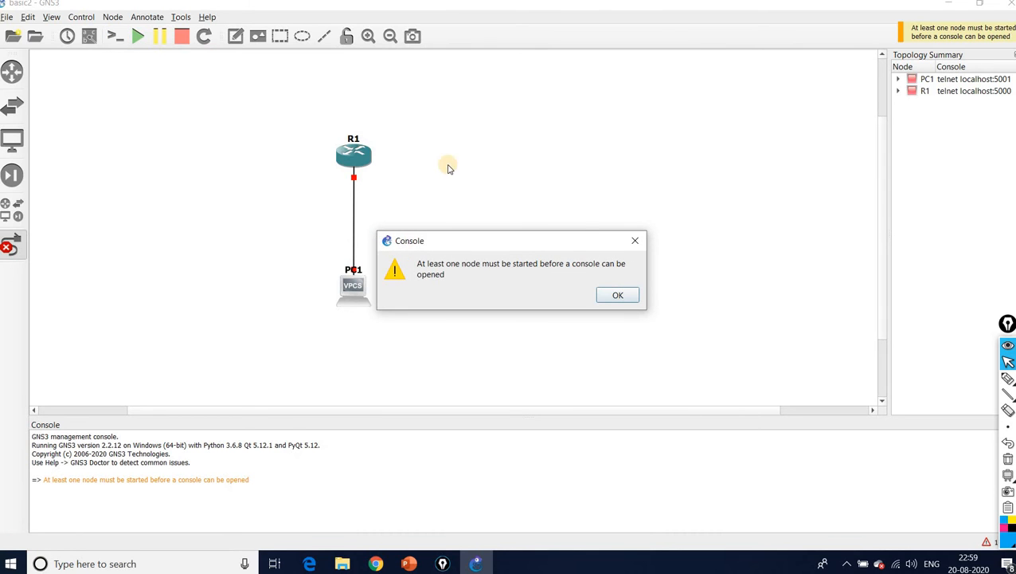
click(613, 294)
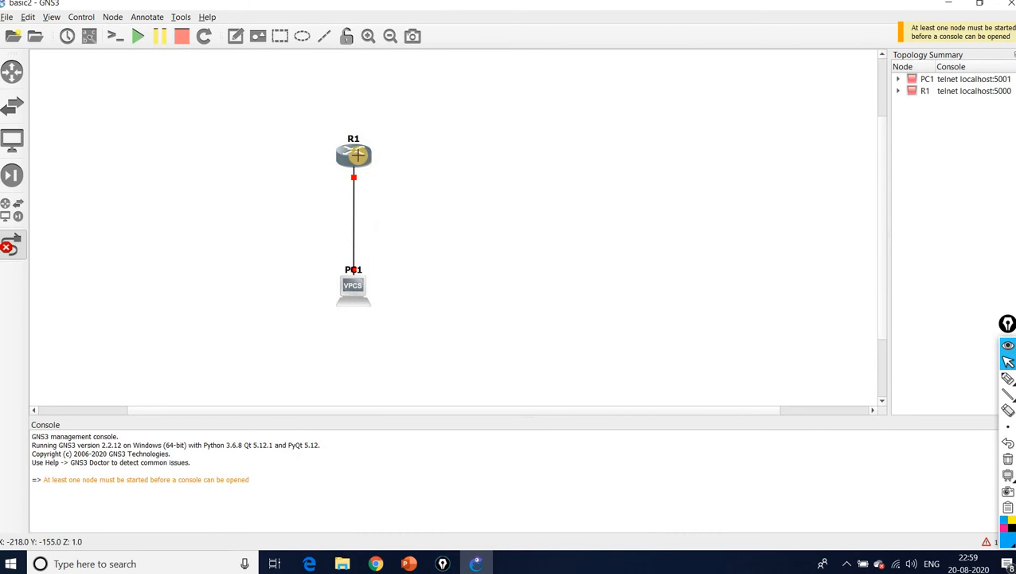
click(356, 156)
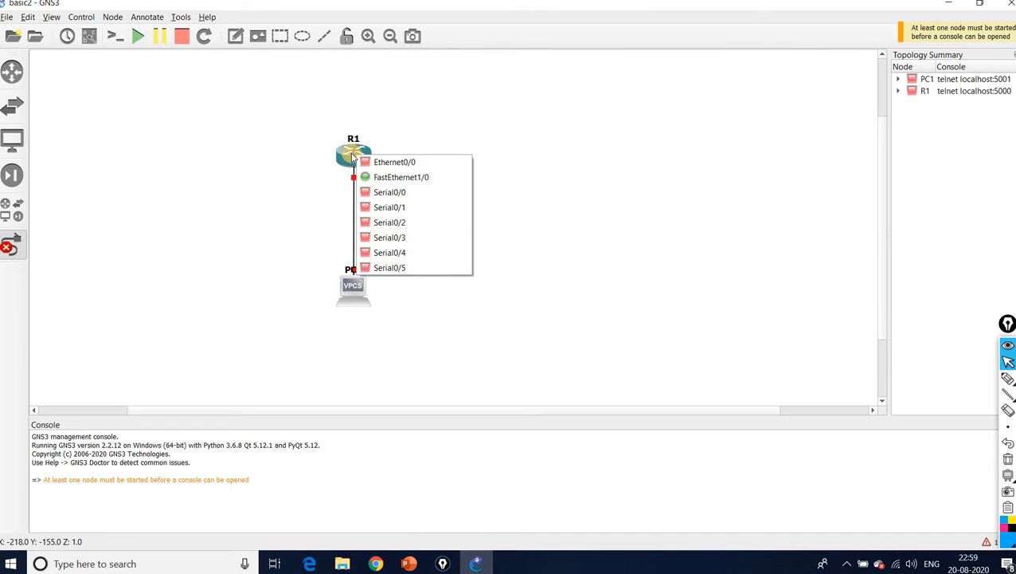
right_click(356, 157)
right_click(355, 156)
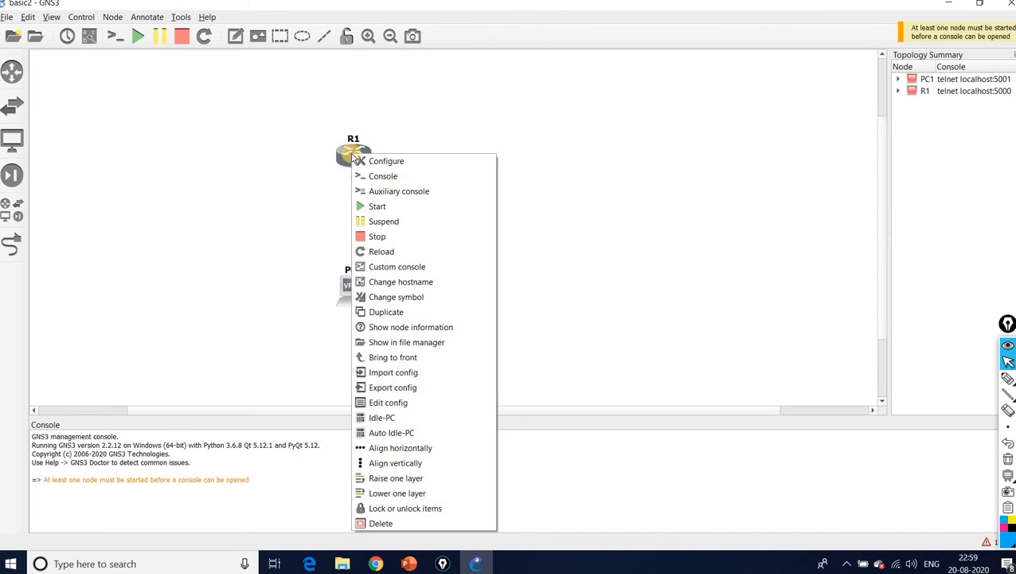
click(372, 206)
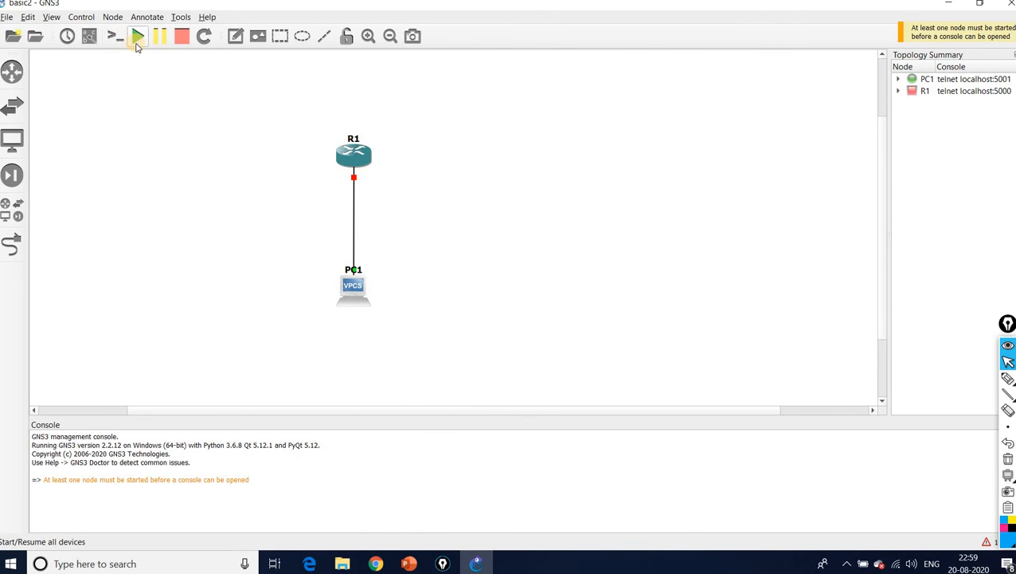
click(137, 46)
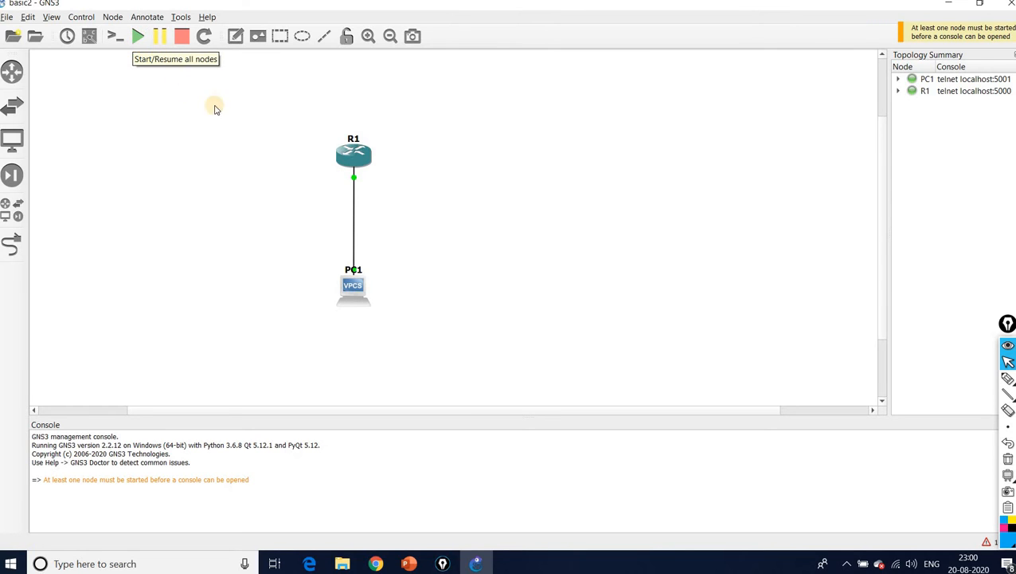
- Examine the node details and available node commands for router R1 and PC1
mouse_move(359, 157)
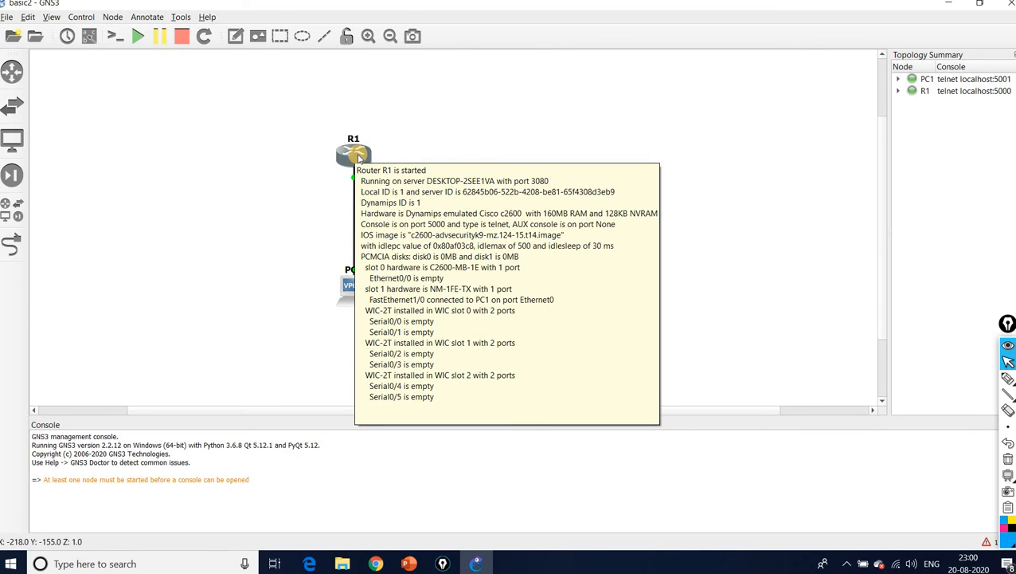
right_click(357, 154)
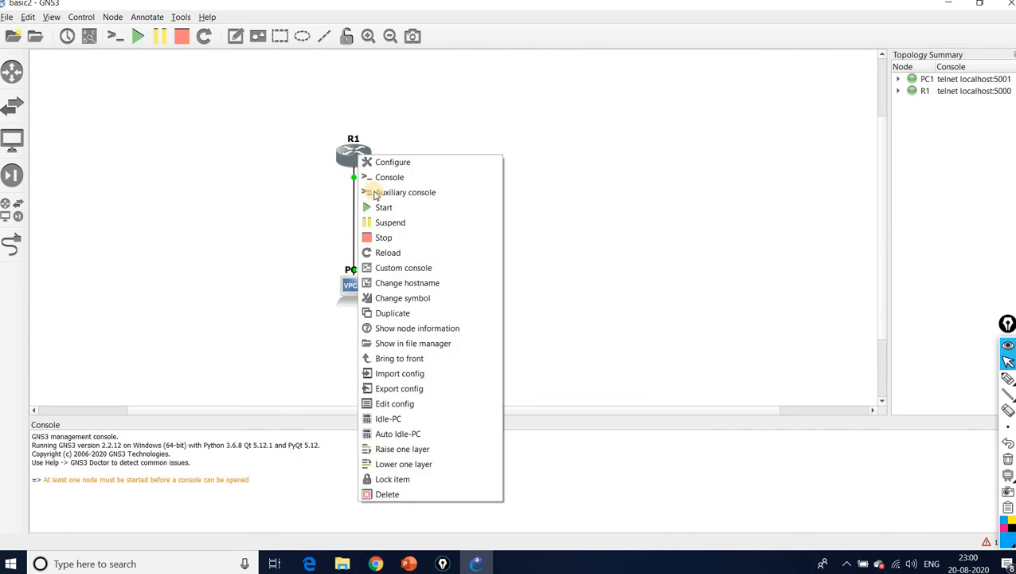
click(334, 277)
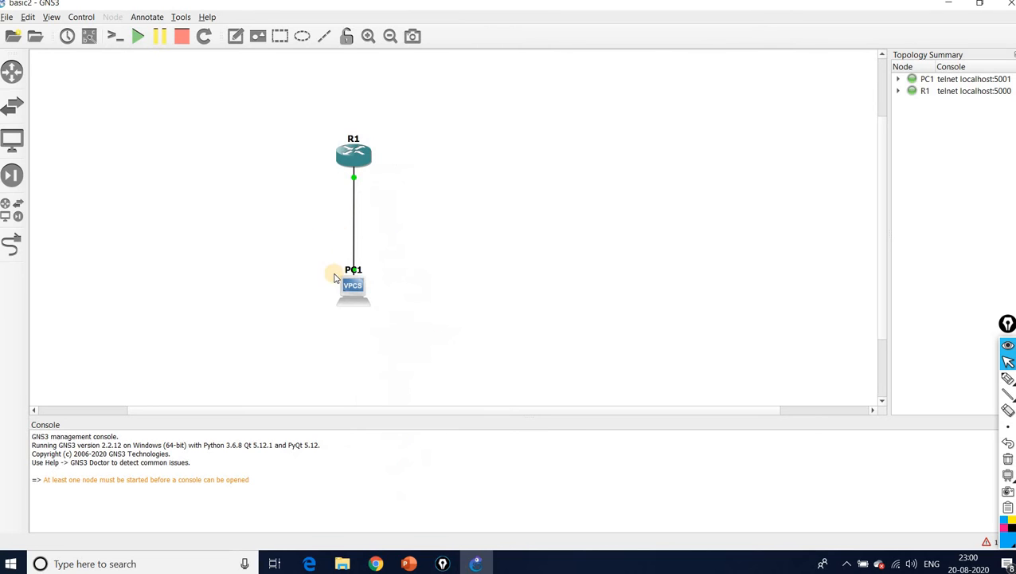
right_click(348, 288)
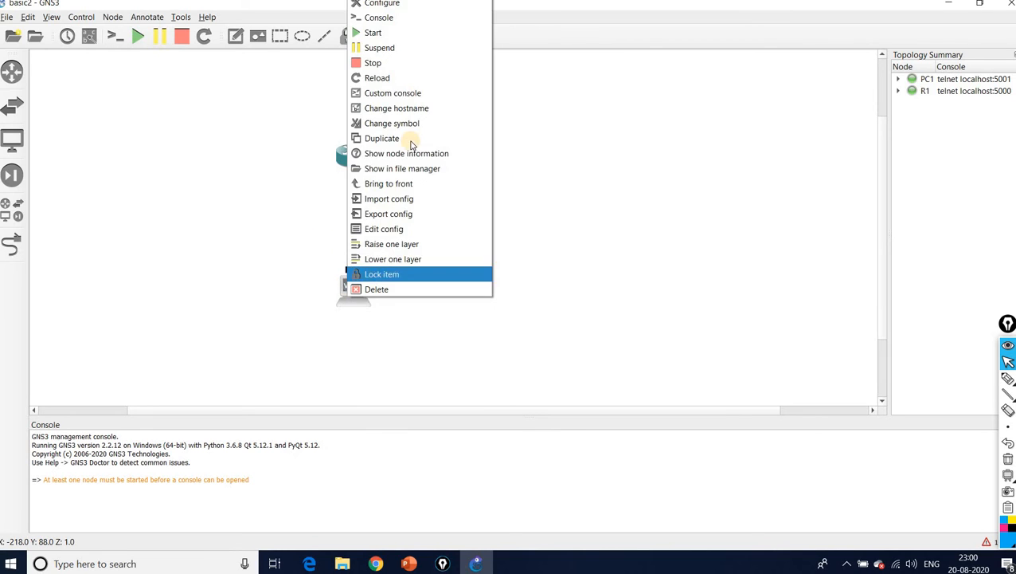
click(426, 31)
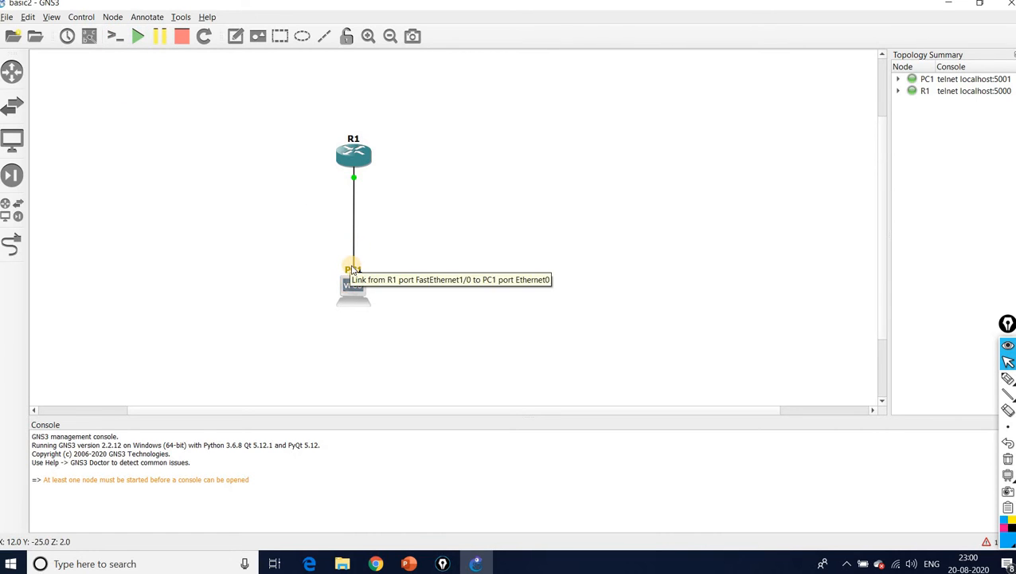
- Show the interface labels and move the PC1, R1 and e0 labels clear of the link and device icons
drag(352, 269, 327, 269)
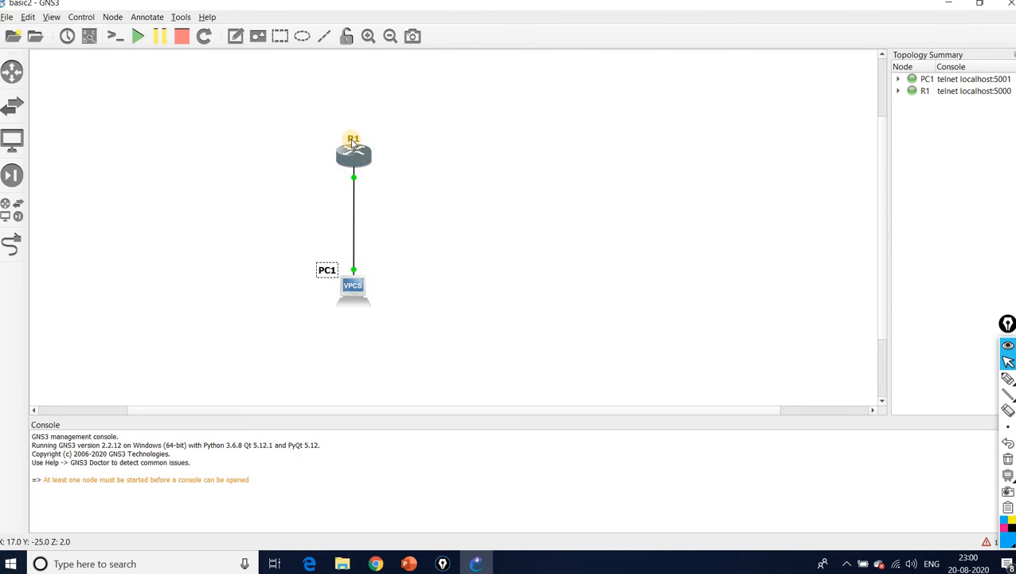
drag(353, 141, 350, 131)
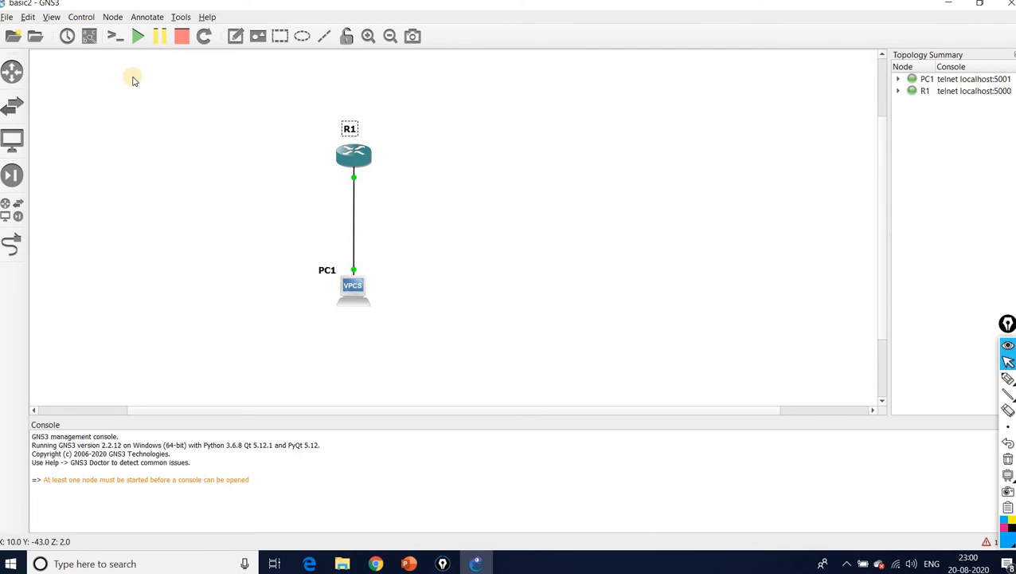
click(94, 39)
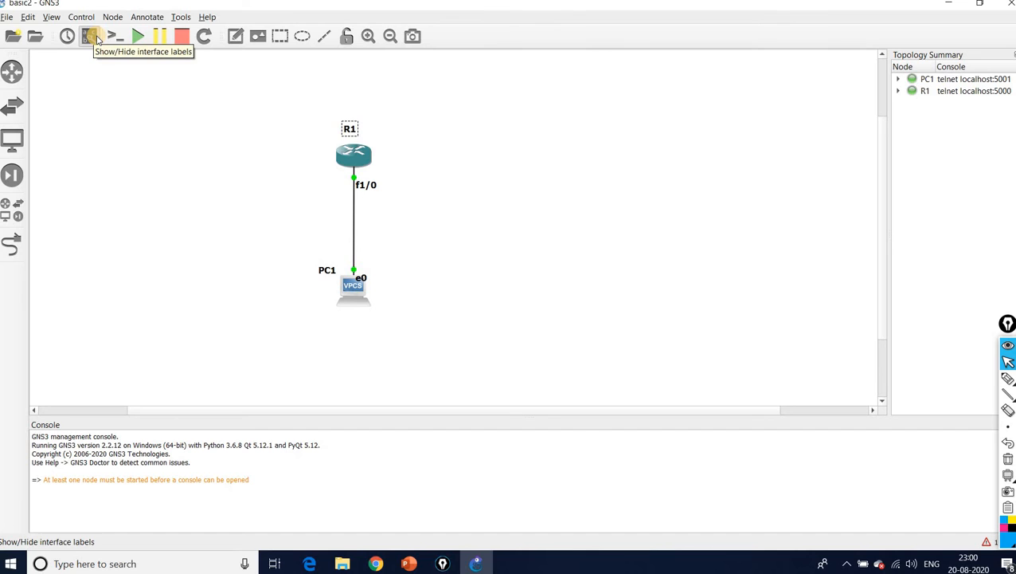
click(365, 276)
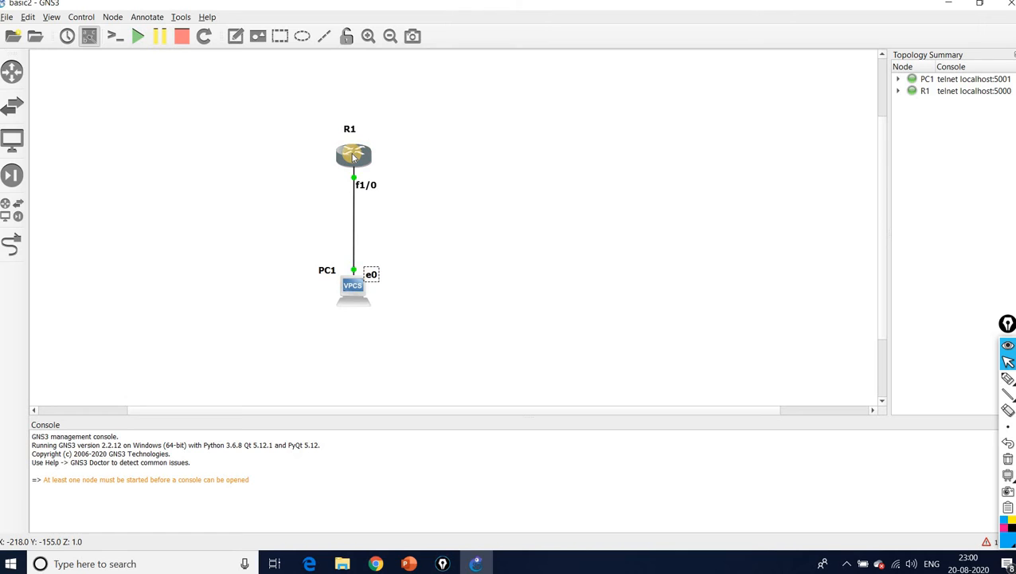
- Open router R1's console and bring up the general settings of its Solar-PuTTY window
mouse_move(354, 157)
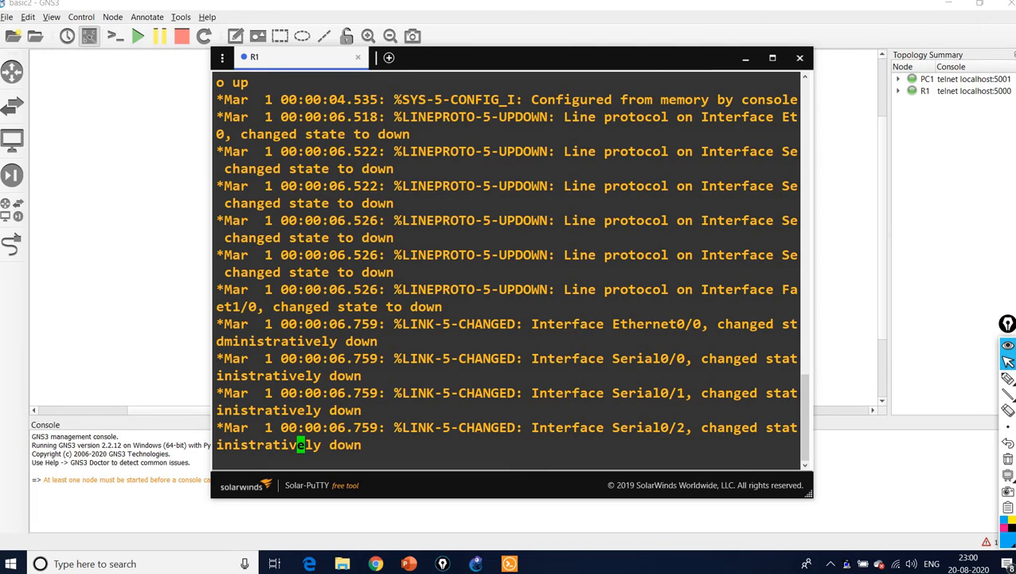
click(222, 57)
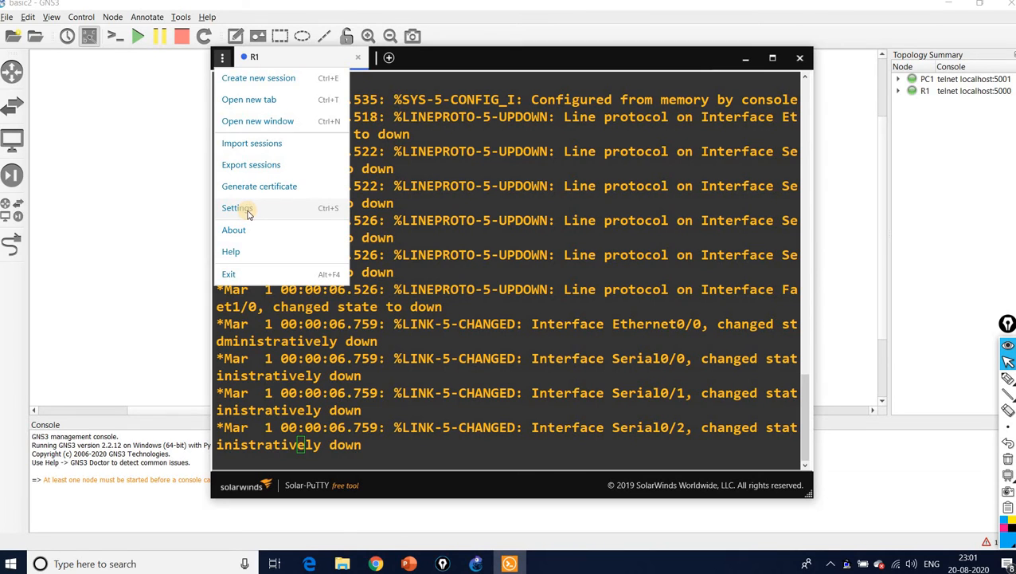
click(237, 208)
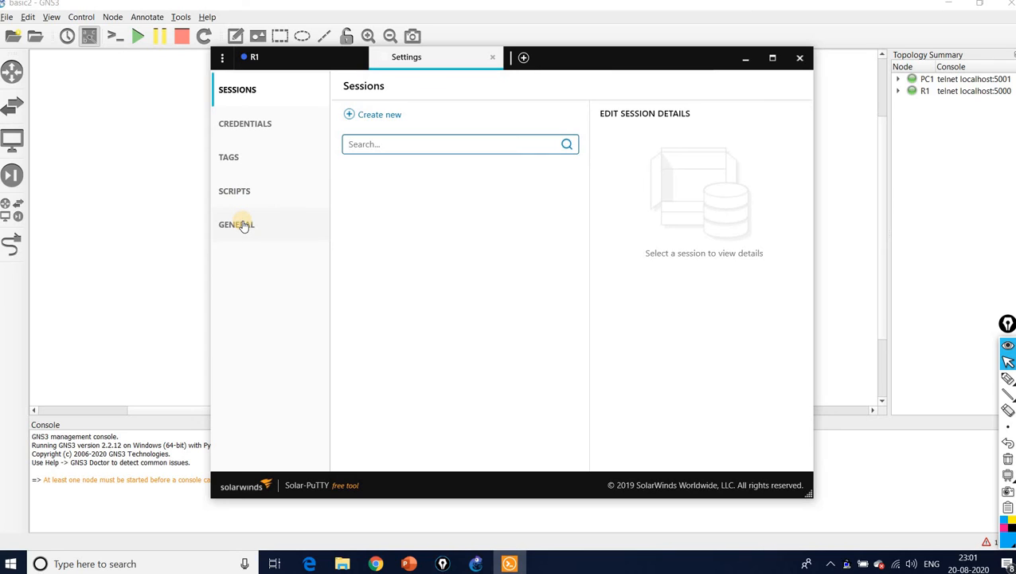
click(243, 225)
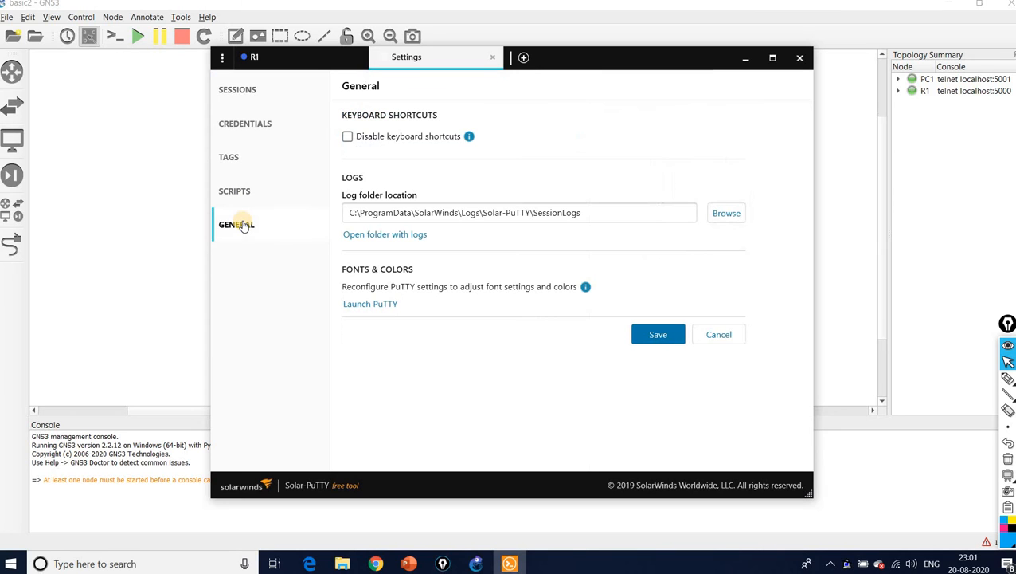
- Launch the PuTTY configuration and accept Consolas, Bold, size 20 as the terminal font
click(375, 306)
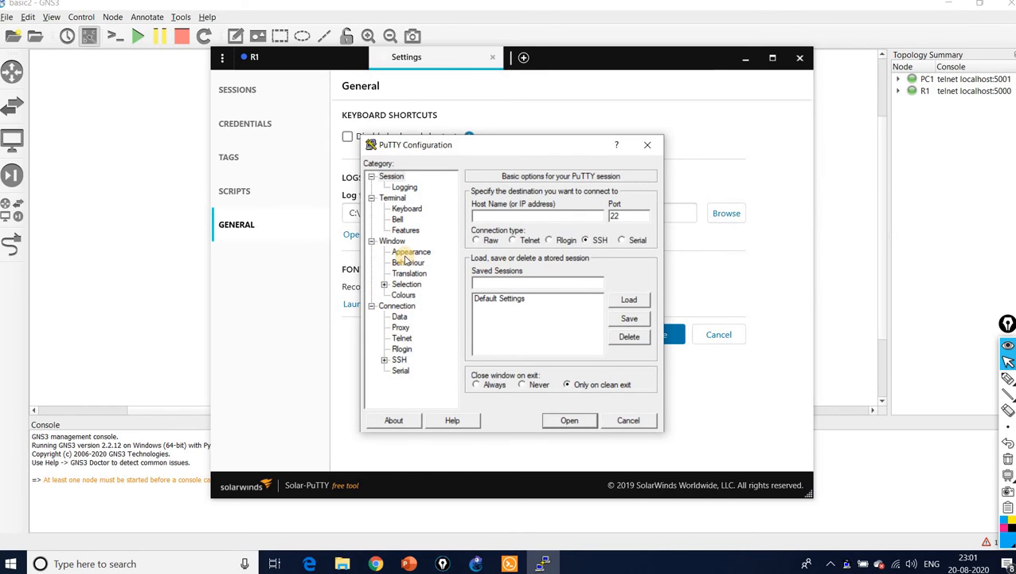
click(408, 252)
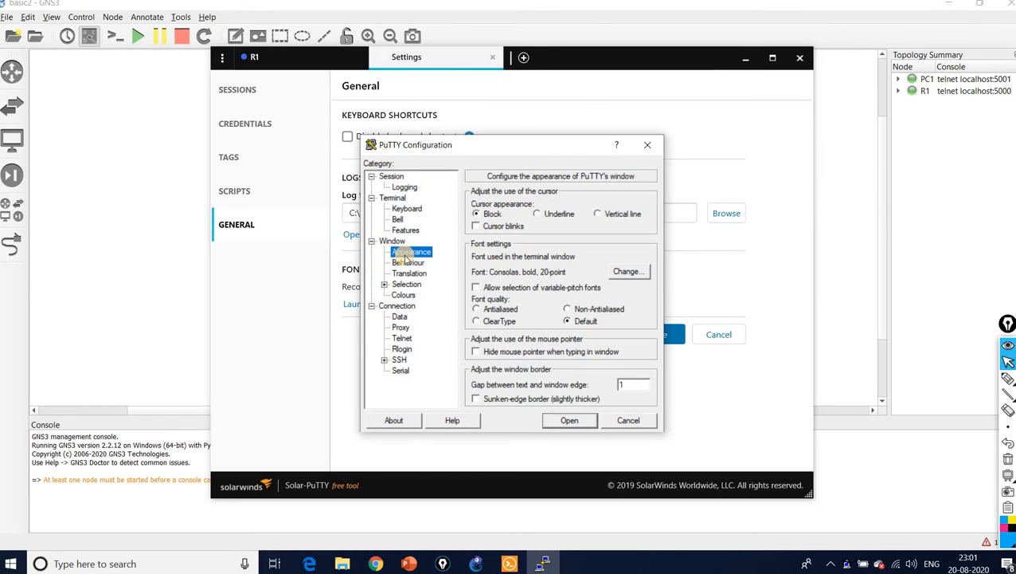
click(626, 272)
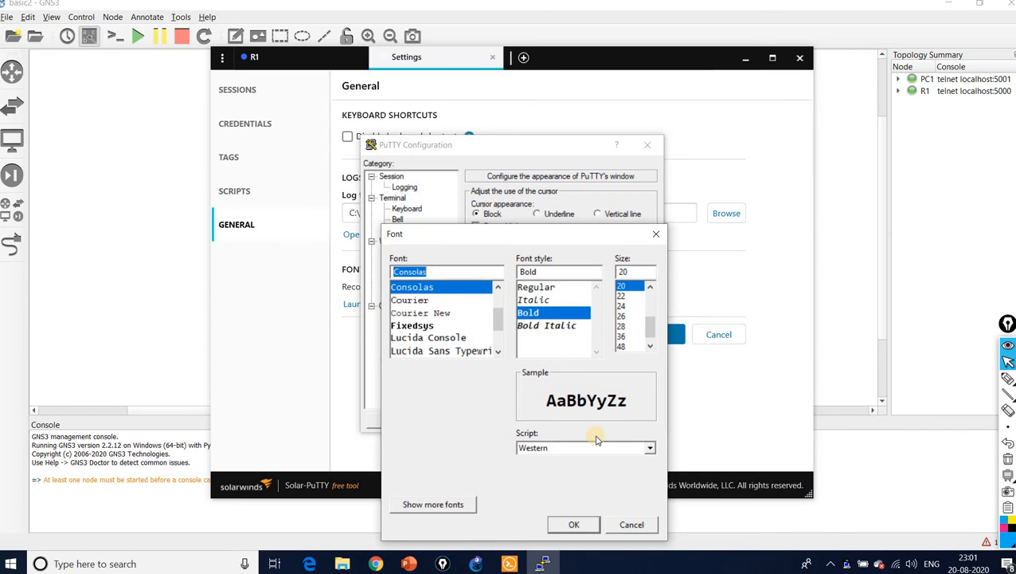
click(573, 526)
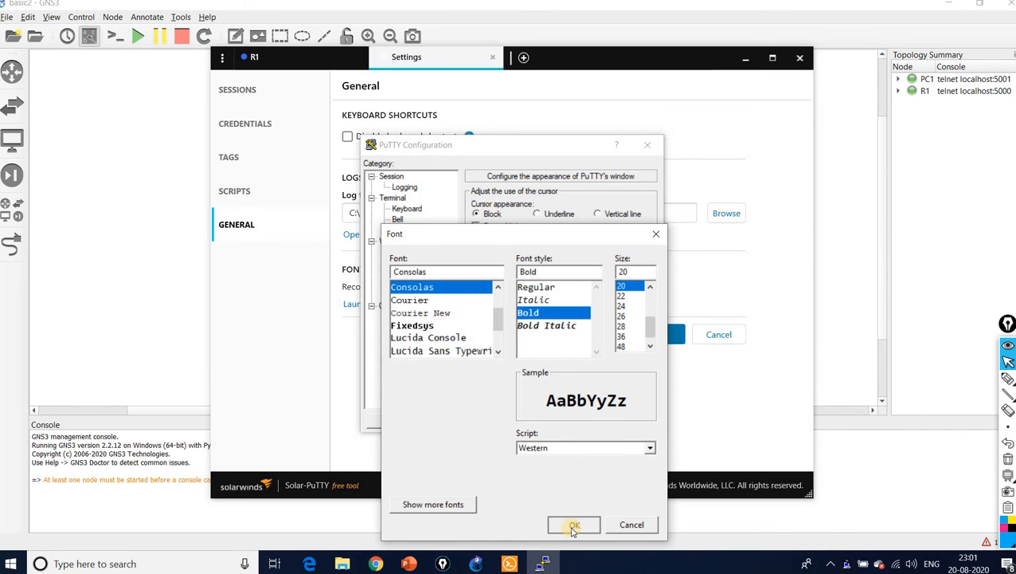
- Select the Default Settings session, cancel the PuTTY configuration, and save and close the Solar-PuTTY settings
click(391, 179)
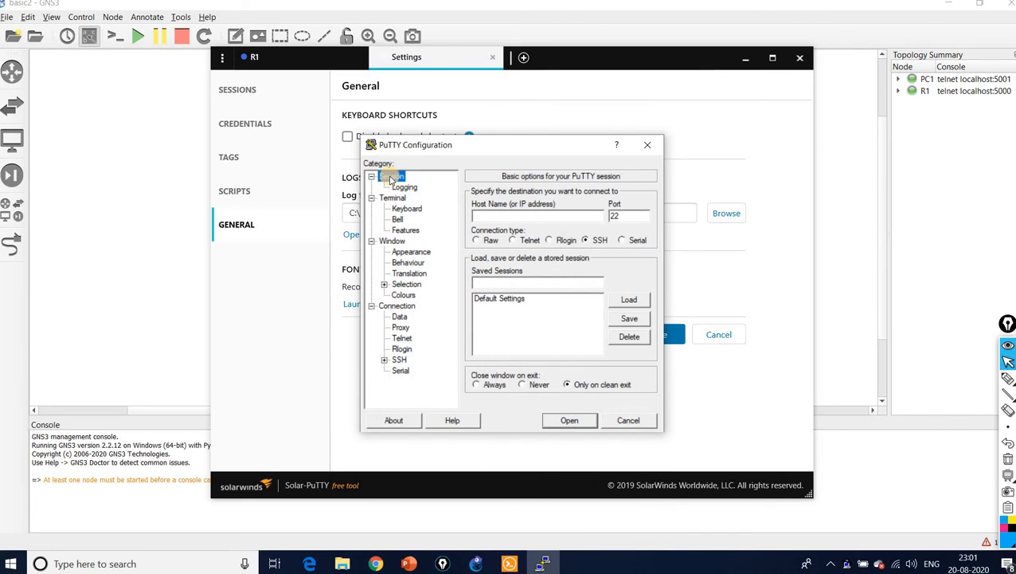
click(502, 301)
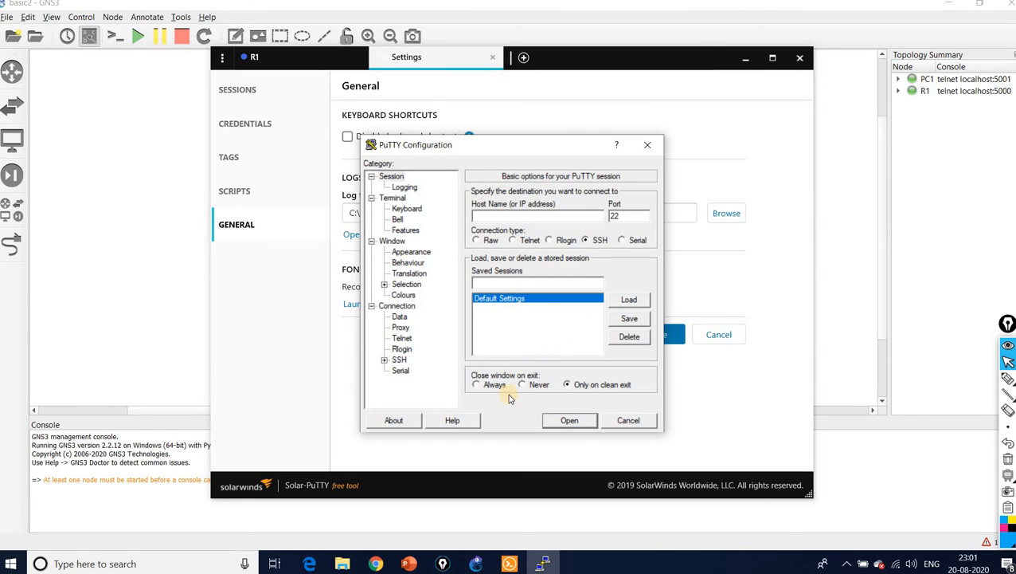
click(625, 420)
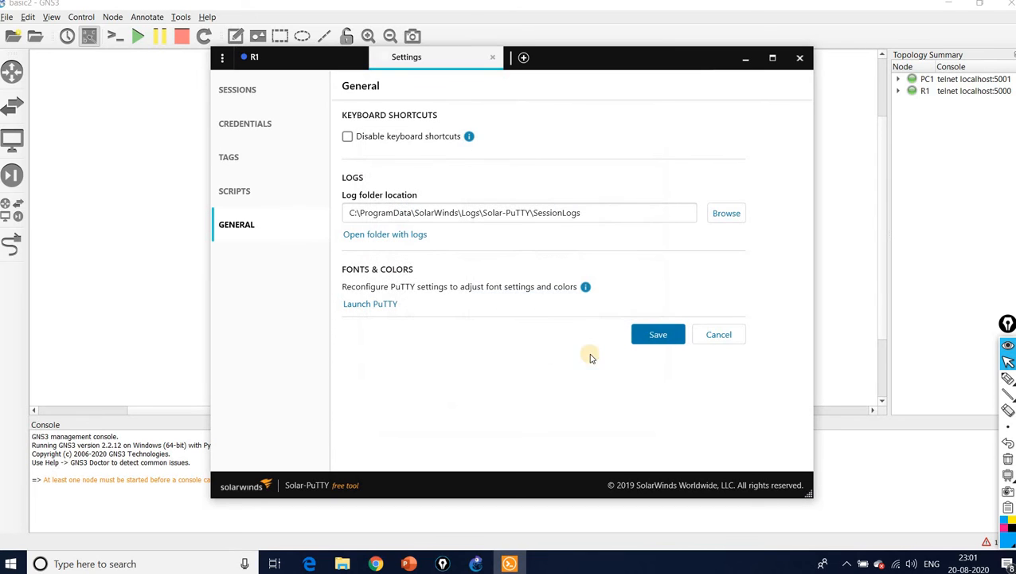
click(641, 338)
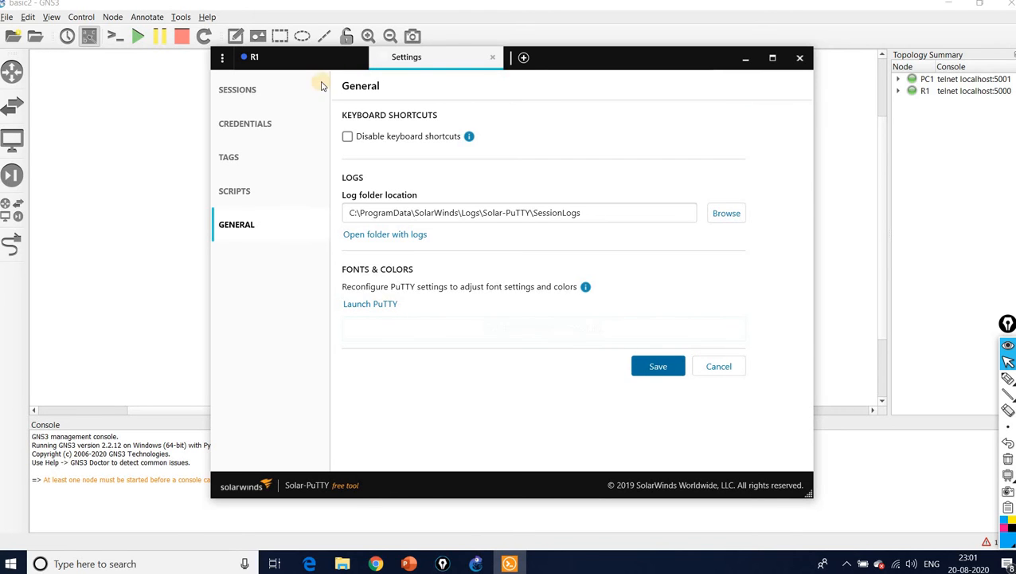
click(494, 59)
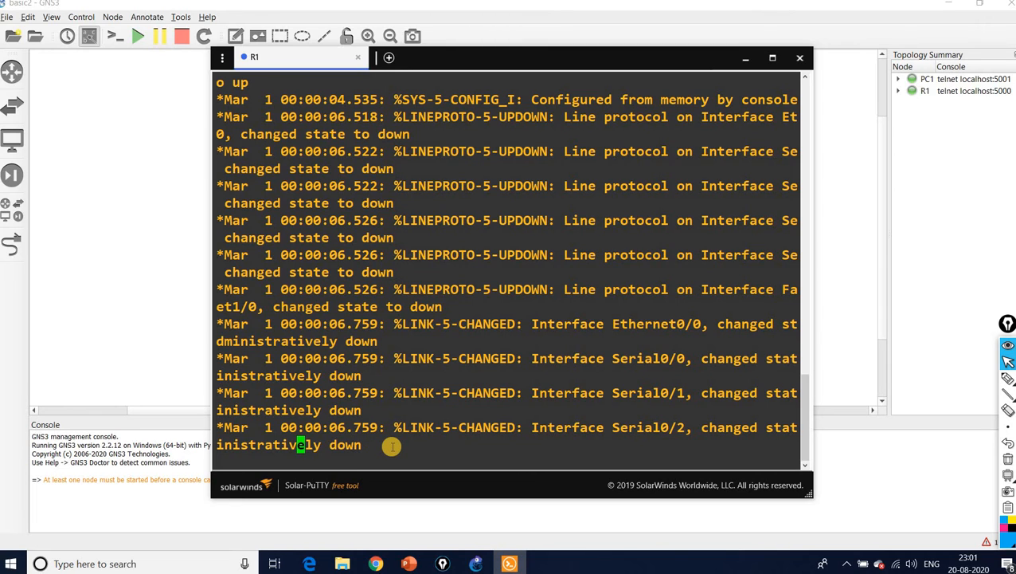
- Enter global configuration mode on R1 with conf t and set the hostname to RRR
key(Return)
key(Return)
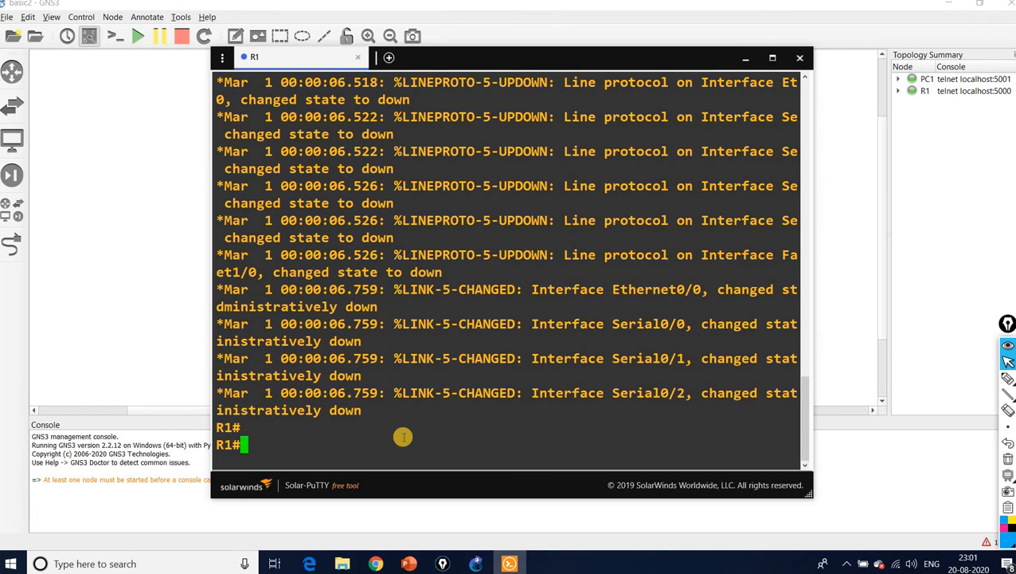
text(conf t)
key(Return)
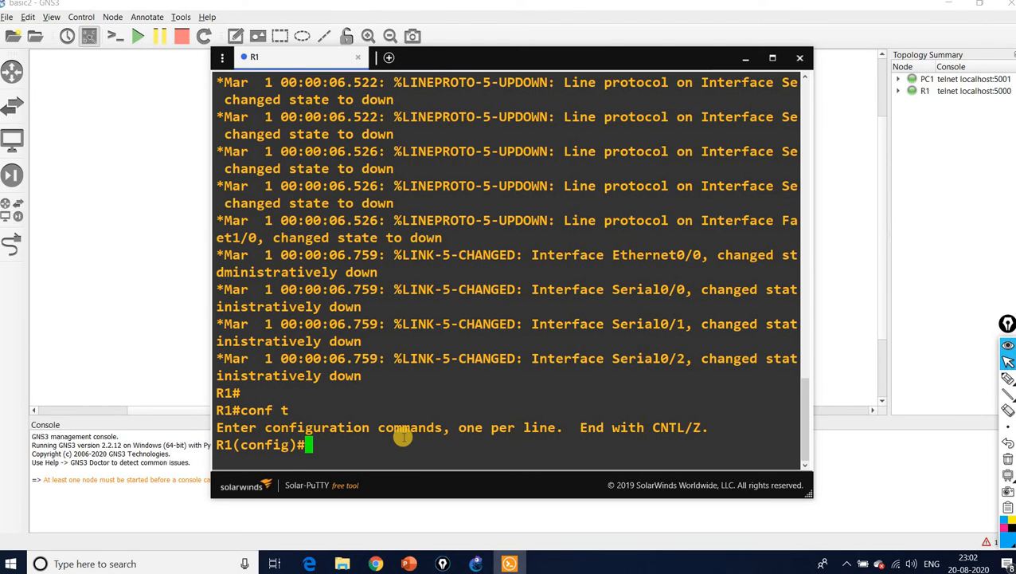
text(hostnam)
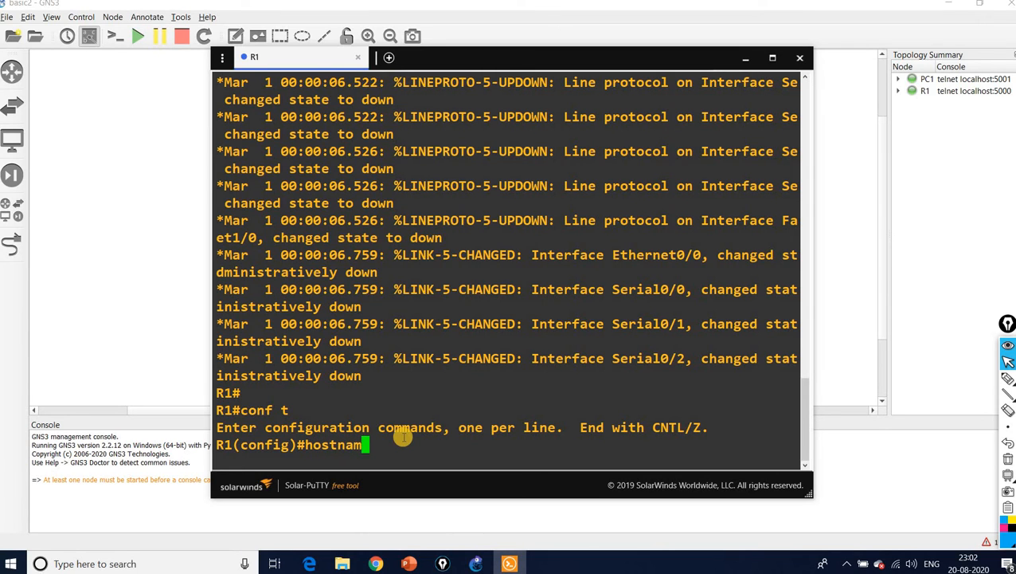
text(e RRR)
key(Return)
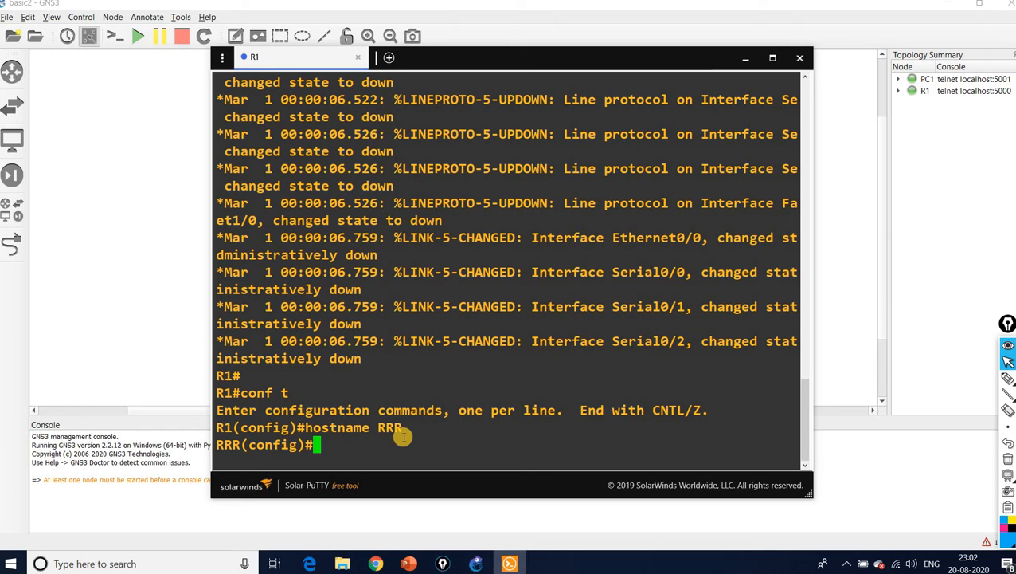
- Enter interface f1/0 configuration on the router and assign IP address 192.168.1.1 with mask 255.255.255.0
text(int f1/0)
key(Return)
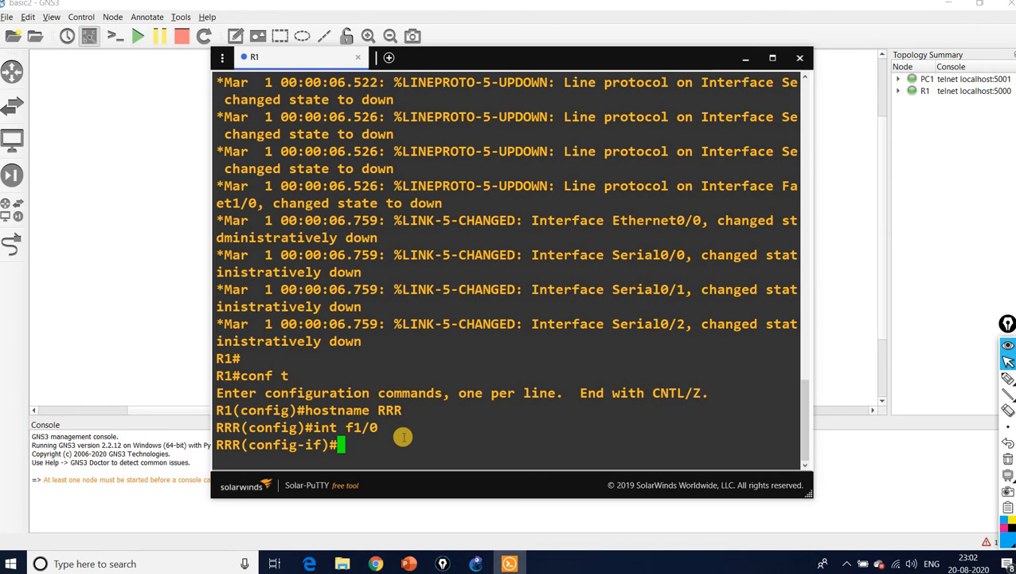
text(ip add)
key(Tab)
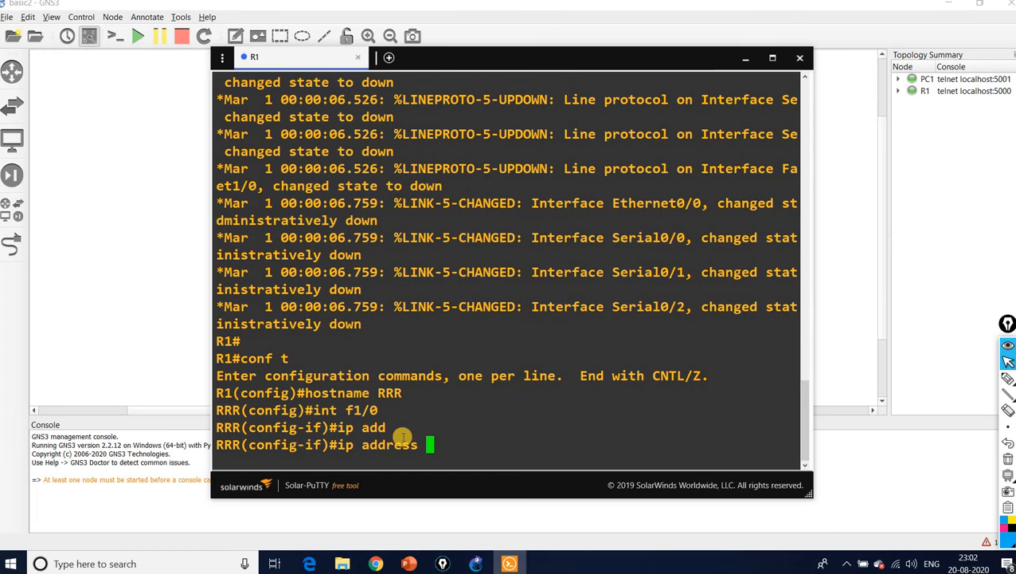
text(192.168)
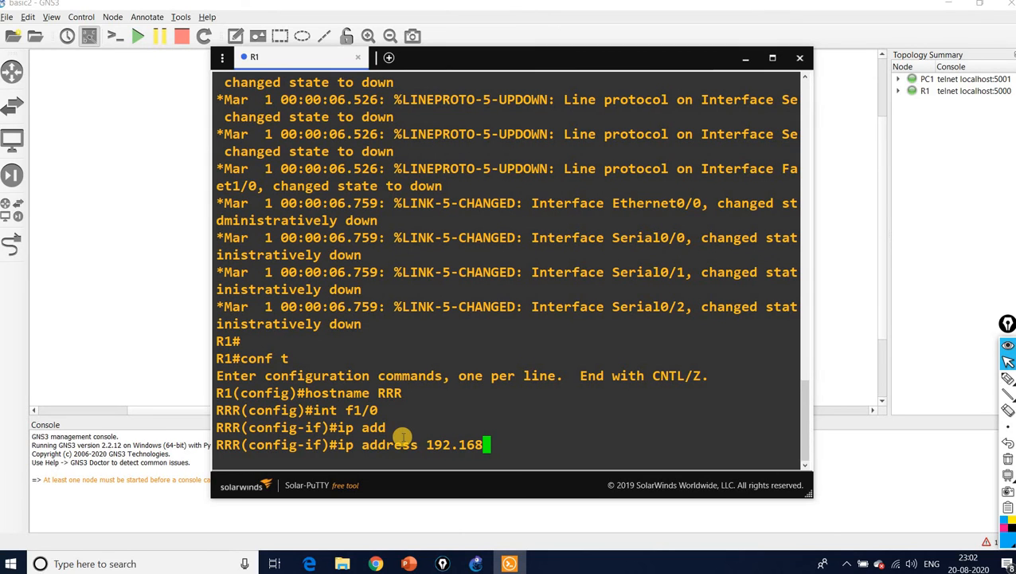
text(.1.1 255.255)
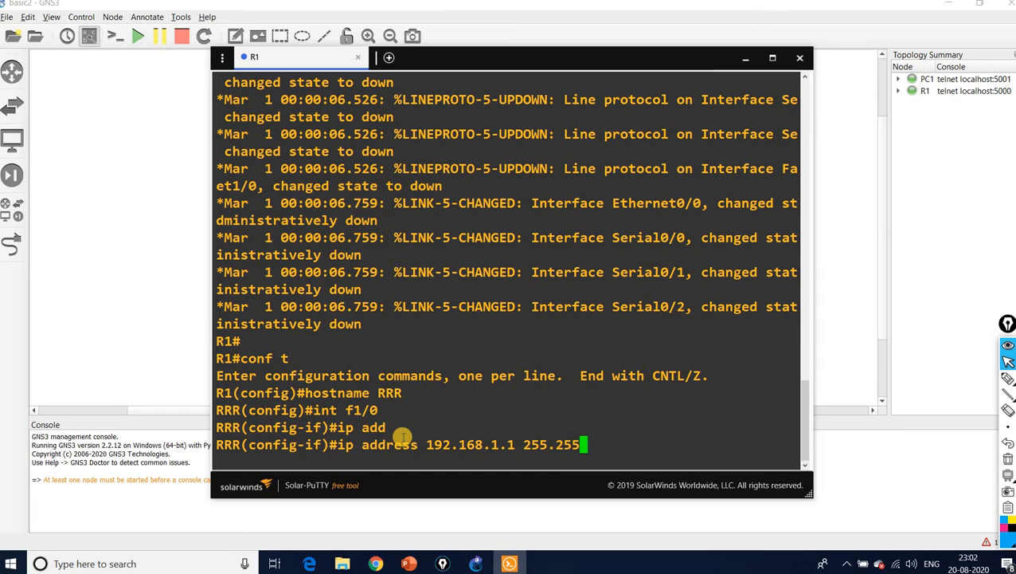
text(.255.0)
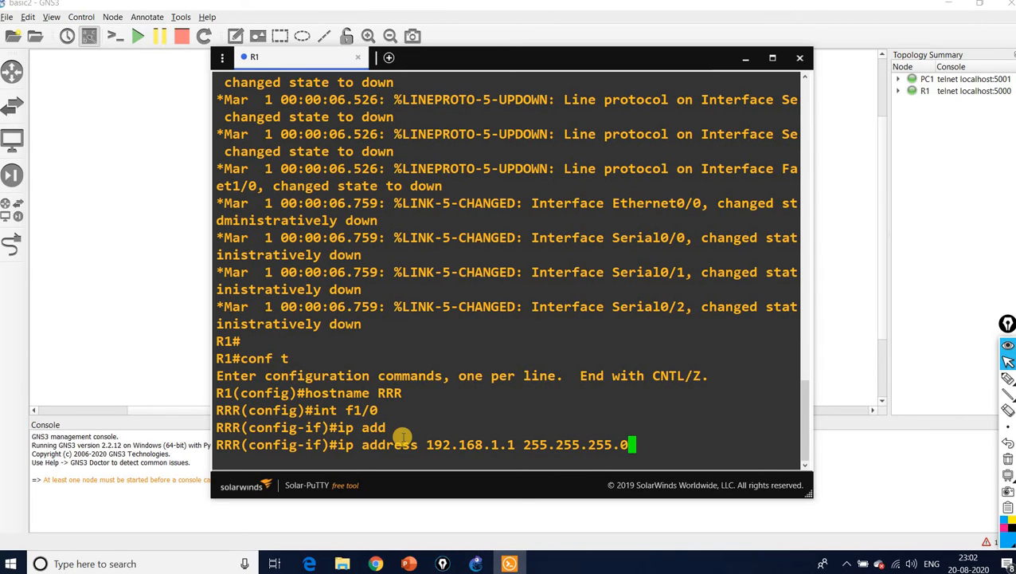
key(Return)
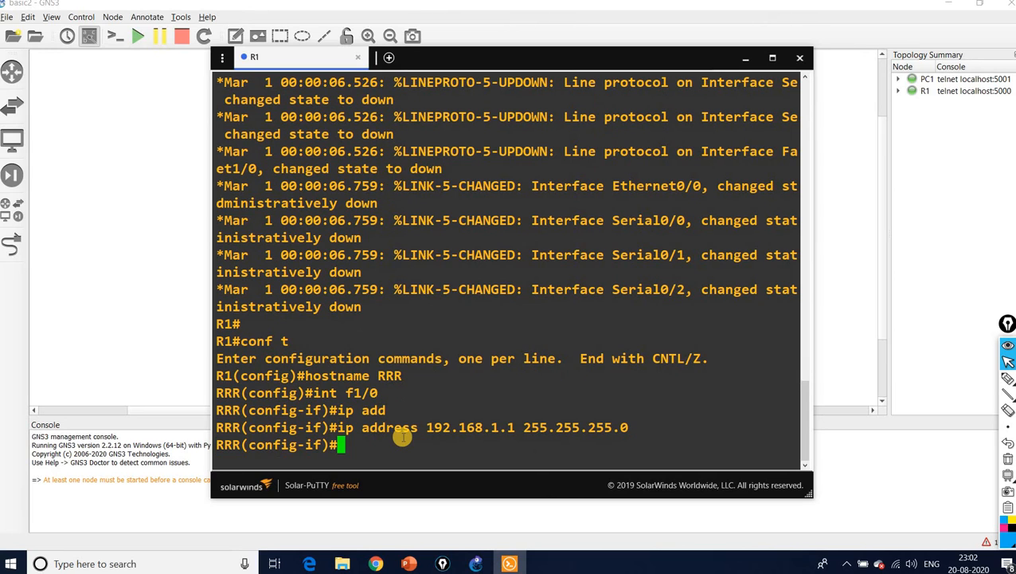
- Enable interface f1/0 with no shut and exit back to global configuration mode
text(no shut)
key(Return)
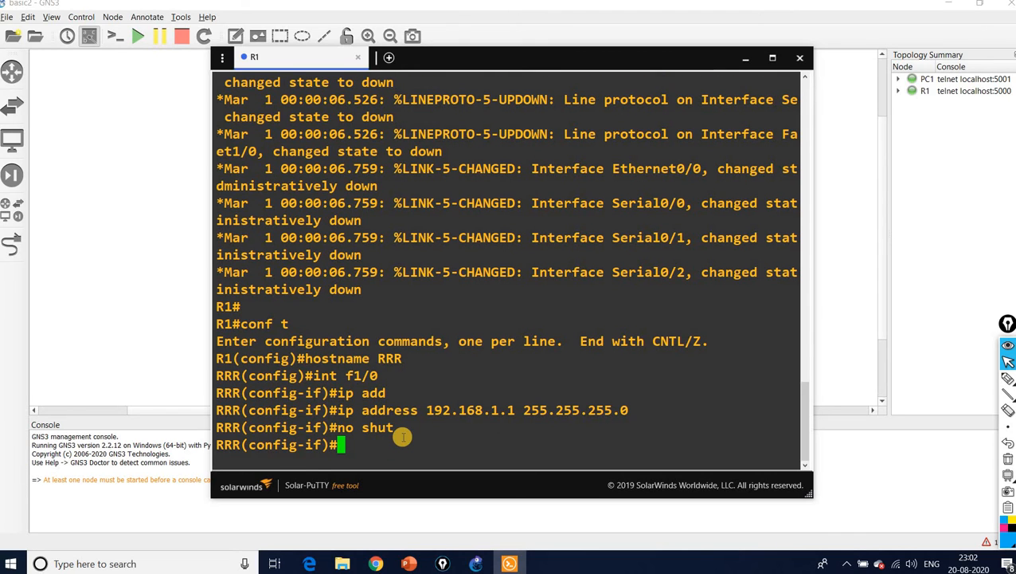
text(exi)
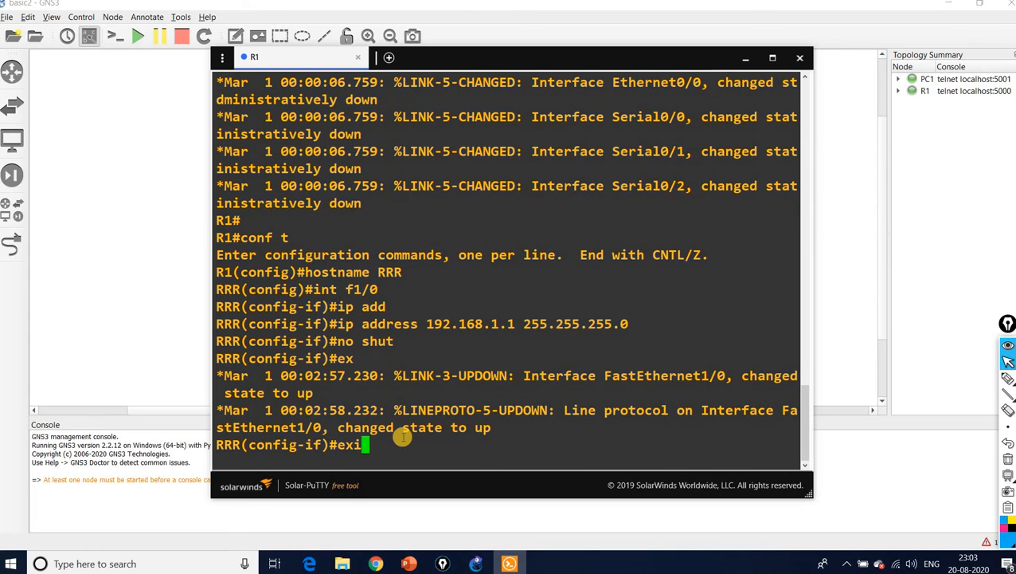
text(t)
key(Return)
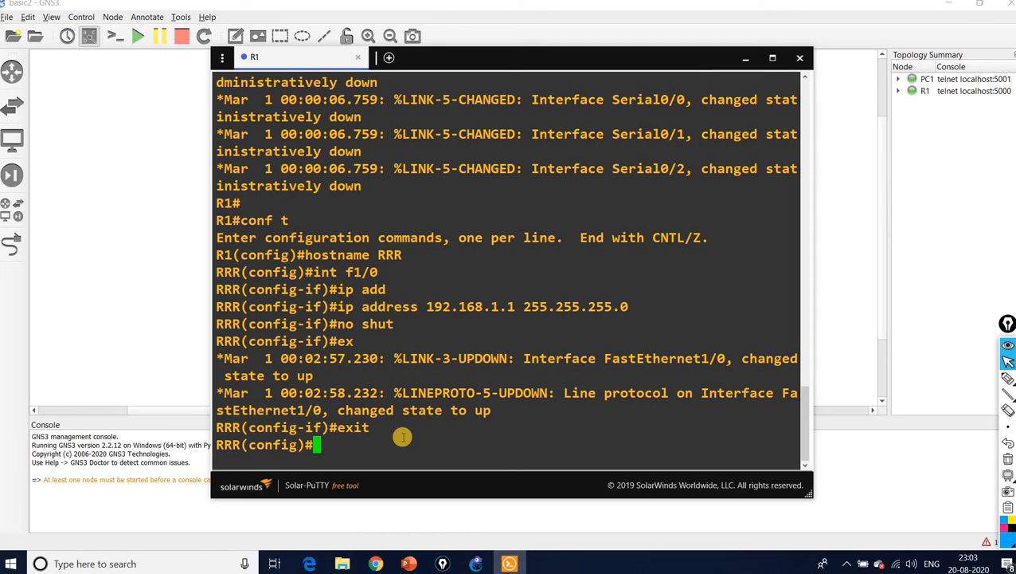
- Display the router's interface summary from configuration mode with do show ip int b
text(do show )
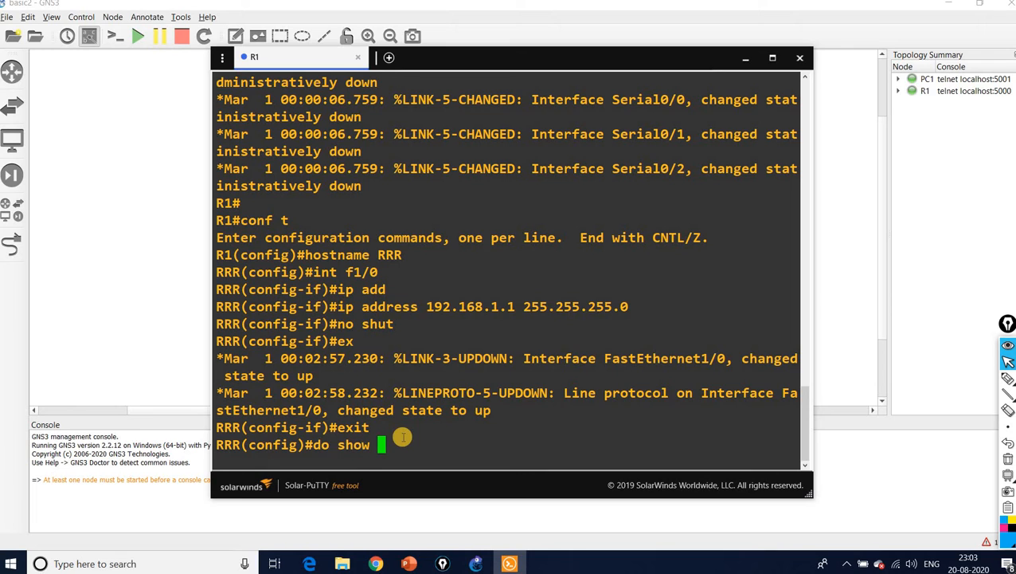
text(ip int b)
key(Return)
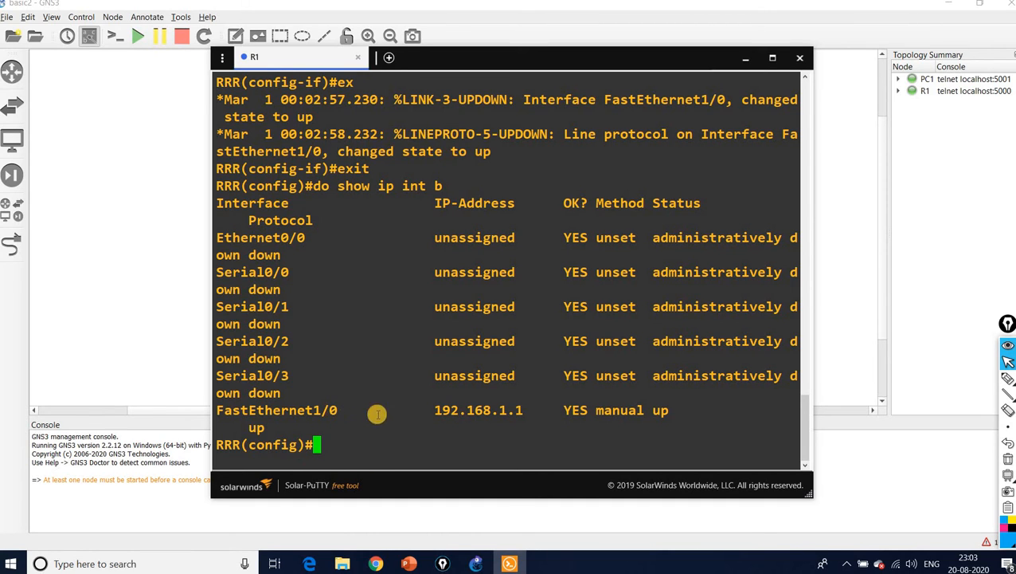
- Open PC1's console from the topology and close the duplicate R1 console session
click(115, 39)
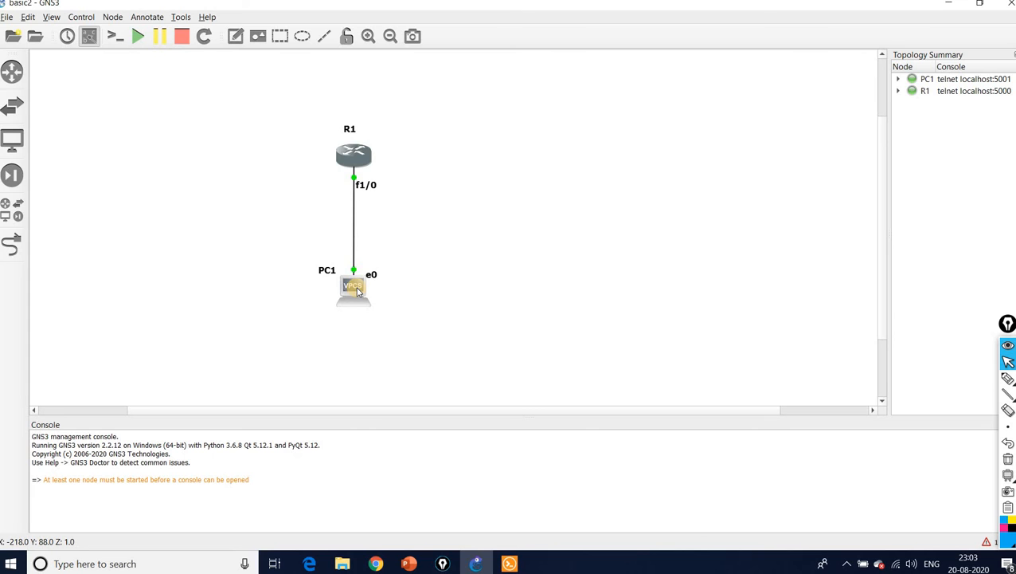
double_click(356, 289)
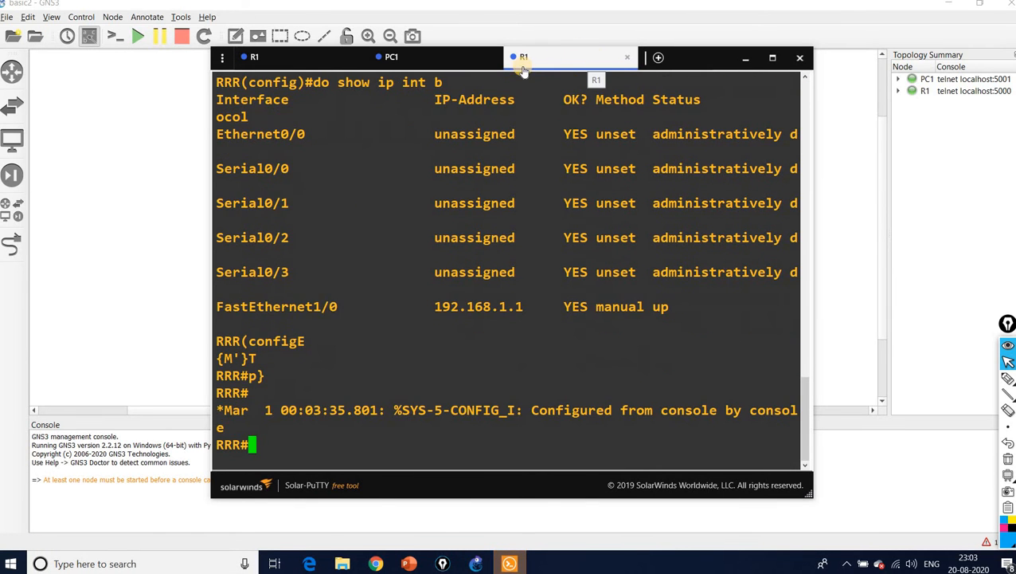
click(626, 58)
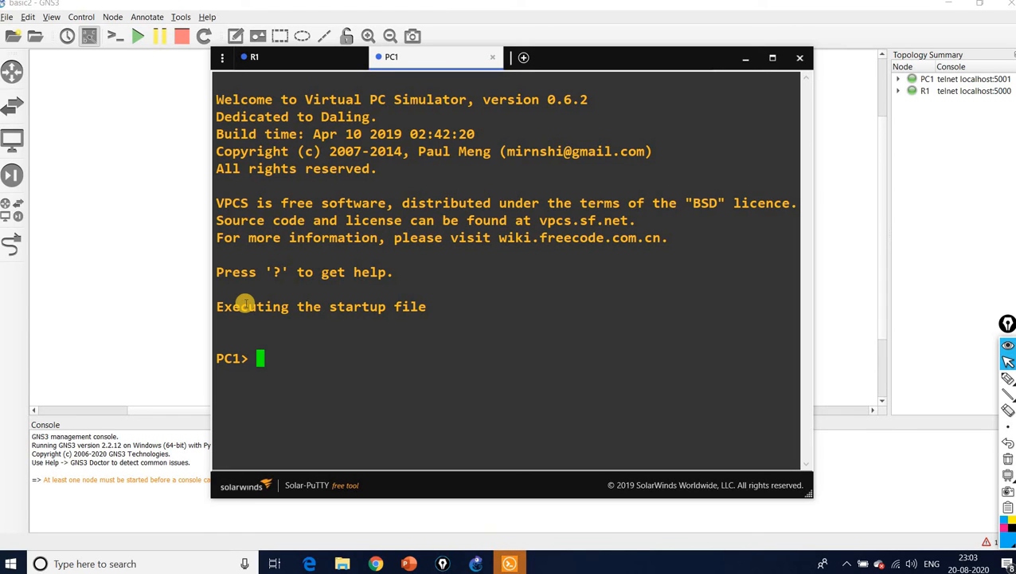
- Assign PC1 the IP address 192.168.1.10 with mask 255.255.255.0 and gateway 192.168.1.1
text(ip 192)
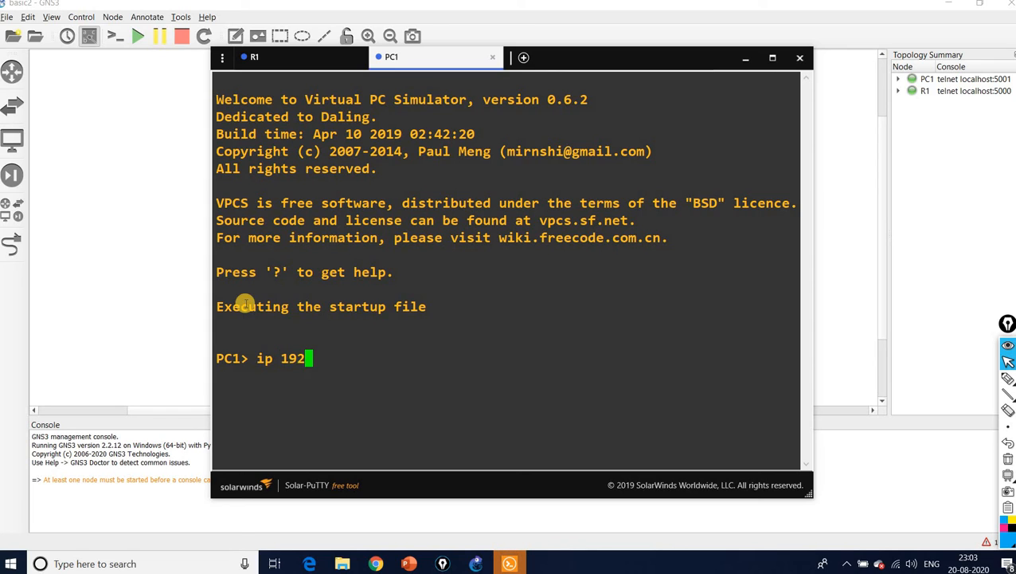
text(.168.1.10)
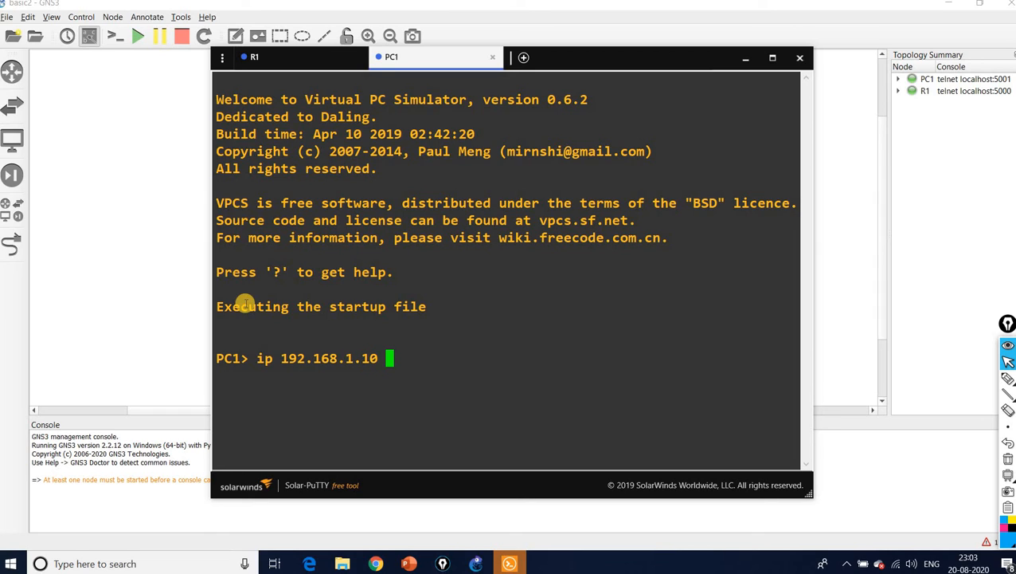
text( 255.255.25)
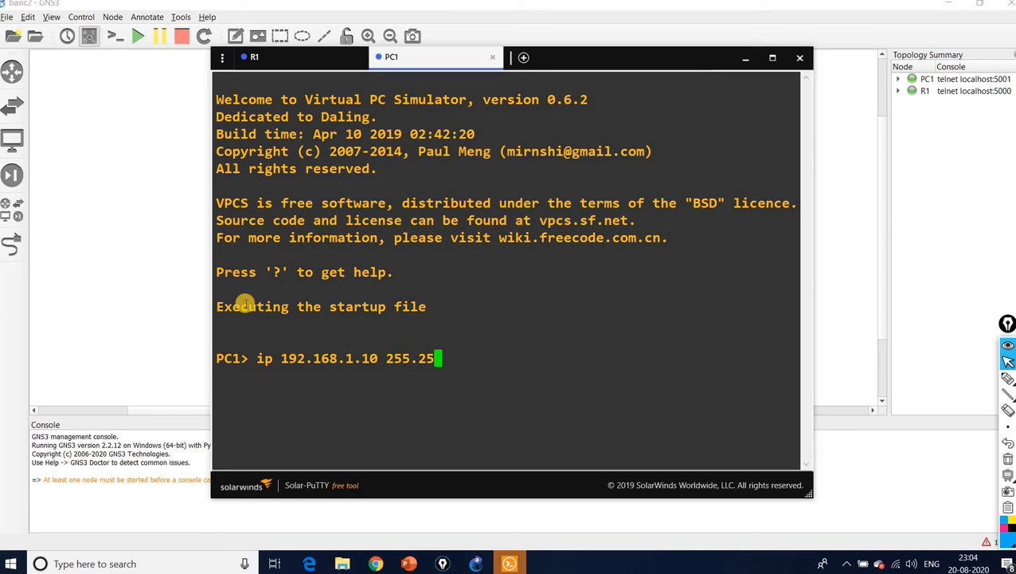
text(5.255.0)
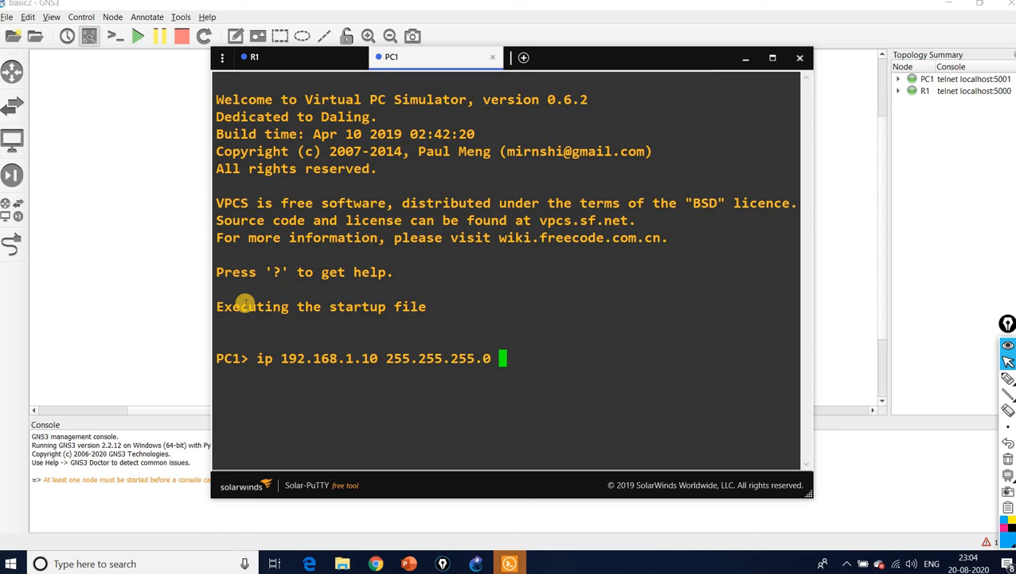
text(192.168.1.1)
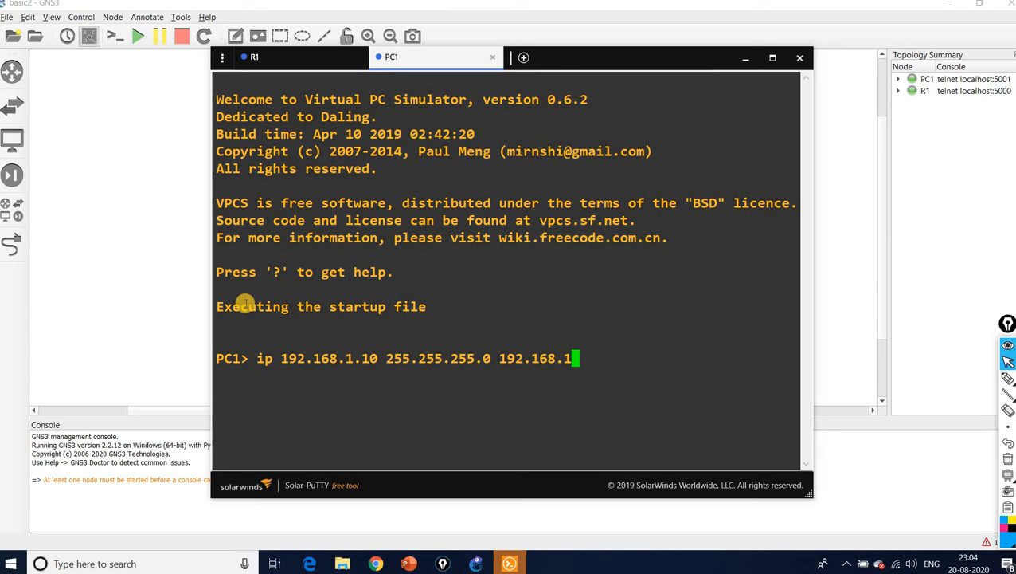
key(Return)
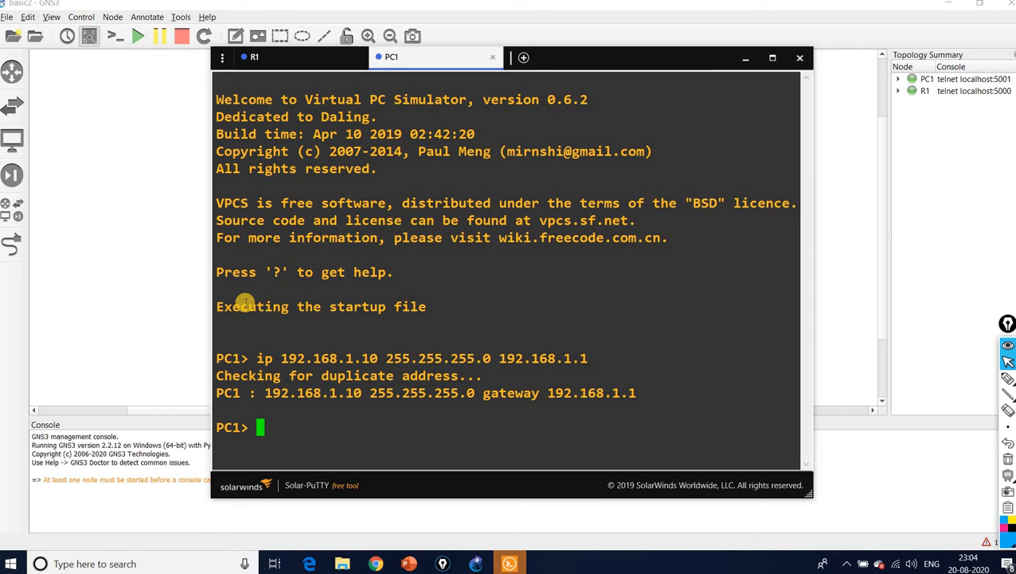
- Ping the router at 192.168.1.1 from PC1's console
text(ping 192.1.)
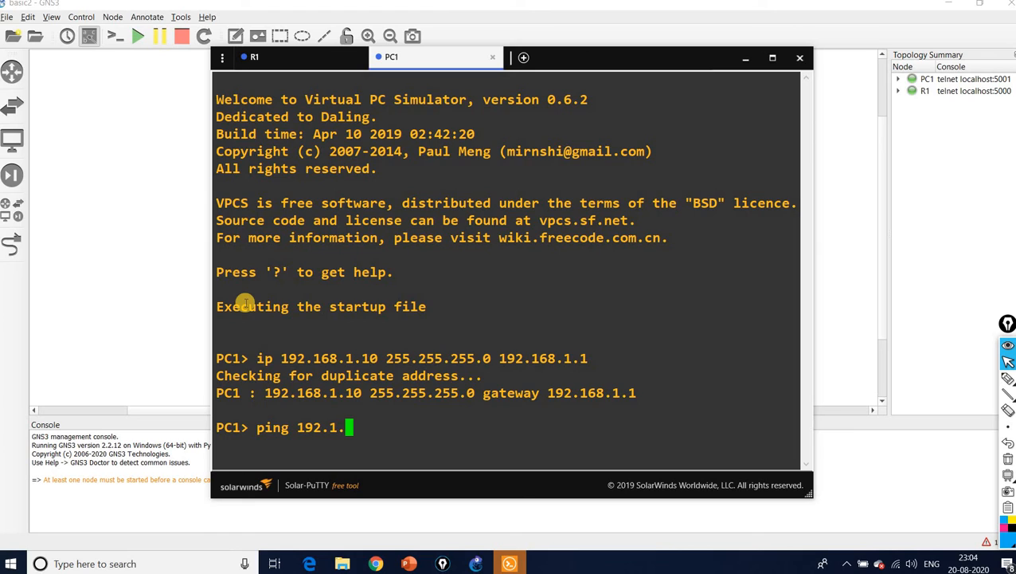
key(BackSpace)
text(68.1.1)
key(Return)
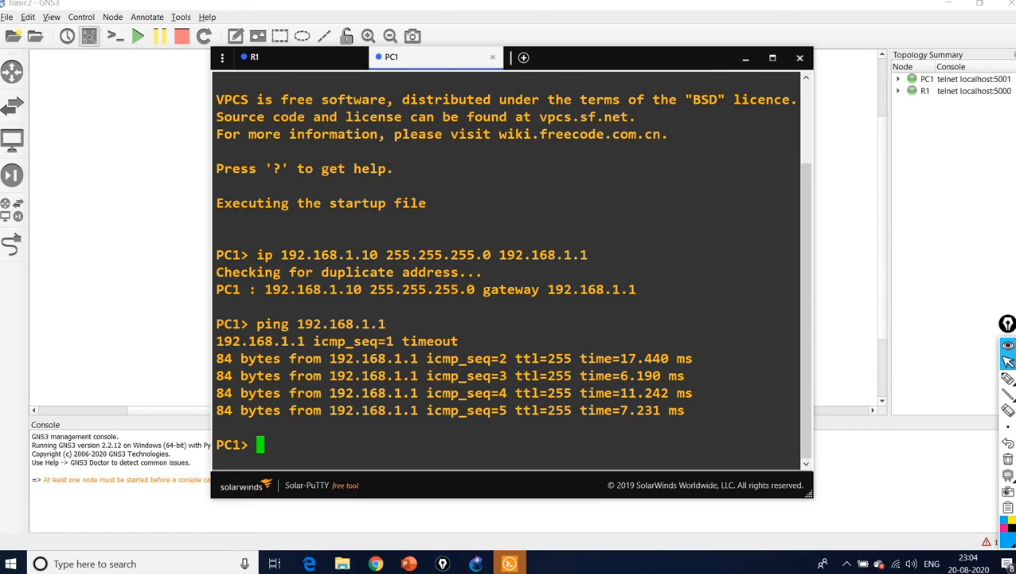
- Start an Ethernet packet capture with visualization on the R1–PC1 link using the default file name, and postpone the Wireshark update
click(745, 58)
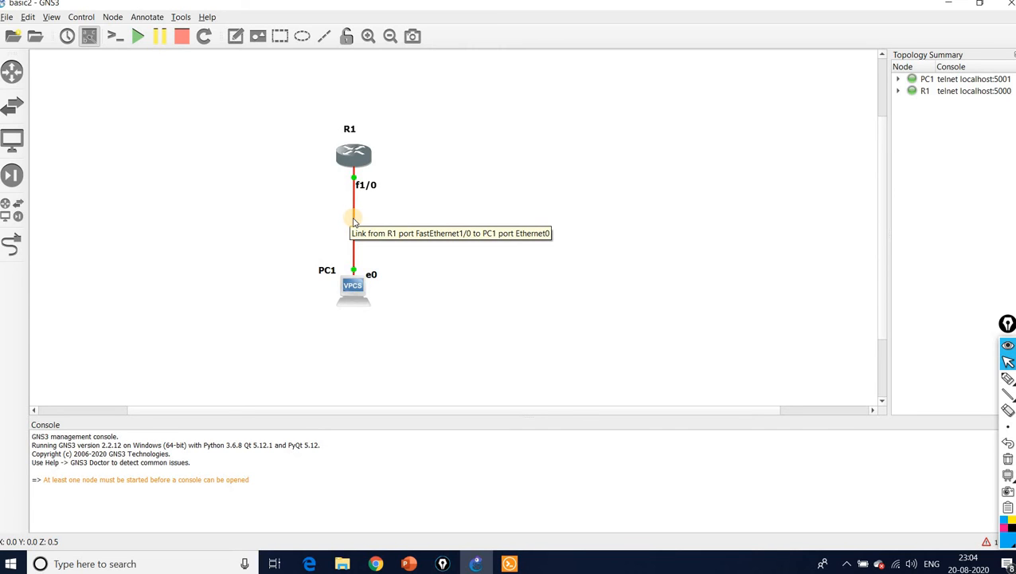
right_click(354, 220)
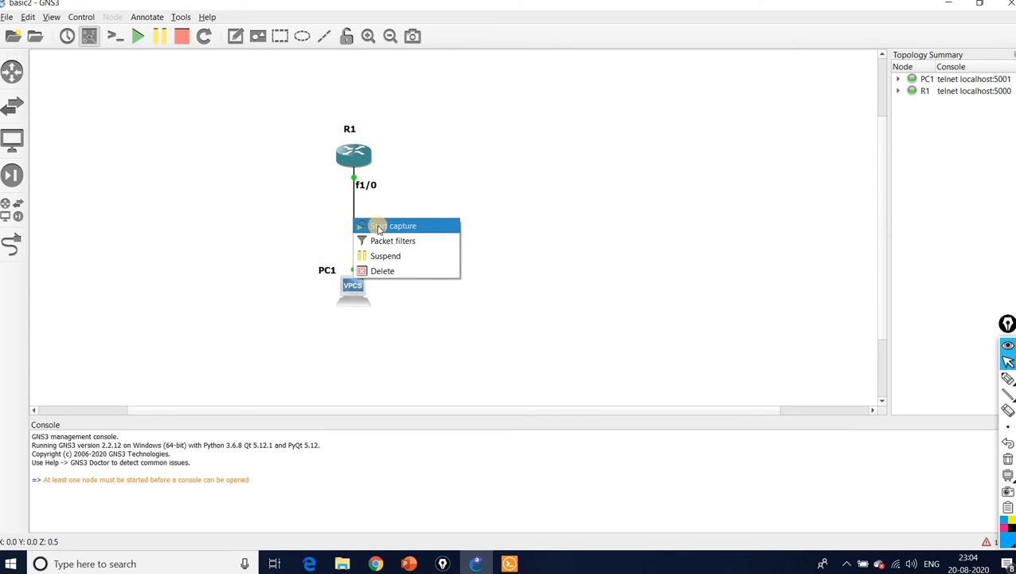
click(379, 227)
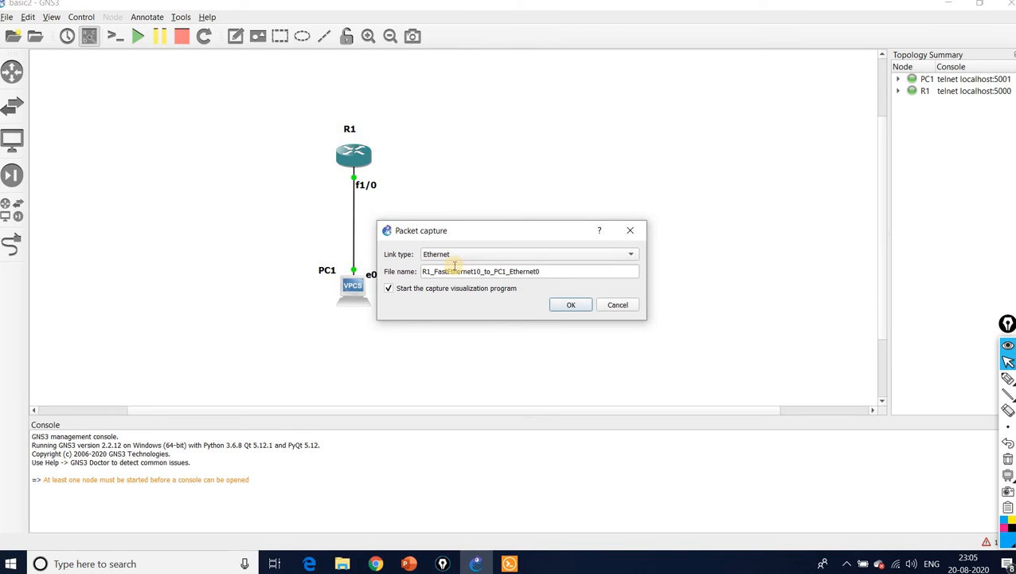
click(568, 309)
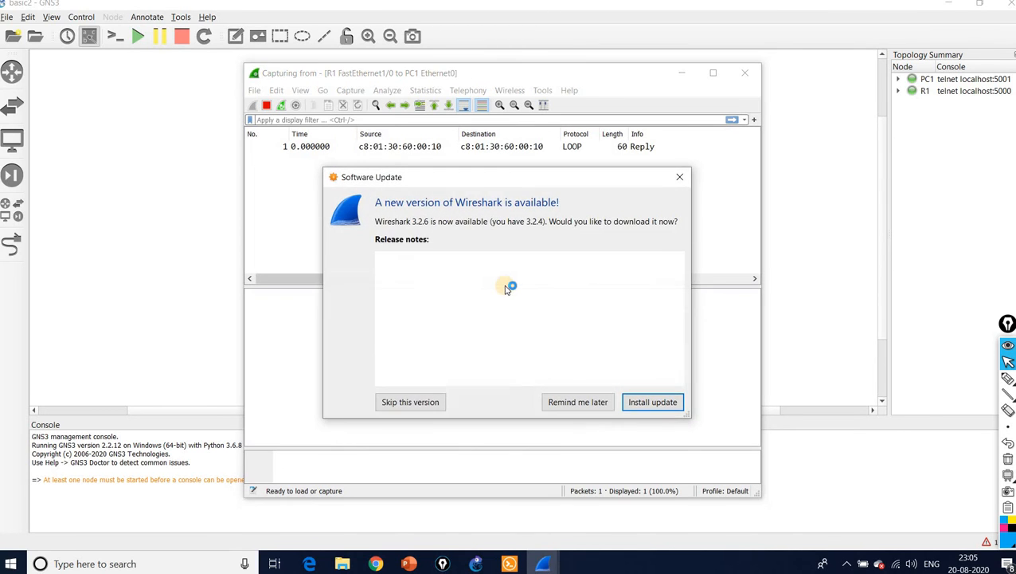
click(588, 402)
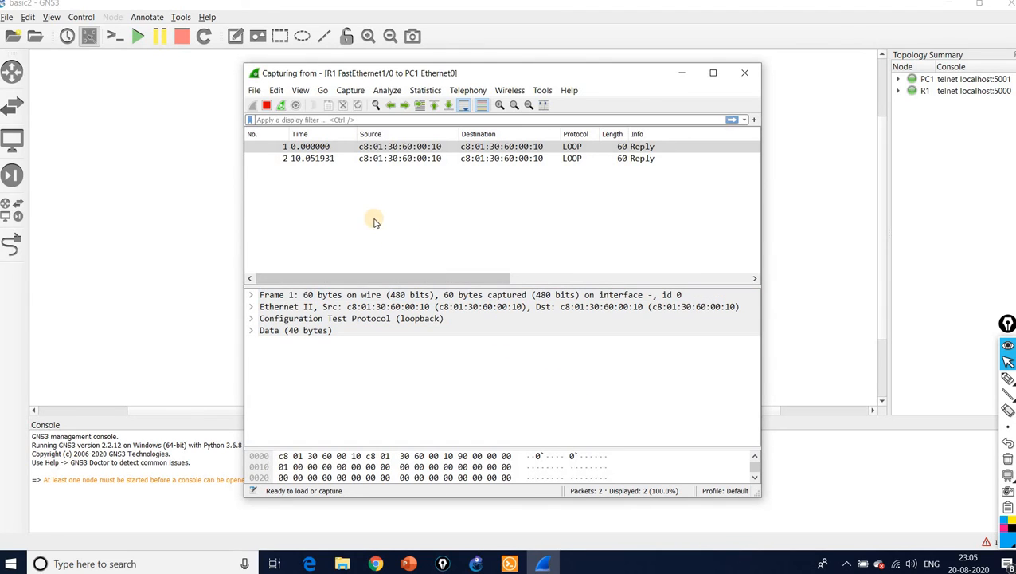
- Open captured packet 2 in its own window, examine its expanded frame details, and close the window
click(372, 159)
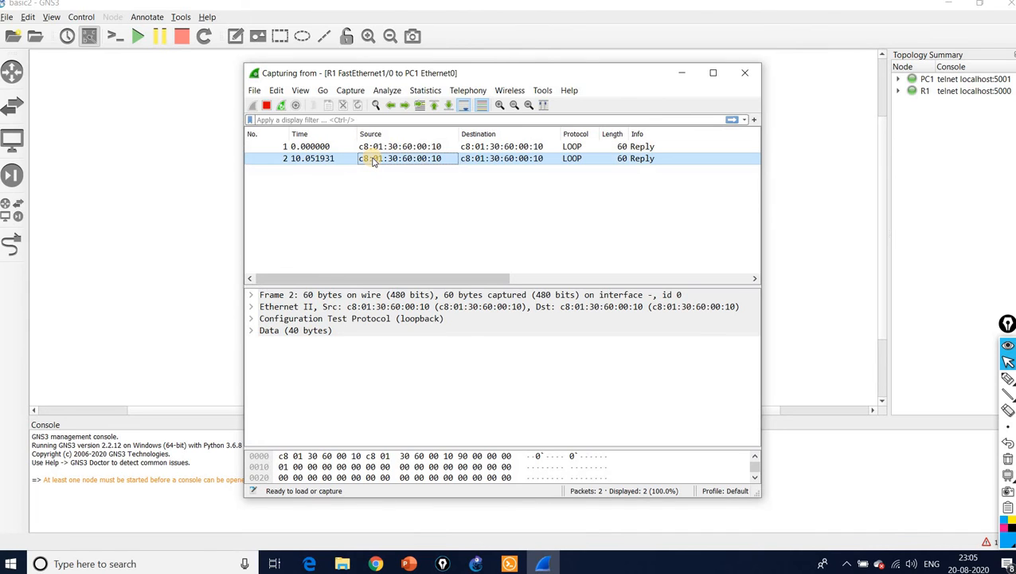
double_click(372, 159)
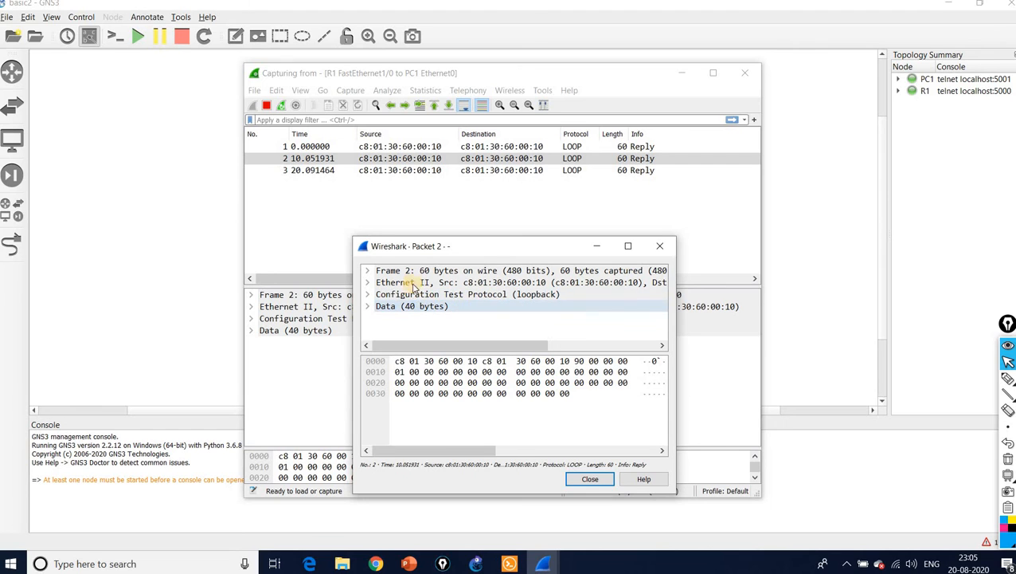
double_click(422, 270)
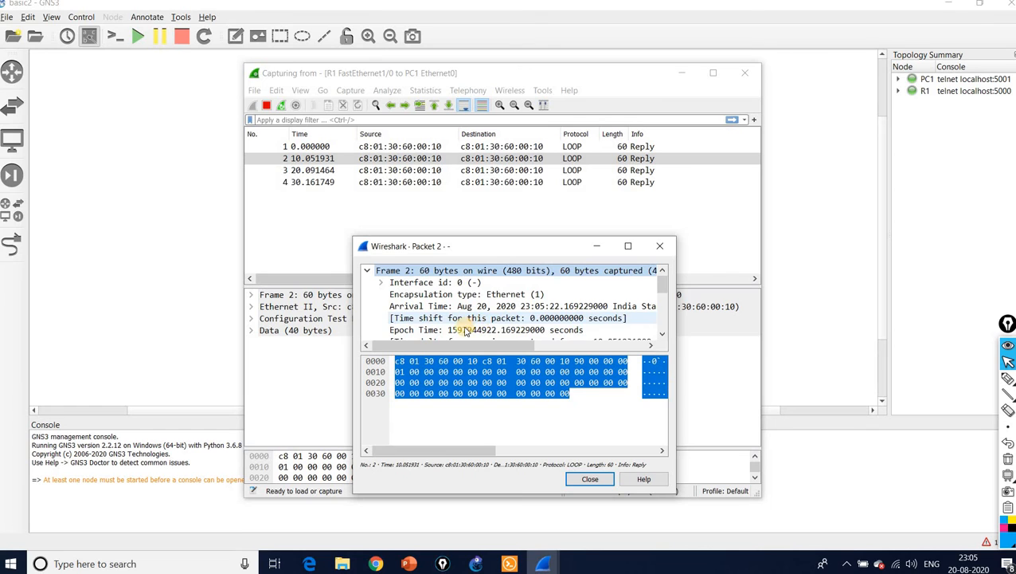
scroll(470, 327, down, 1)
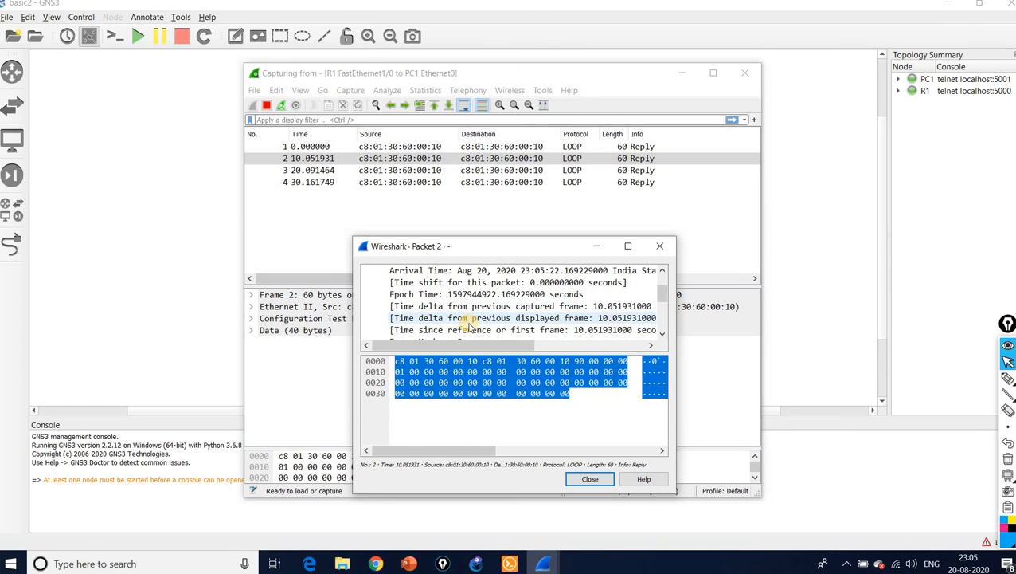
scroll(470, 326, down, 1)
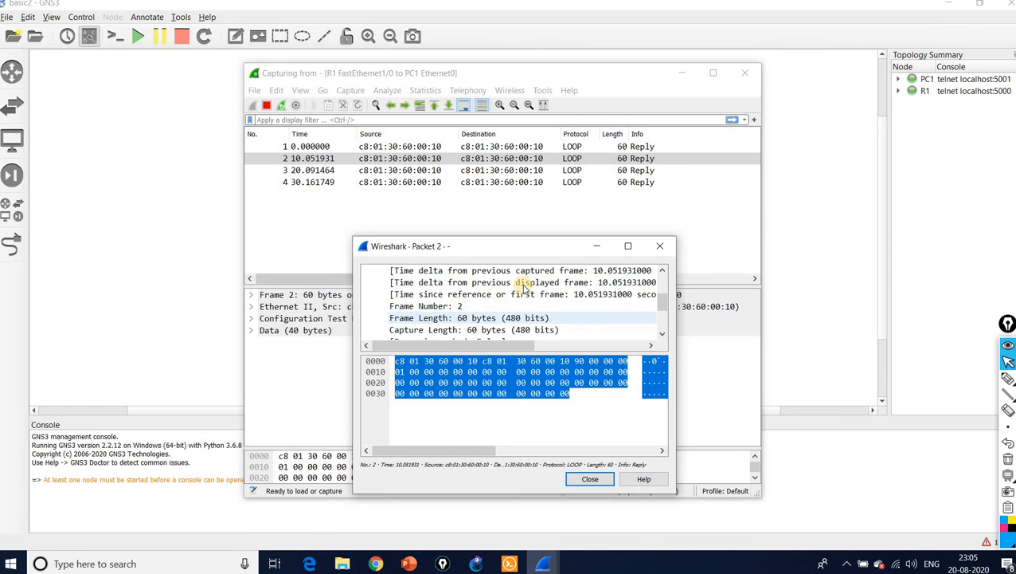
click(661, 253)
- Open captured packet 3 in its own window to view its frame details, and close it
double_click(346, 170)
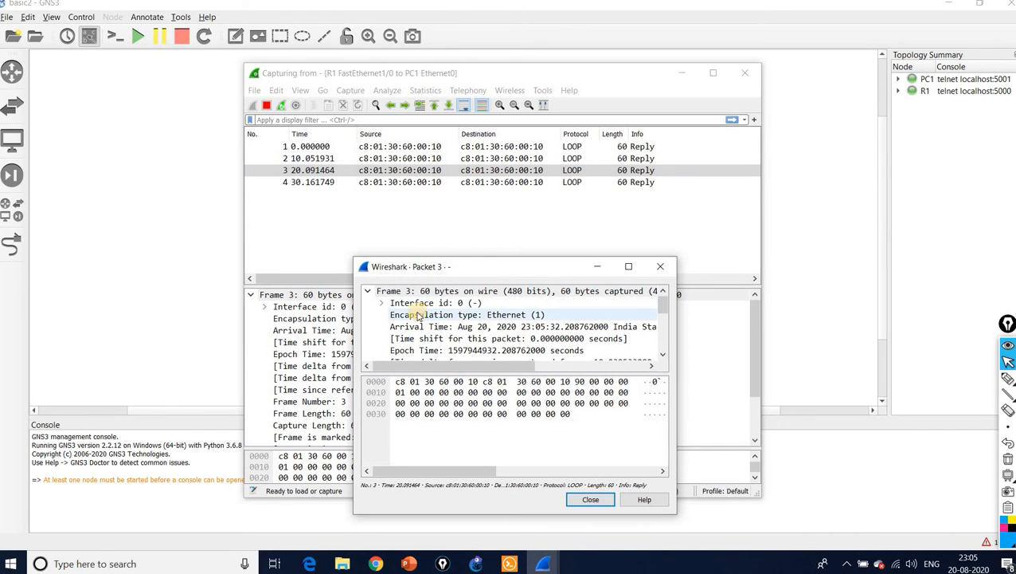
click(328, 170)
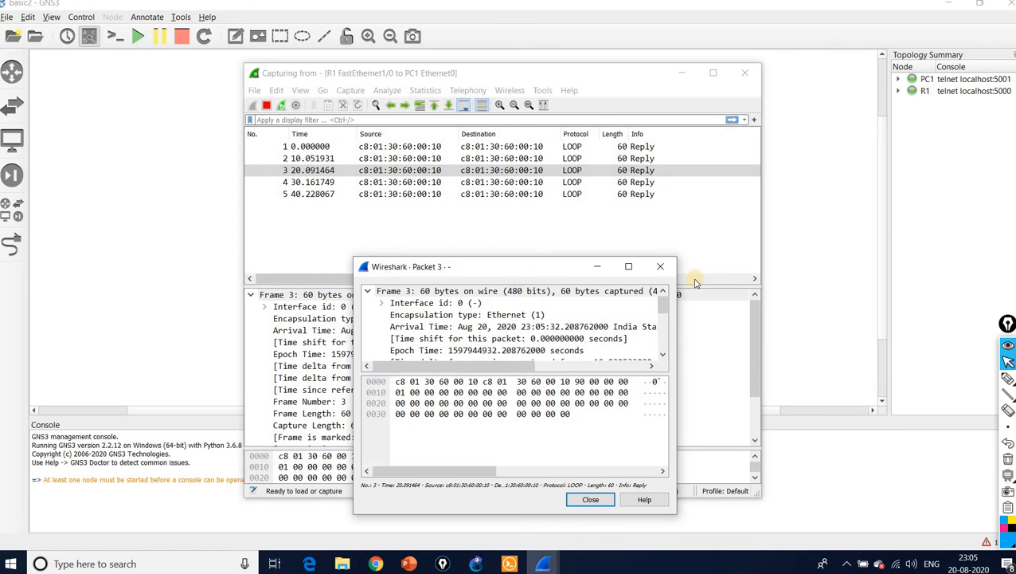
click(664, 266)
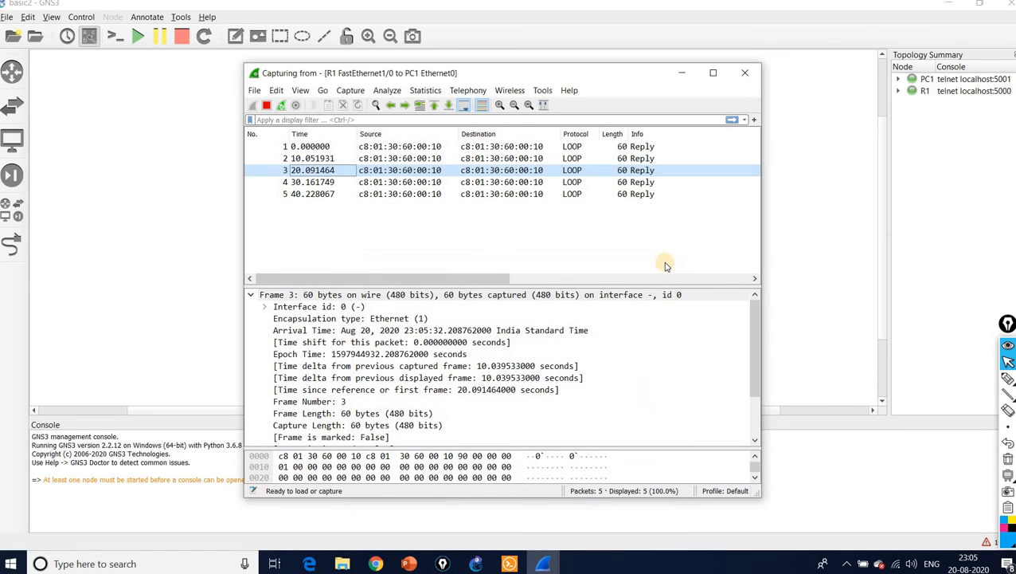
- Stop the running packet capture and quit Wireshark without saving the captured packets
click(743, 75)
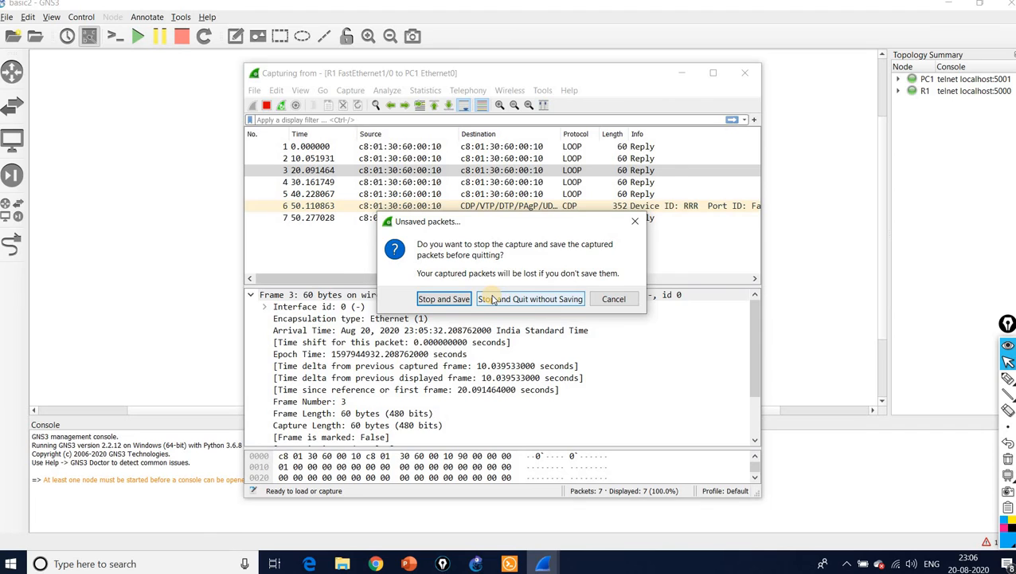
click(493, 299)
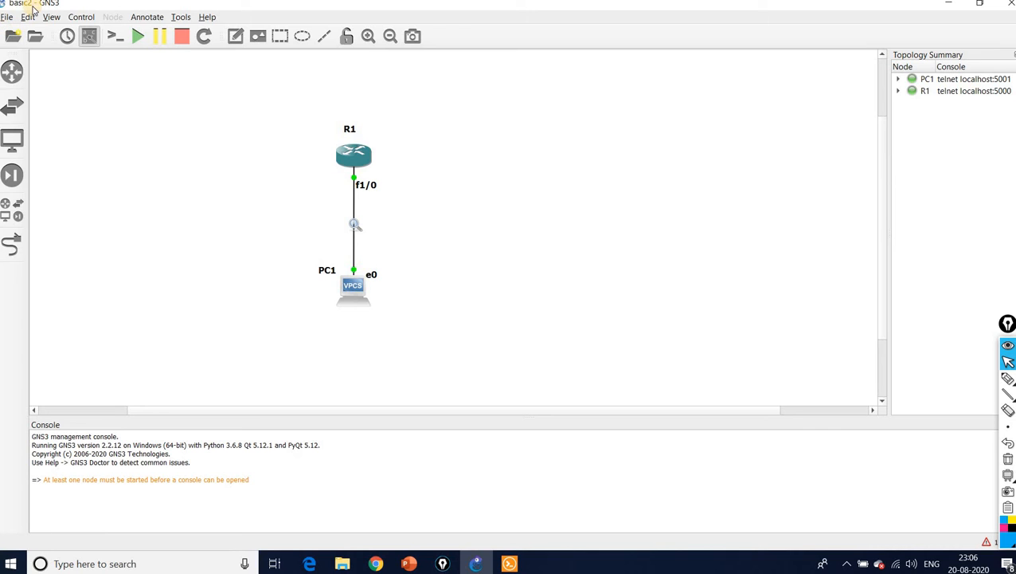
click(7, 17)
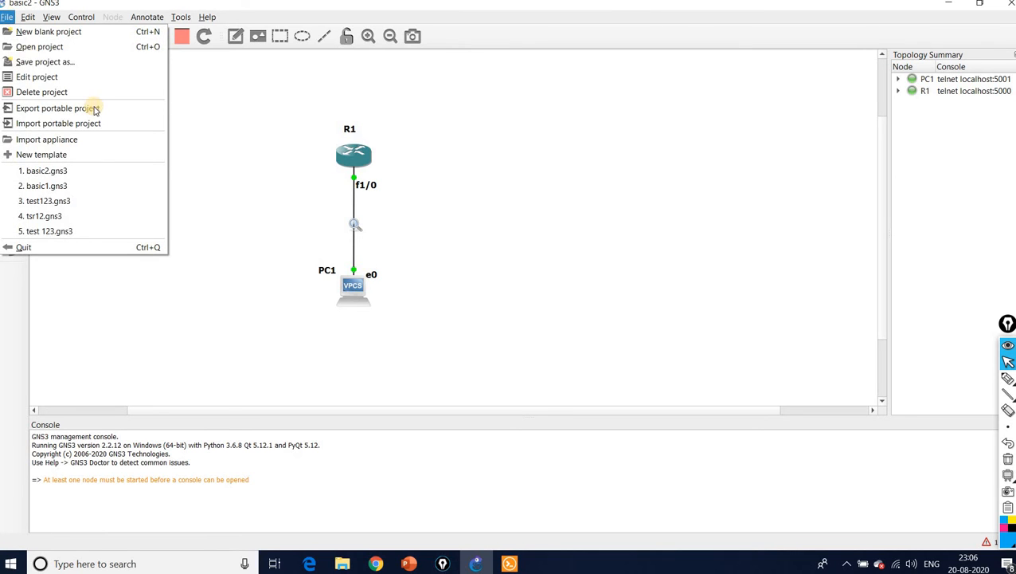
click(309, 161)
click(350, 158)
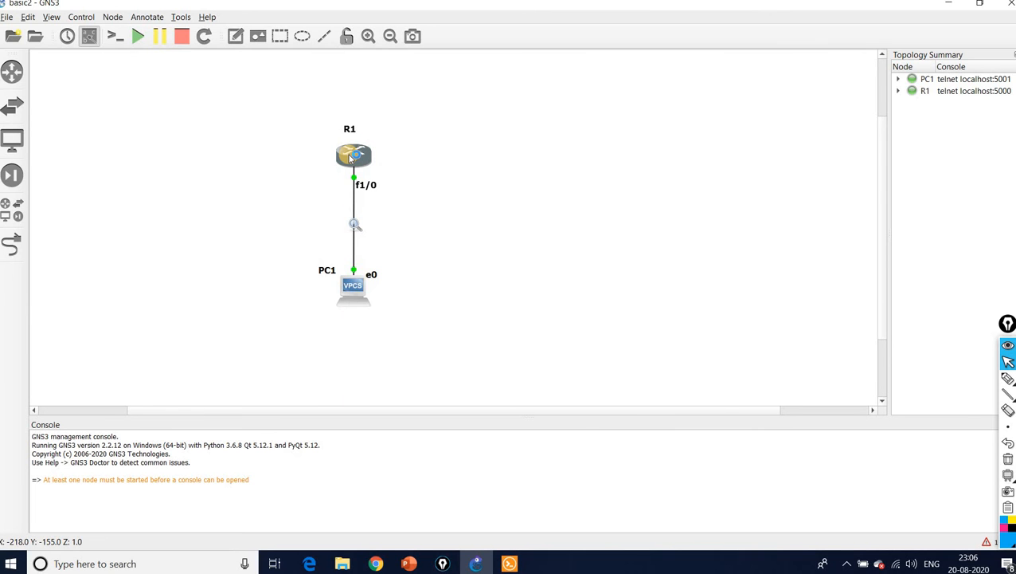
- Switch to Solar-PuTTY, close the duplicate R1 console session, and store PC1's configuration with the save command
click(510, 562)
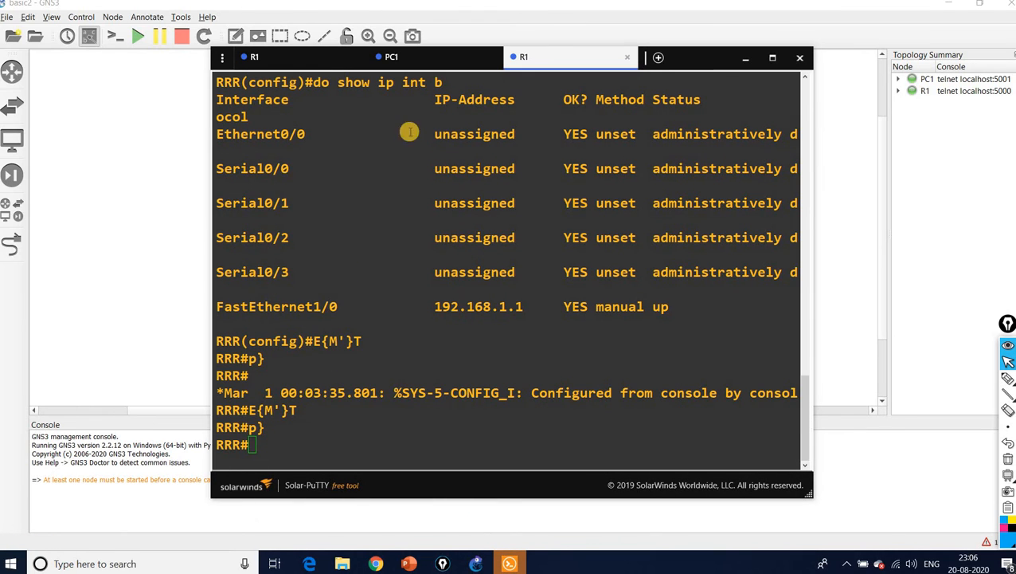
click(627, 57)
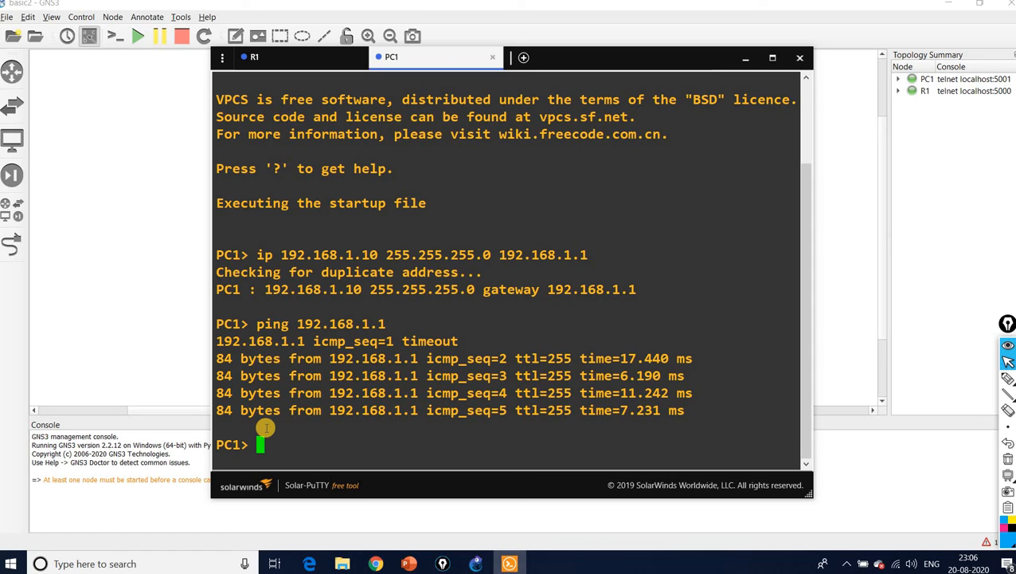
text(save)
key(Return)
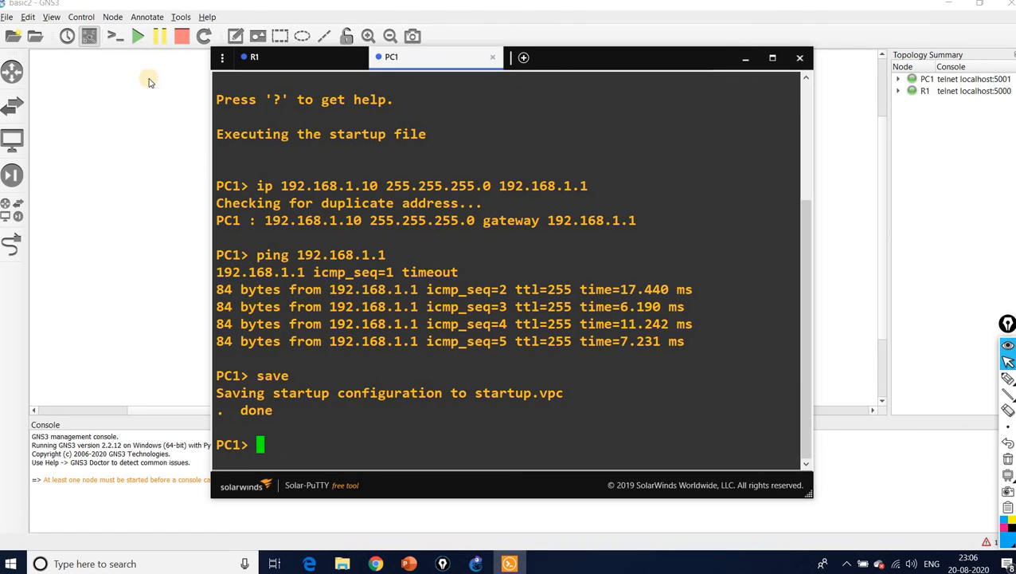
- Try to store R1's configuration with the save command, in privileged mode and in global configuration mode
click(286, 57)
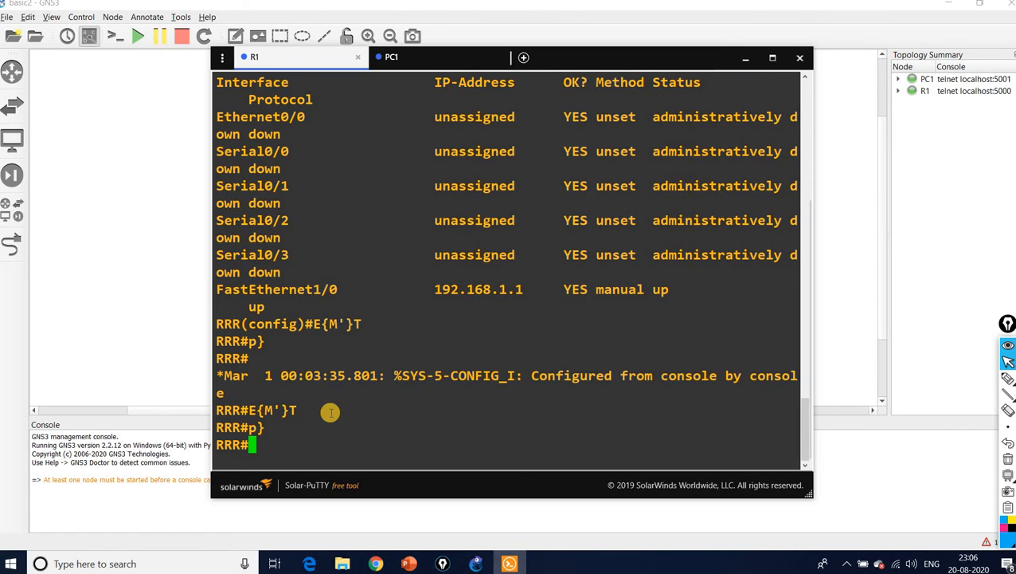
text(save)
key(Return)
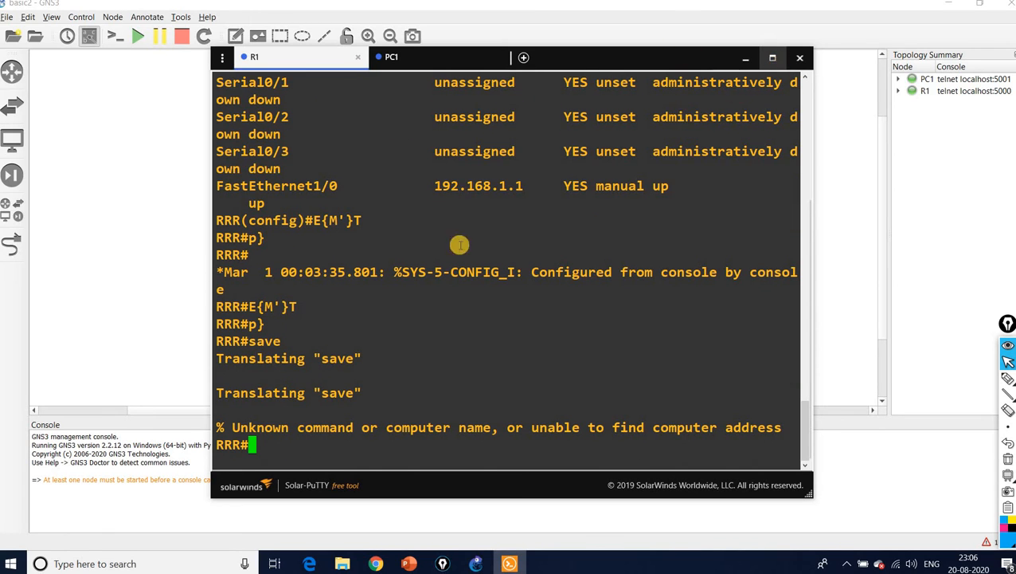
text(conf t)
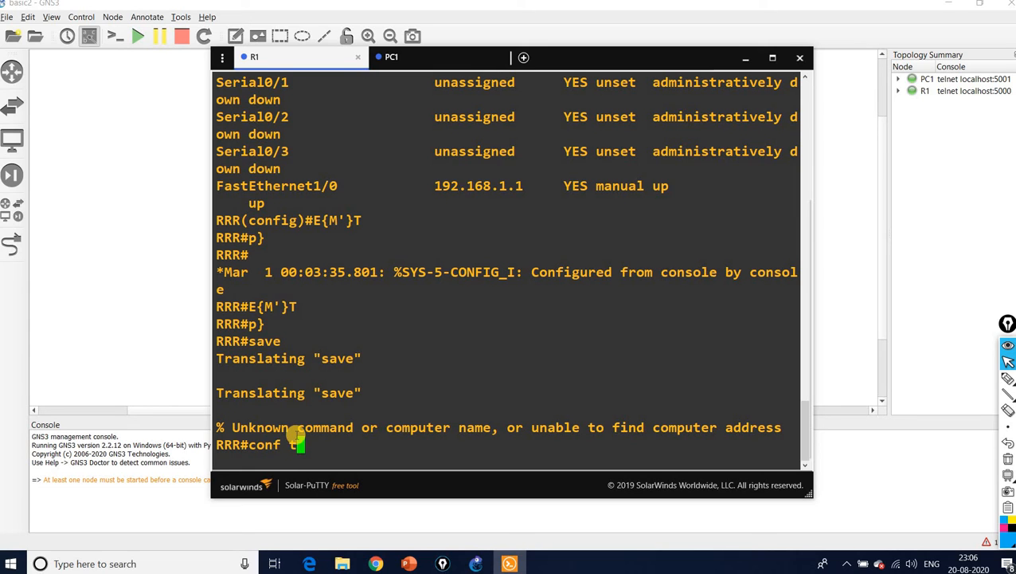
key(Return)
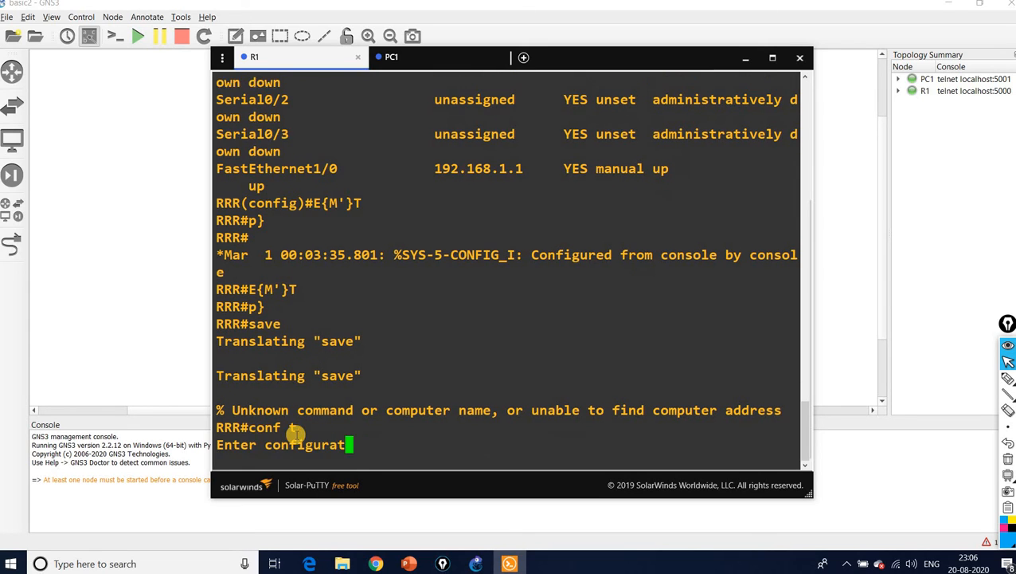
text(save)
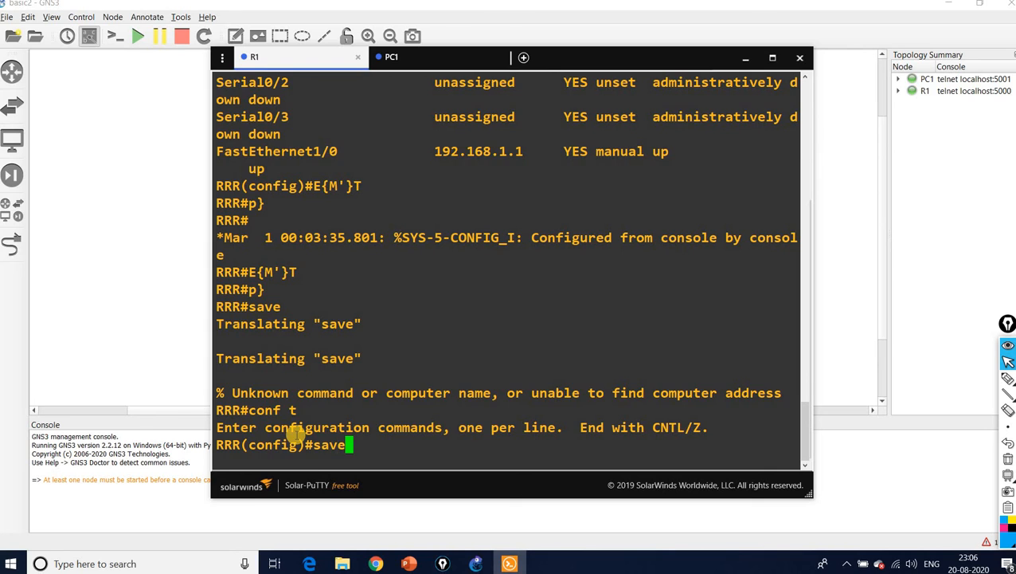
key(Return)
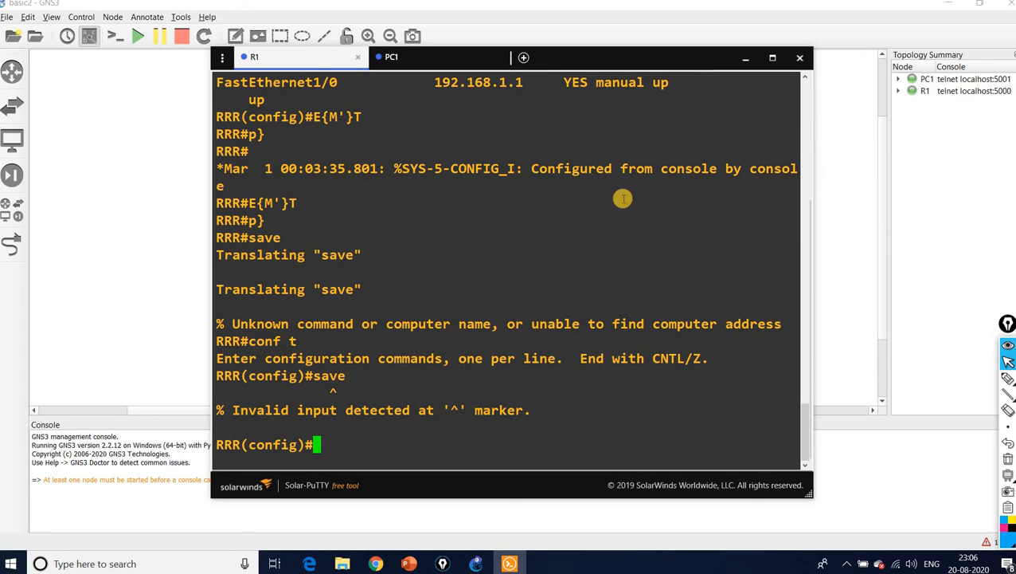
- Close the console window and create a new blank GNS3 project named "basic 3"
click(800, 57)
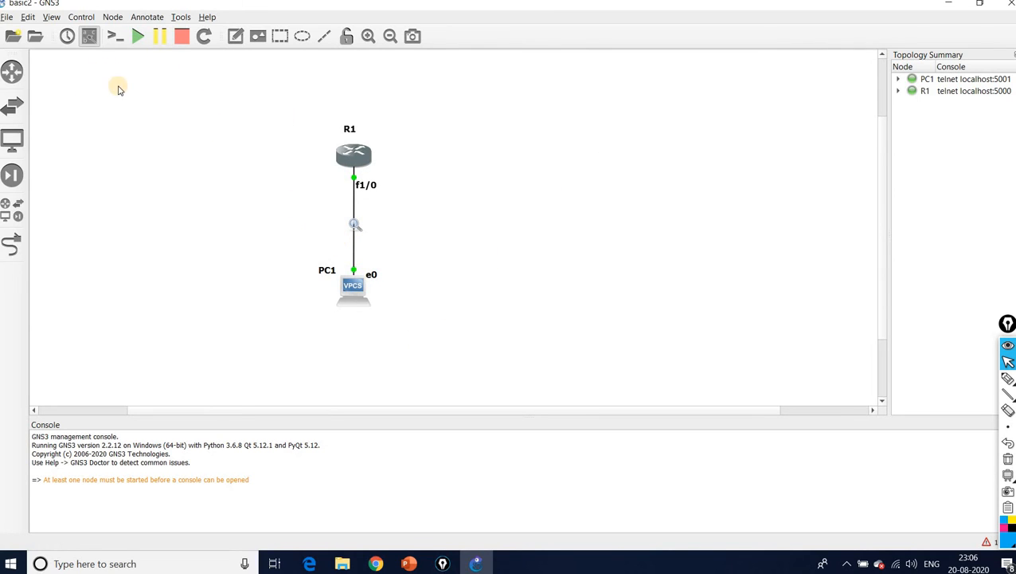
click(7, 18)
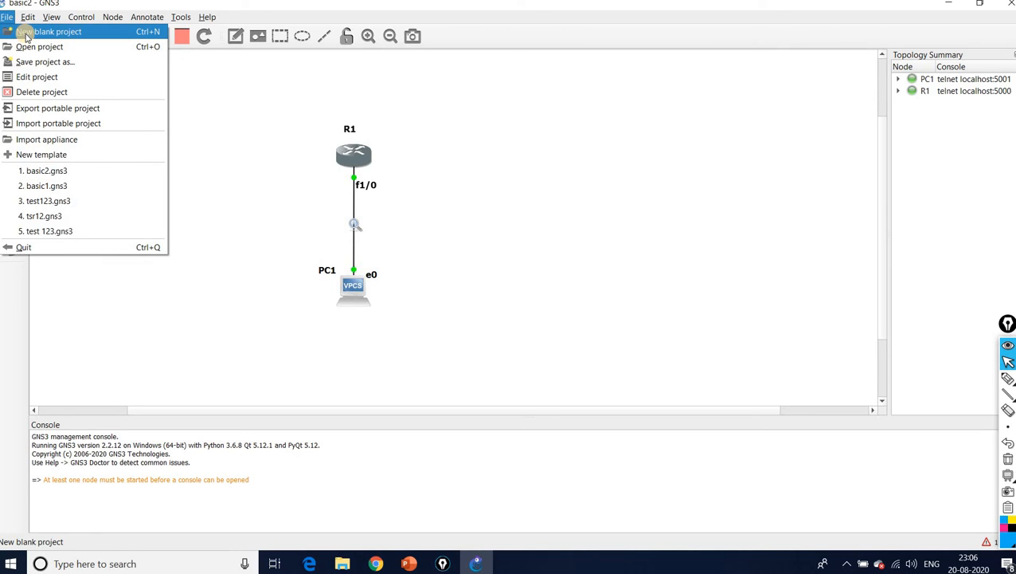
click(33, 32)
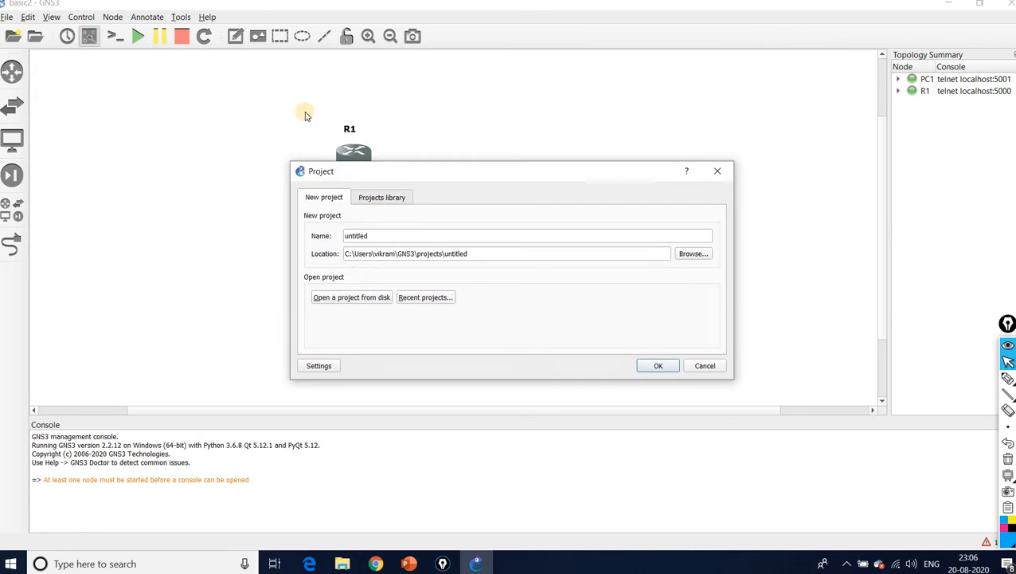
double_click(366, 235)
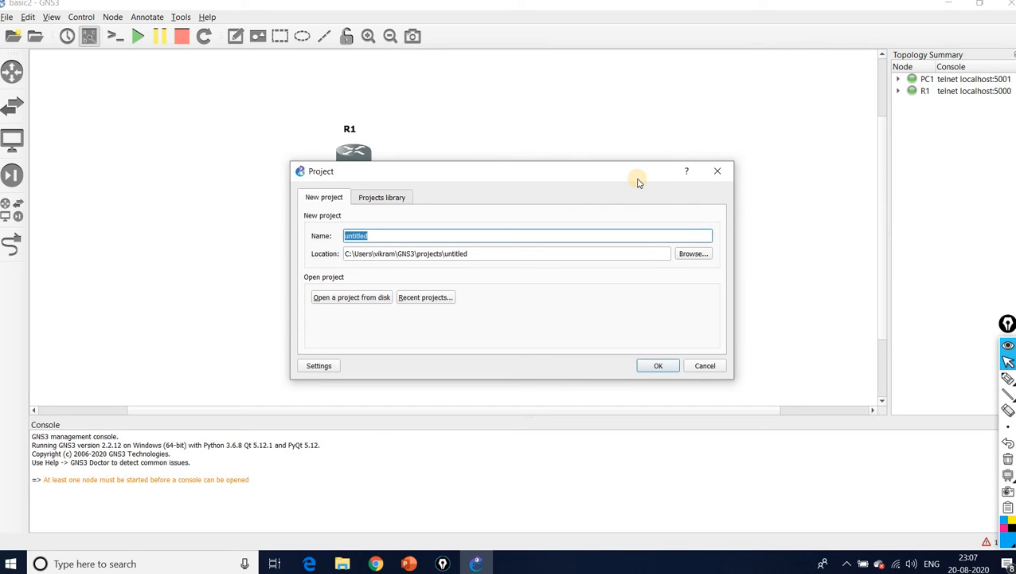
text(basic 3)
click(654, 366)
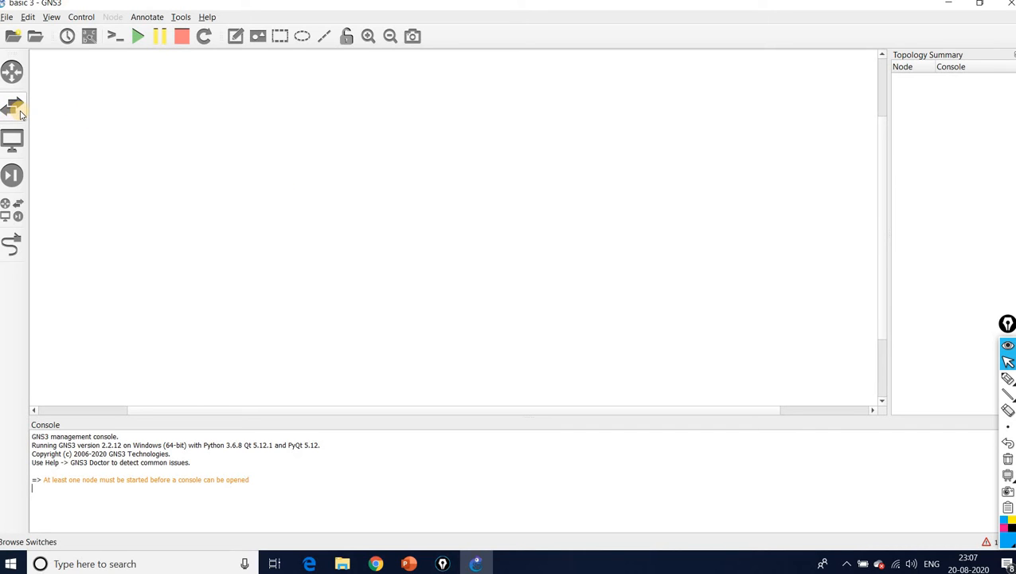
- Place two VPCS end devices in the empty workspace, one near the middle and one well to its right
click(26, 146)
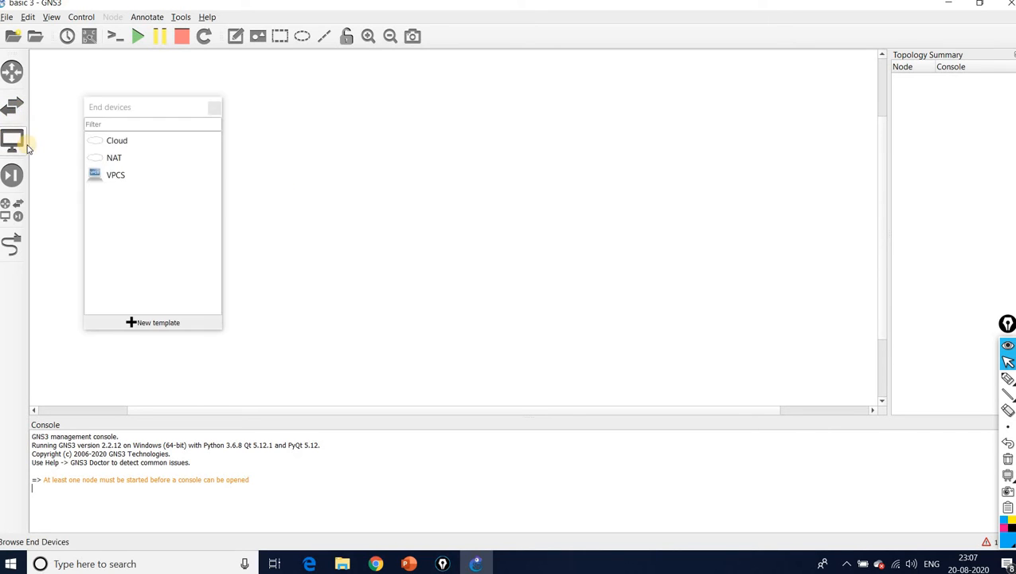
drag(112, 175, 318, 217)
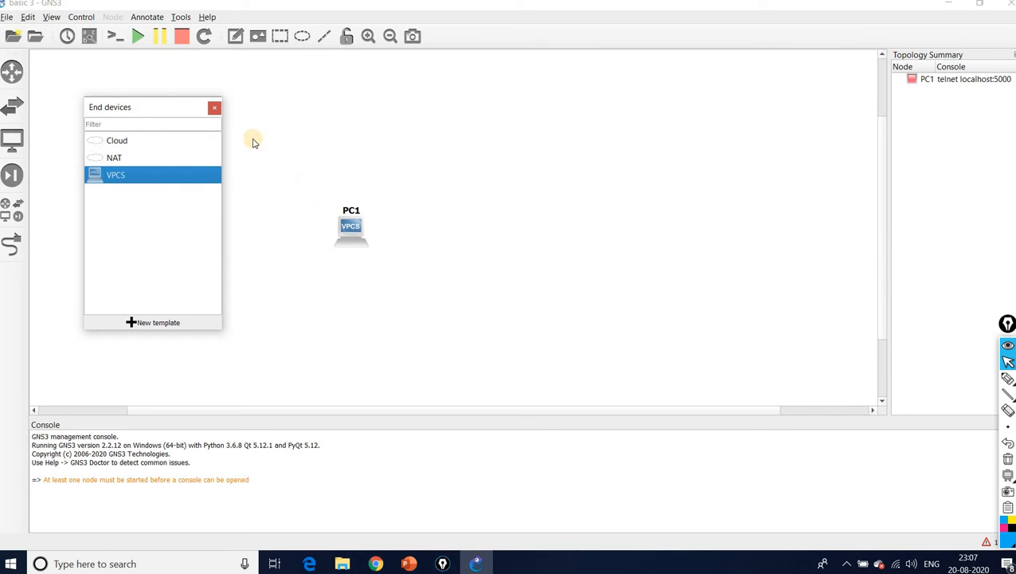
click(215, 109)
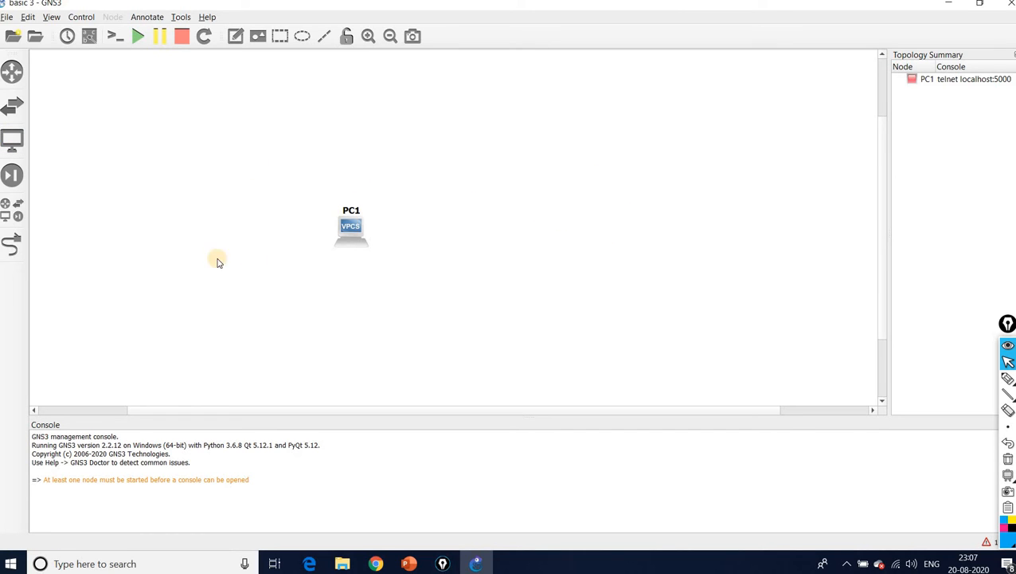
click(10, 142)
drag(109, 173, 609, 239)
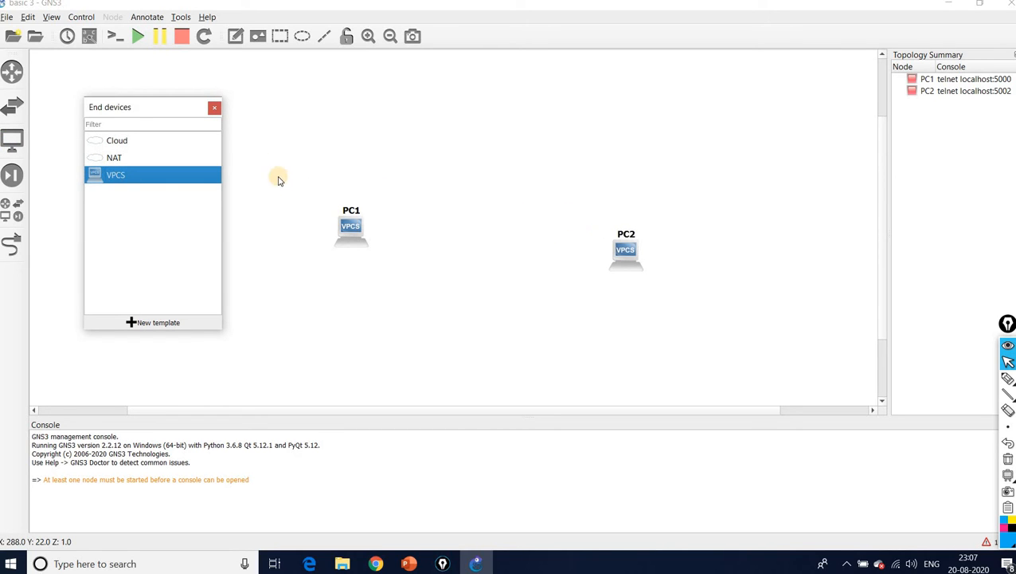
click(216, 112)
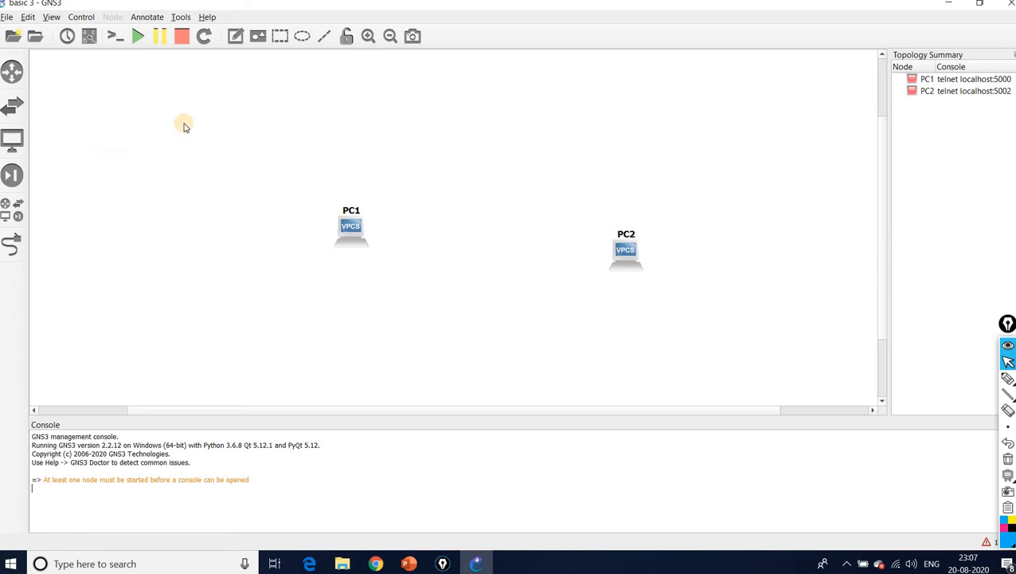
- Add an Ethernet switch to the workspace between PC1 and PC2
click(12, 209)
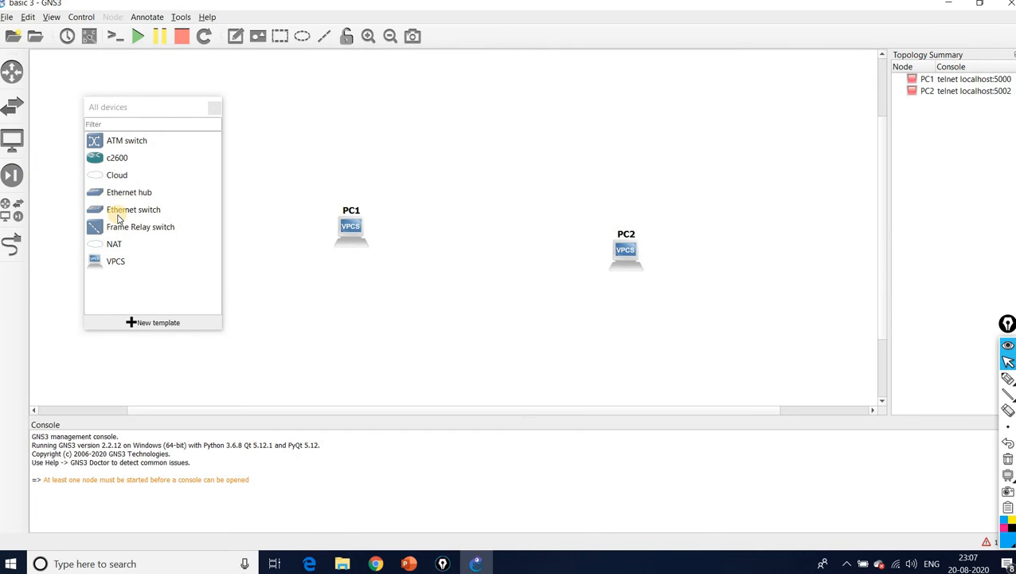
click(119, 210)
drag(130, 212, 470, 247)
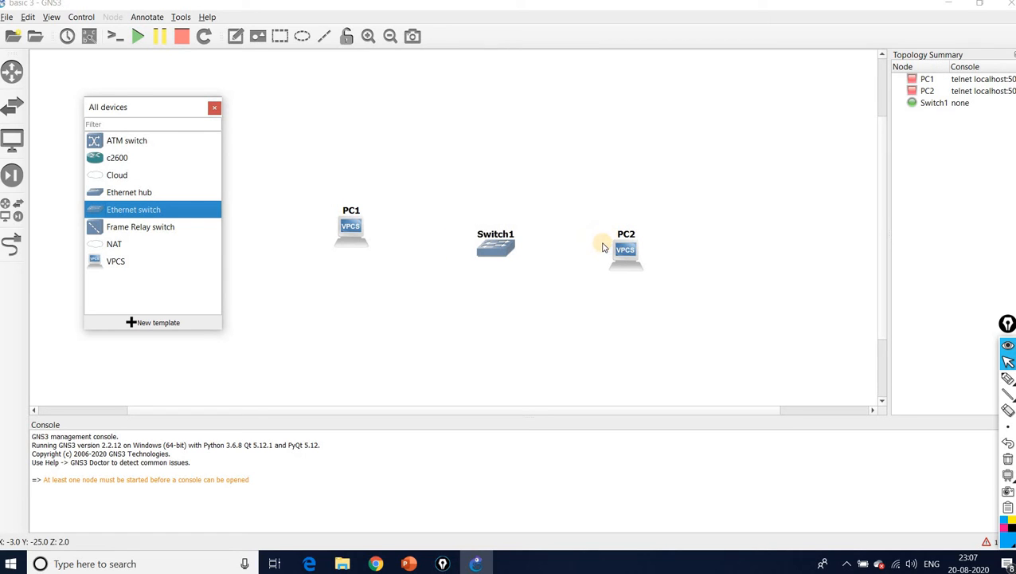
- Arrange PC1, Switch1 and PC2 in a roughly horizontal row, with the switch's name label just above it
drag(626, 246, 637, 207)
drag(503, 240, 499, 217)
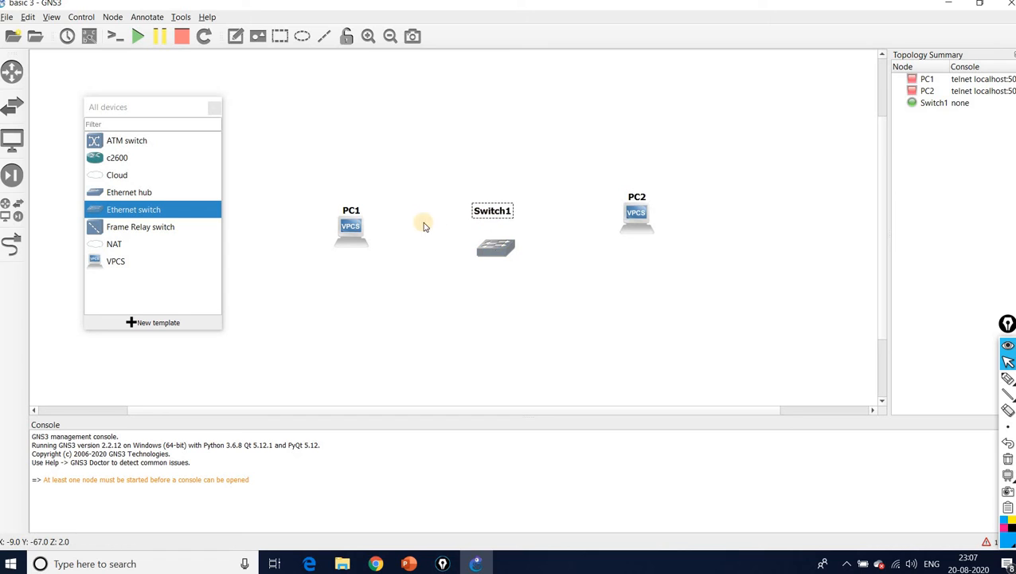
drag(355, 231, 356, 212)
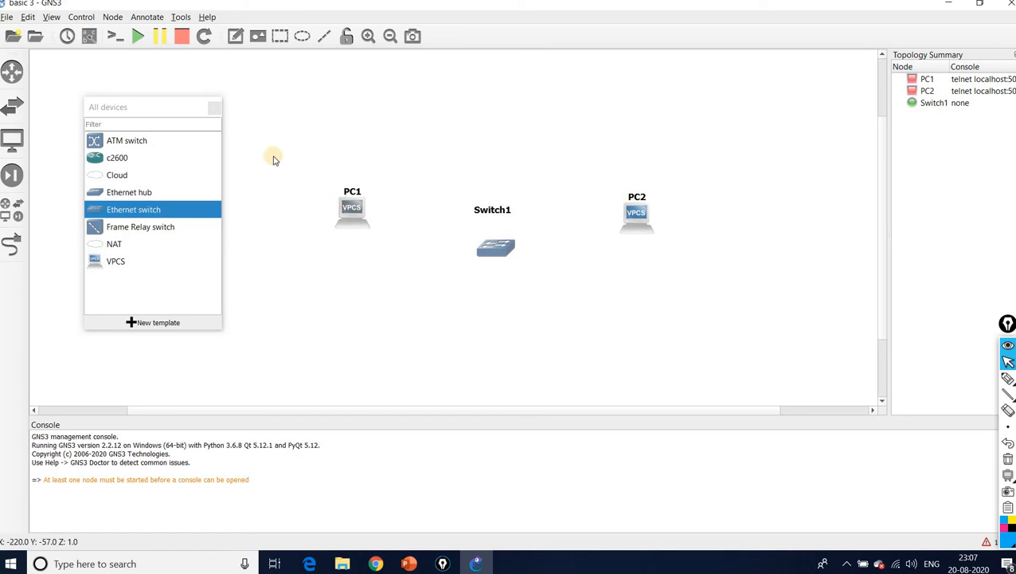
click(215, 106)
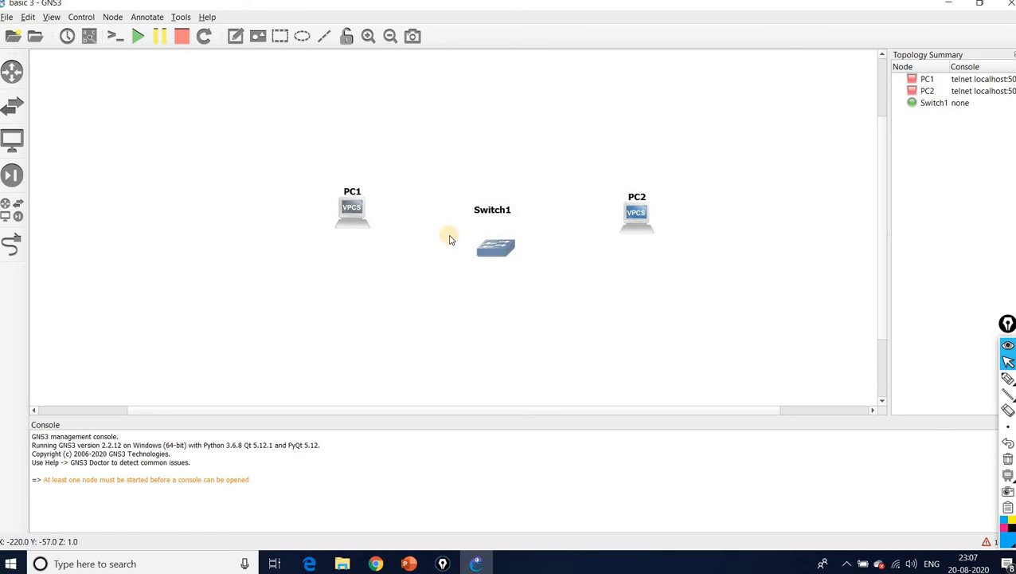
drag(483, 251, 496, 215)
click(497, 231)
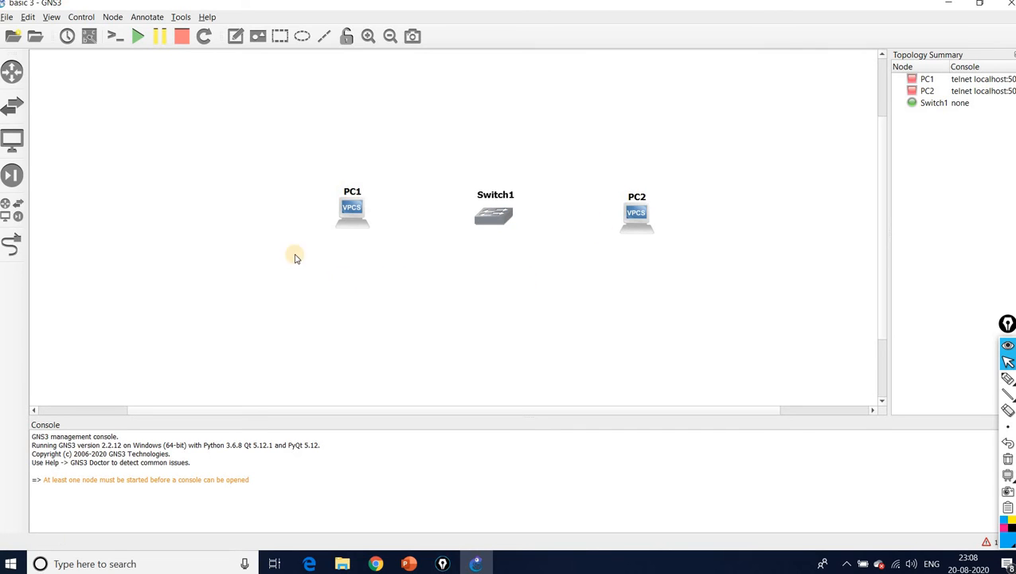
- Link PC1 to port Ethernet1 of Switch1
click(11, 244)
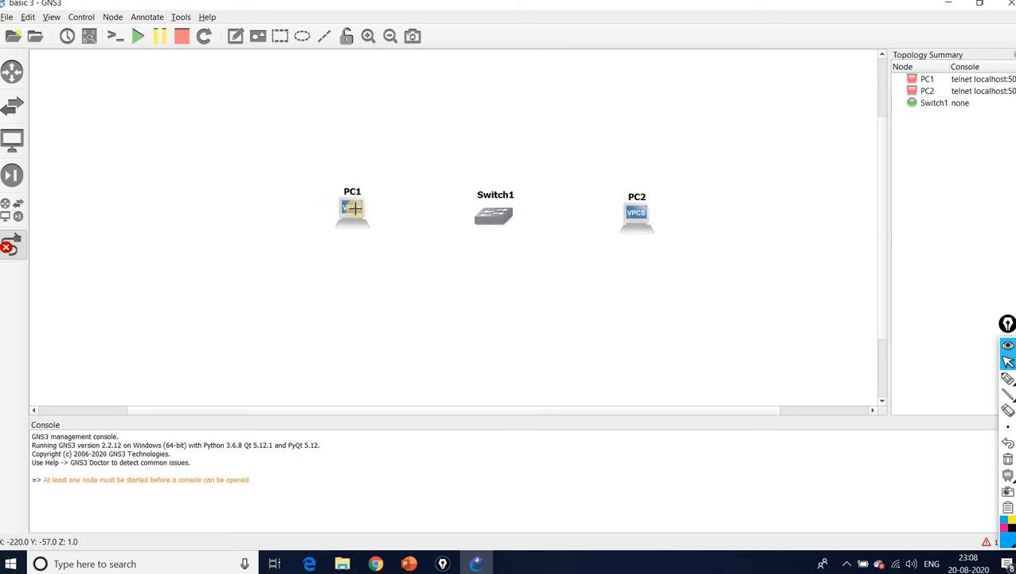
click(353, 204)
click(368, 211)
click(356, 211)
click(371, 216)
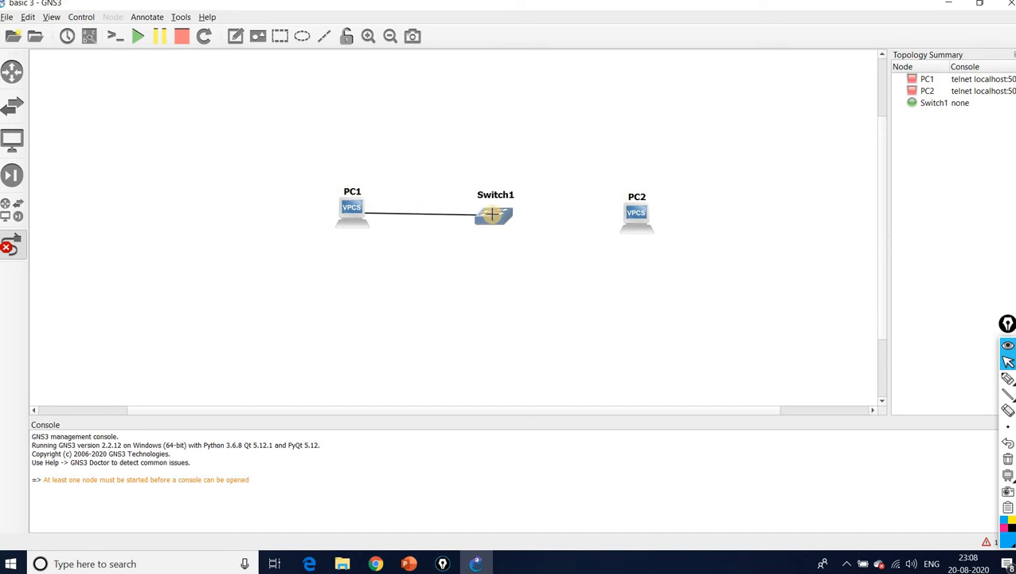
click(493, 213)
click(521, 220)
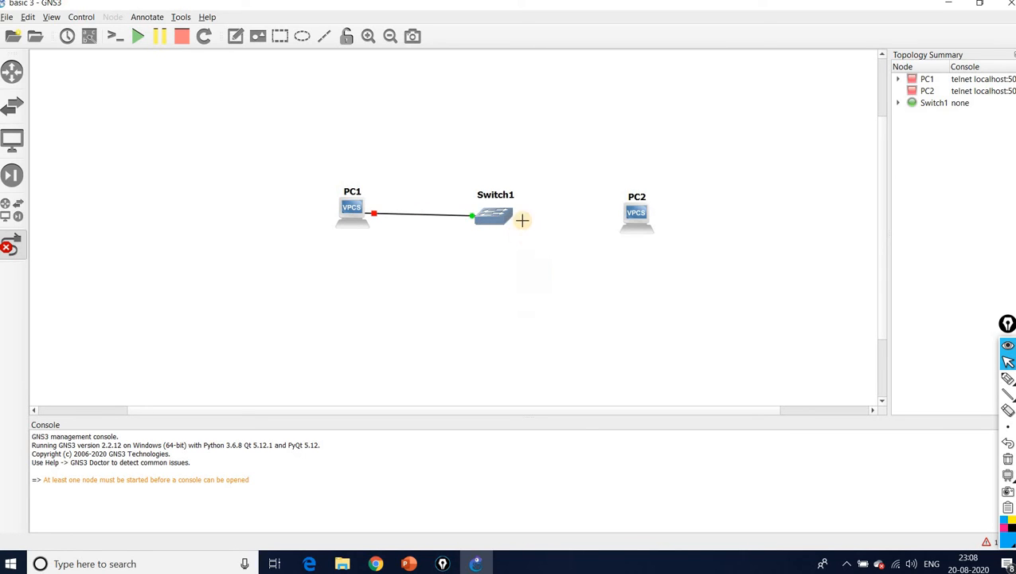
- Link port Ethernet0 of Switch1 to PC2
click(510, 213)
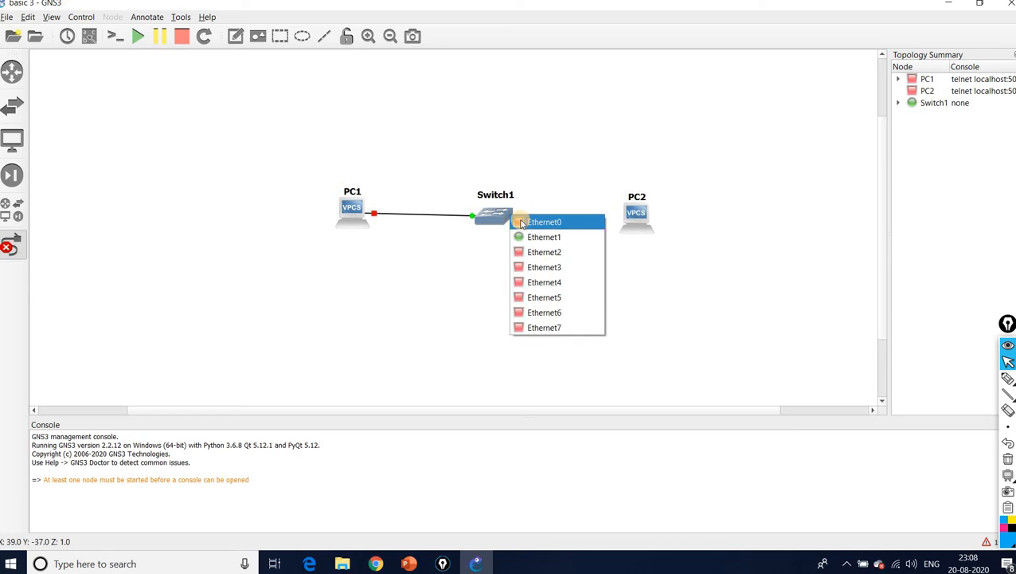
click(536, 222)
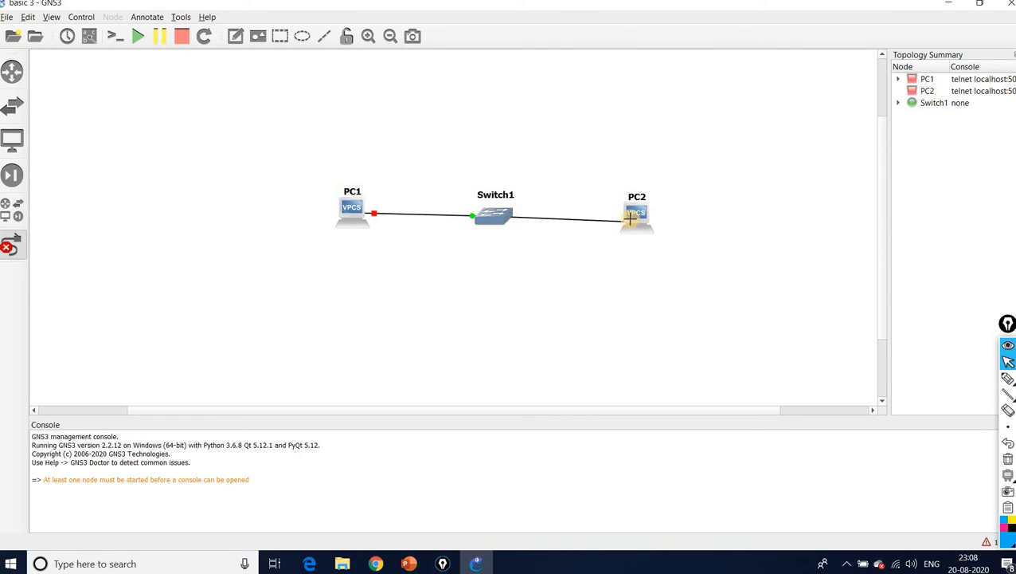
click(636, 215)
click(642, 219)
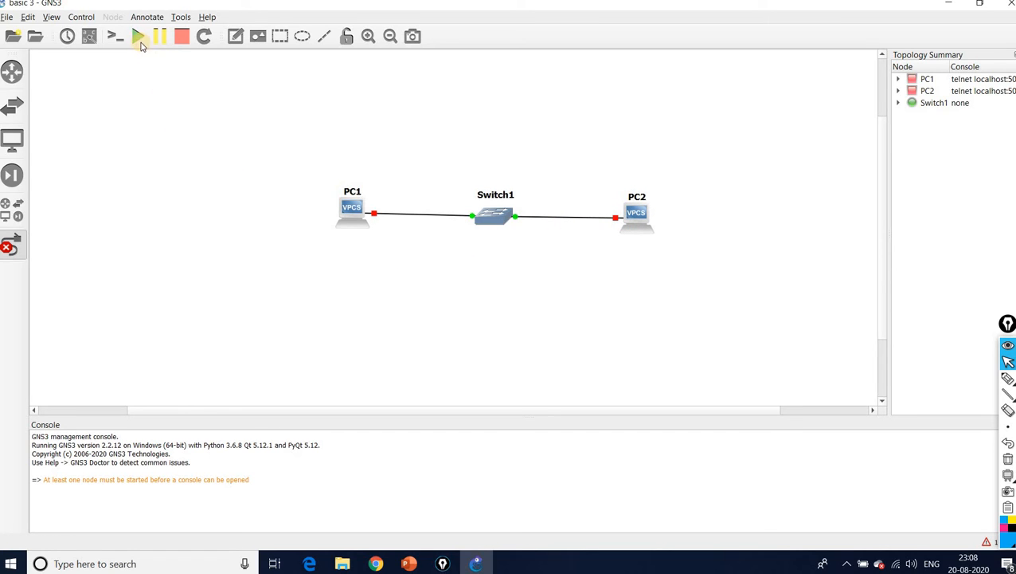
- Leave link-drawing mode and start all nodes in the topology
click(12, 244)
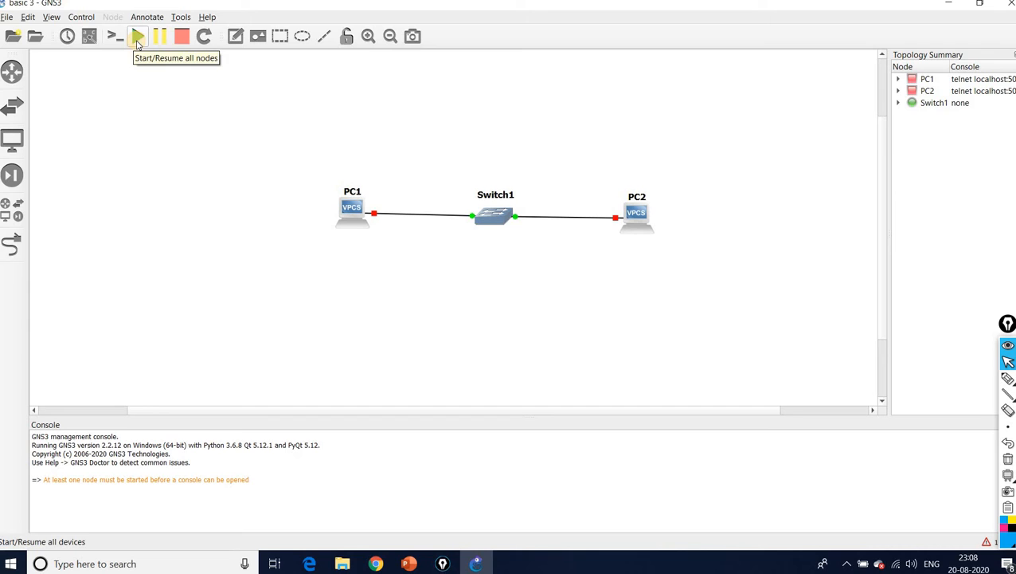
- Open the symbol selection for PC1 and look through the symbols in the Classic set
right_click(355, 214)
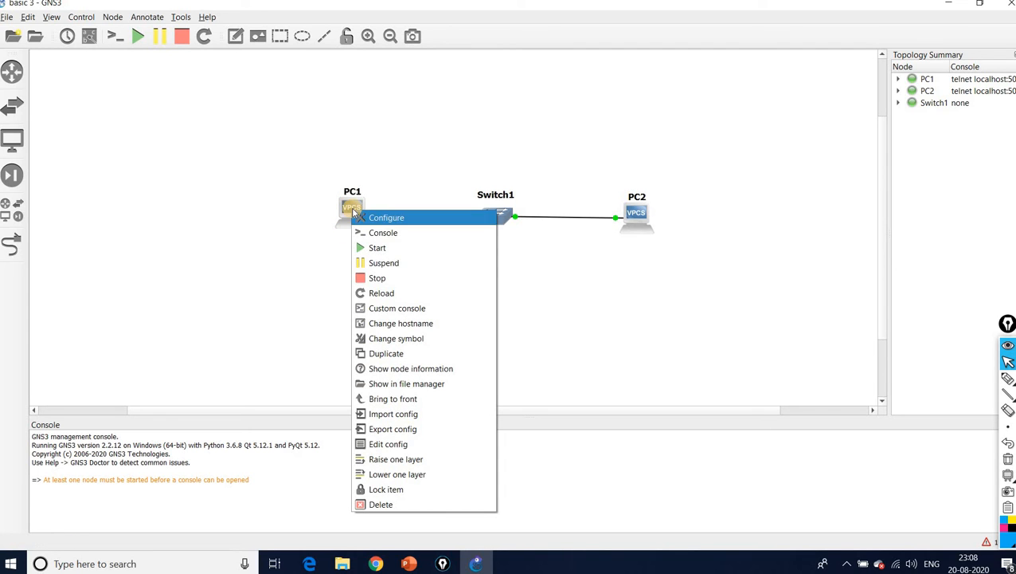
click(392, 337)
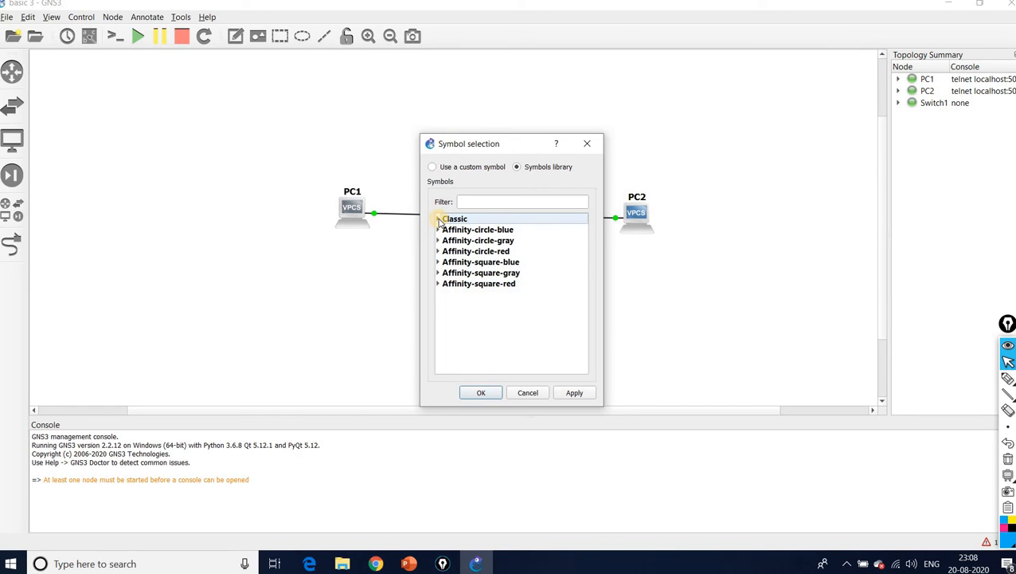
click(438, 219)
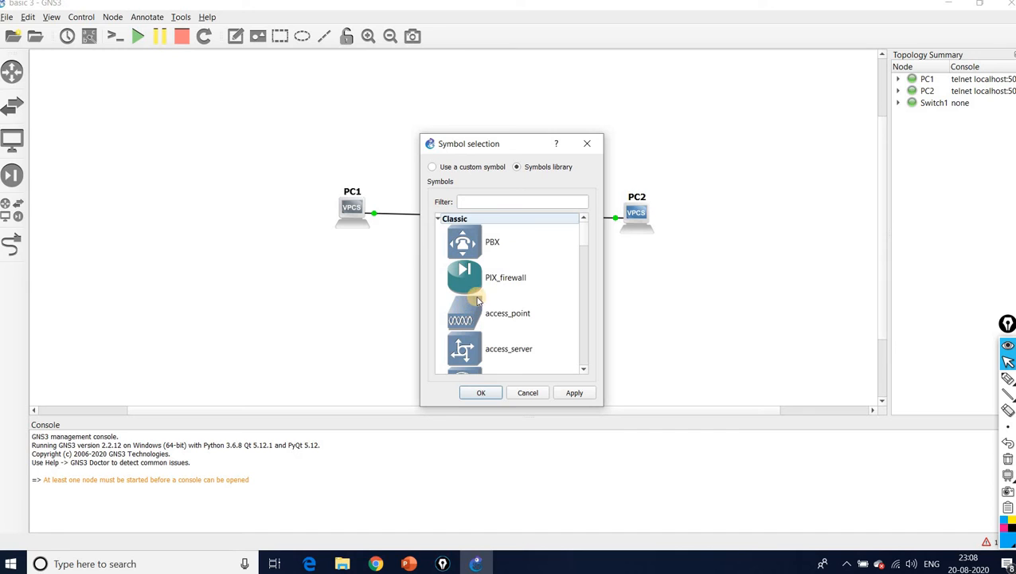
scroll(486, 295, down, 2)
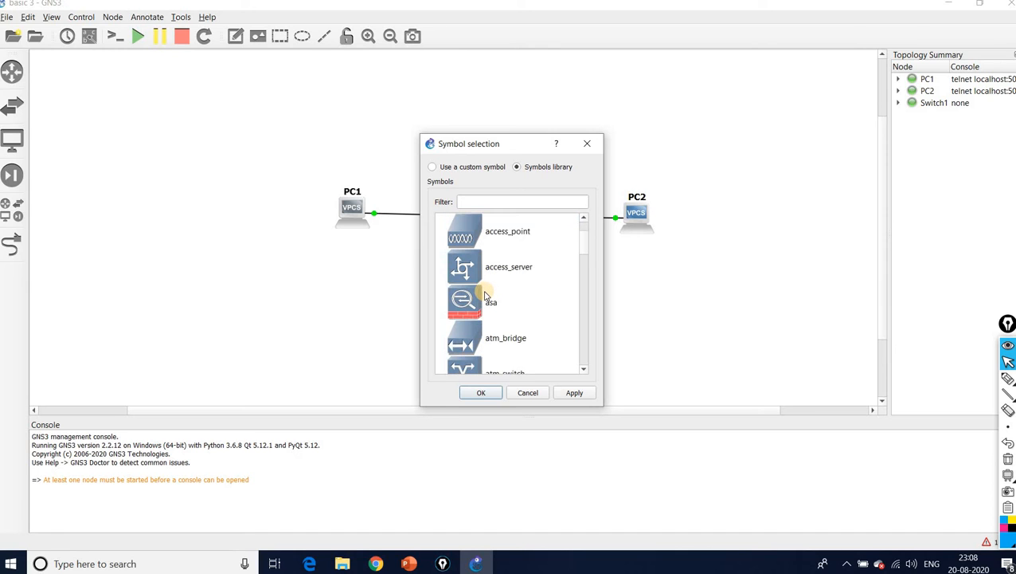
scroll(484, 295, down, 15)
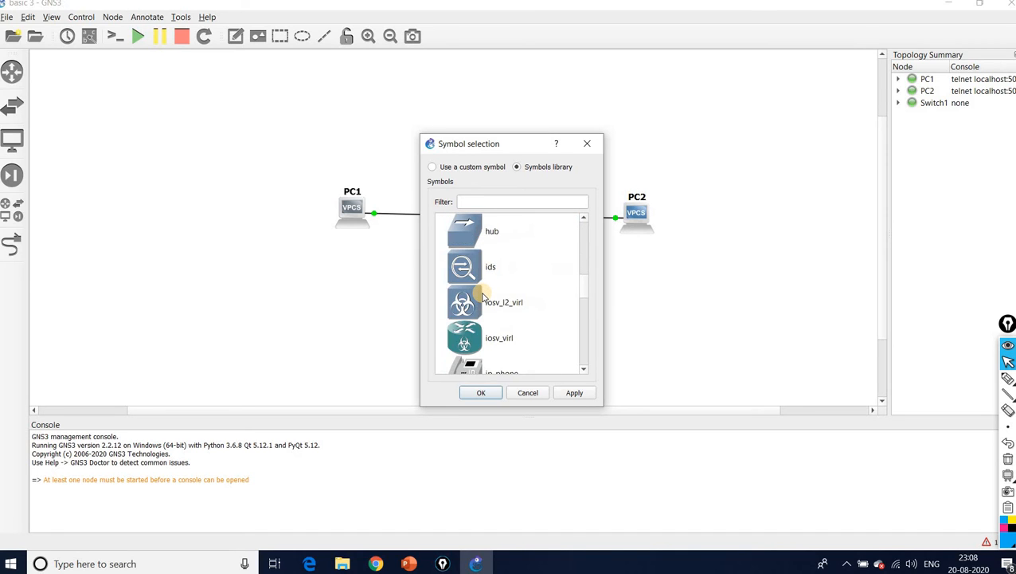
scroll(478, 295, down, 10)
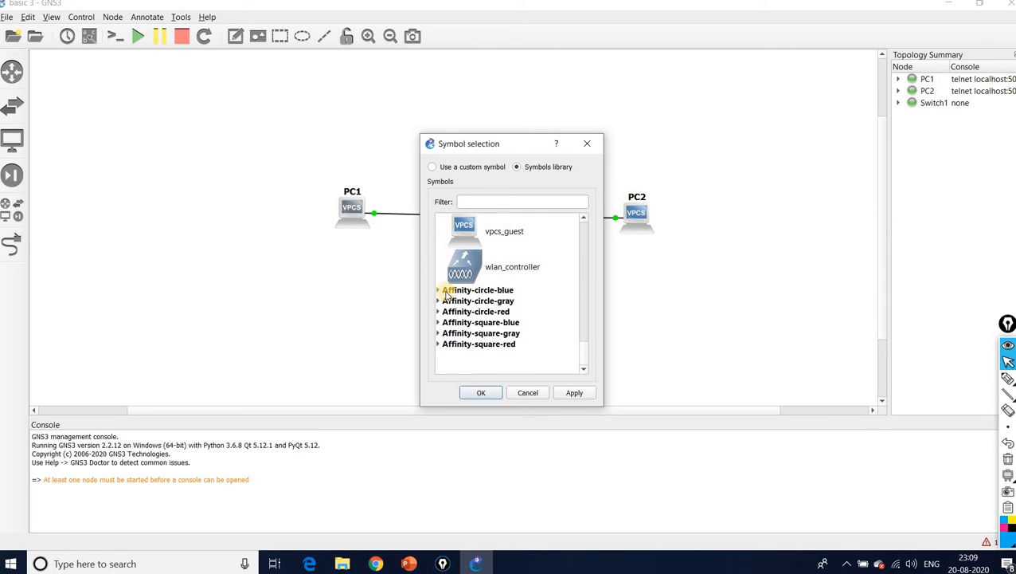
- Change PC1's symbol to client from the Affinity-circle-blue set, filtering the library by "client"
click(437, 292)
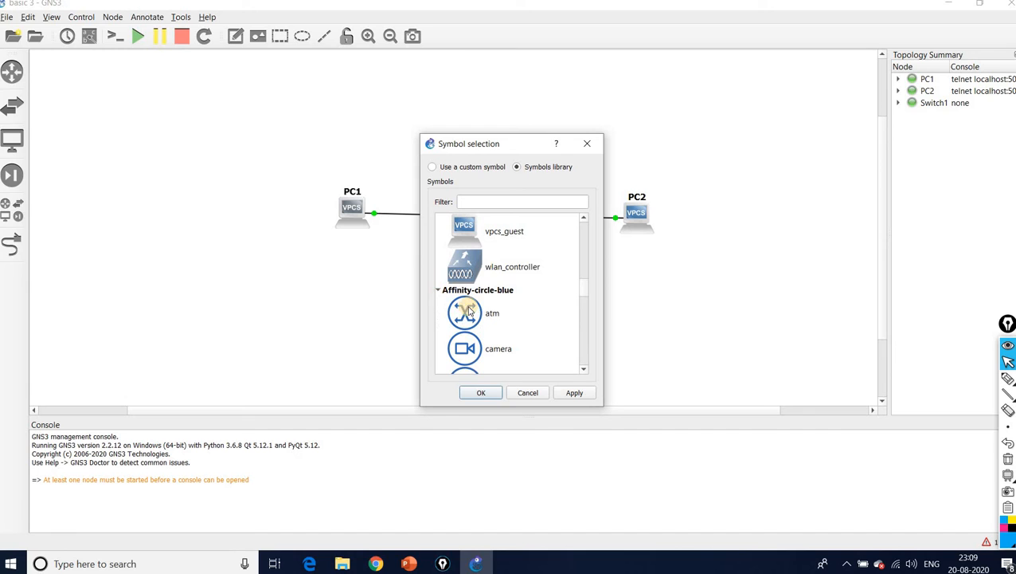
scroll(467, 312, down, 1)
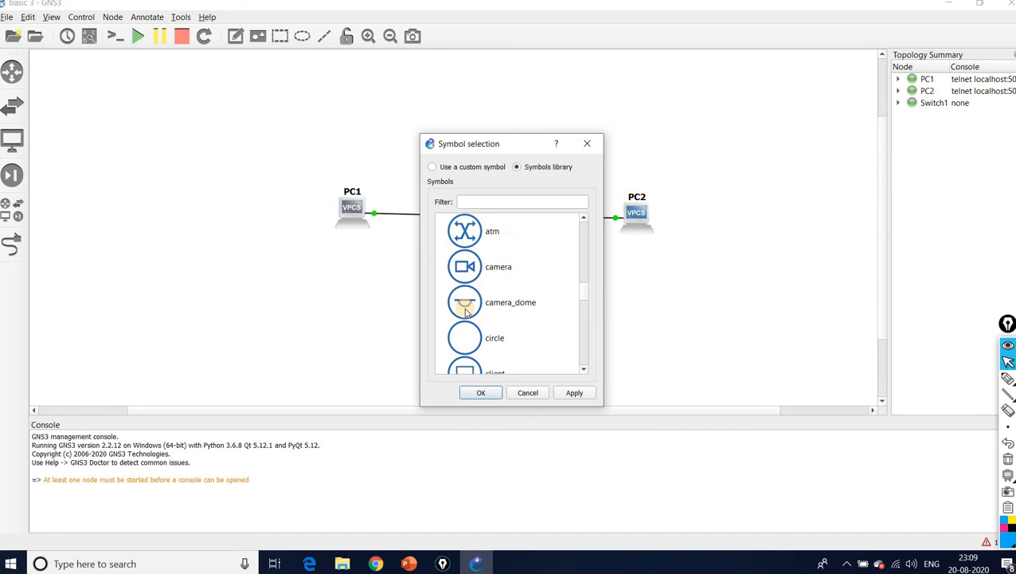
scroll(467, 312, down, 6)
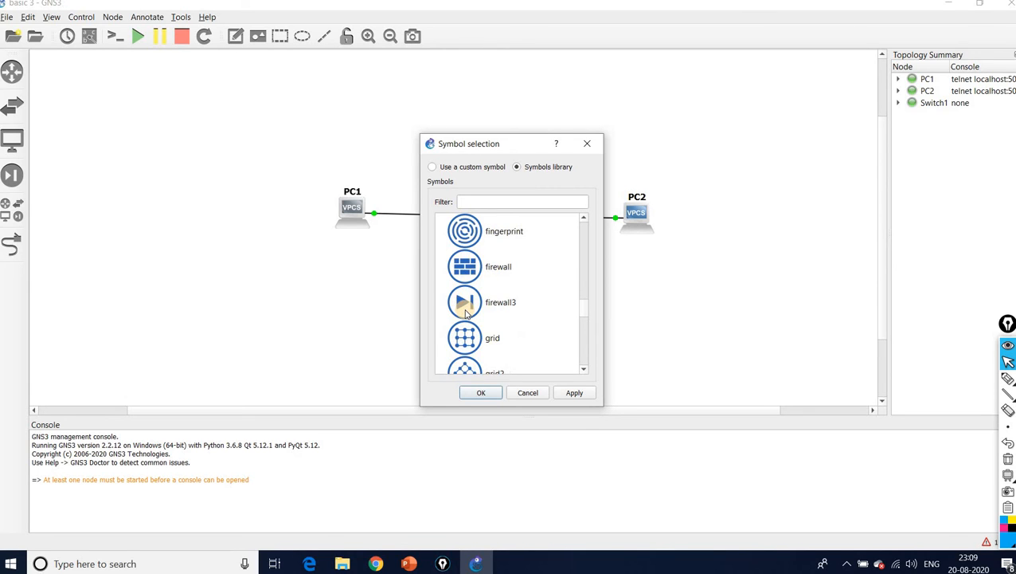
scroll(467, 312, down, 5)
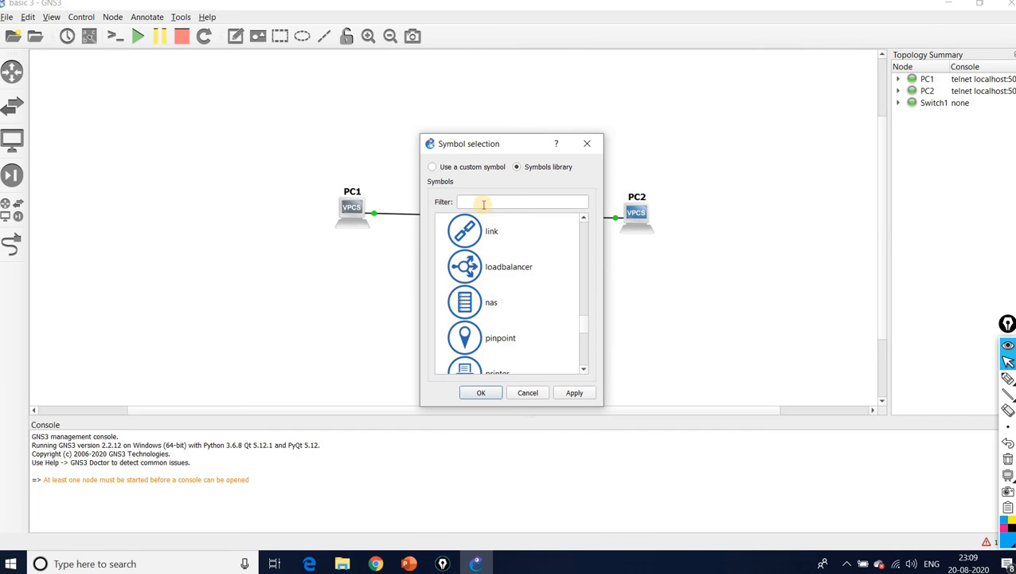
click(483, 203)
text(c)
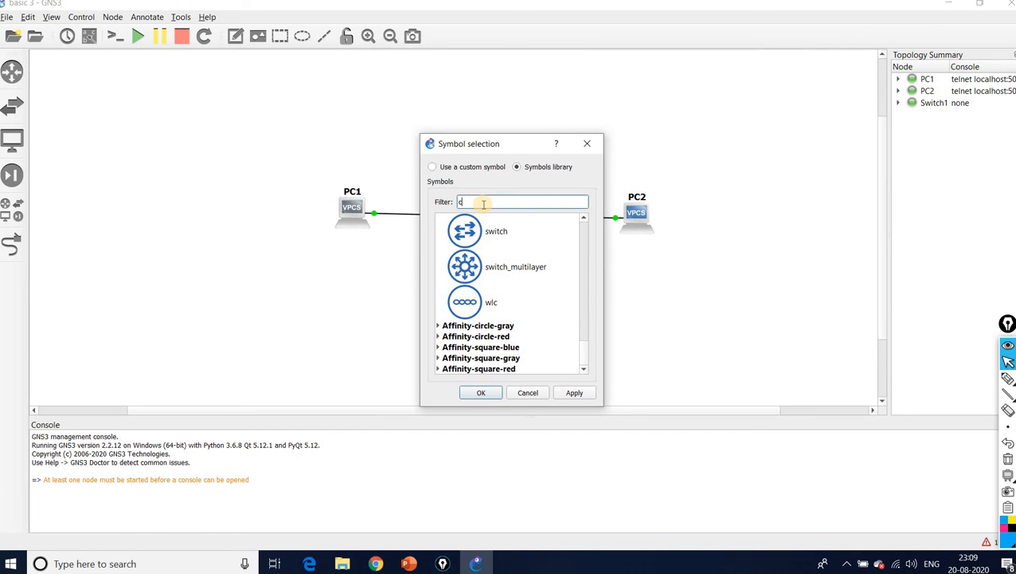
text(lient)
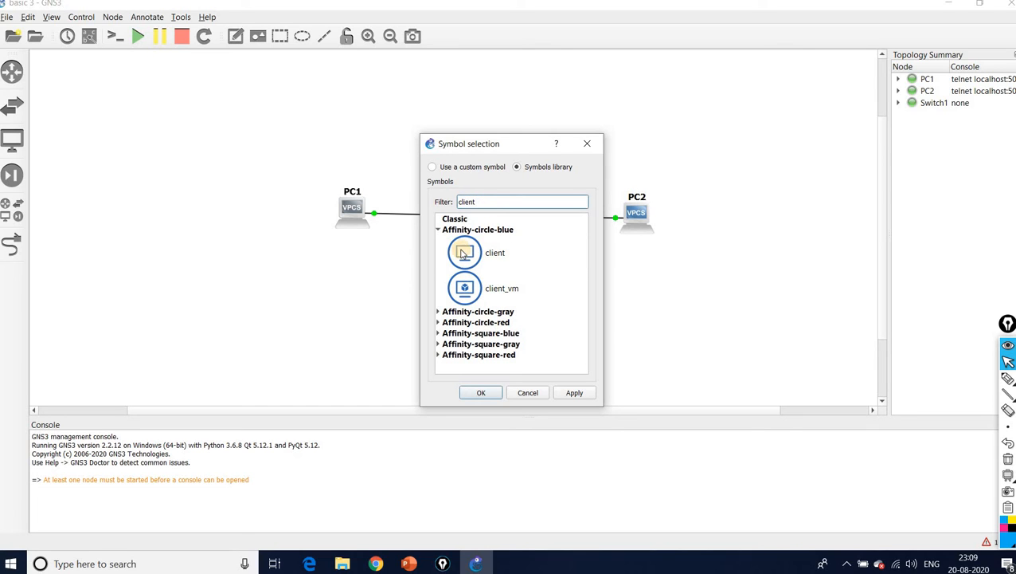
click(462, 251)
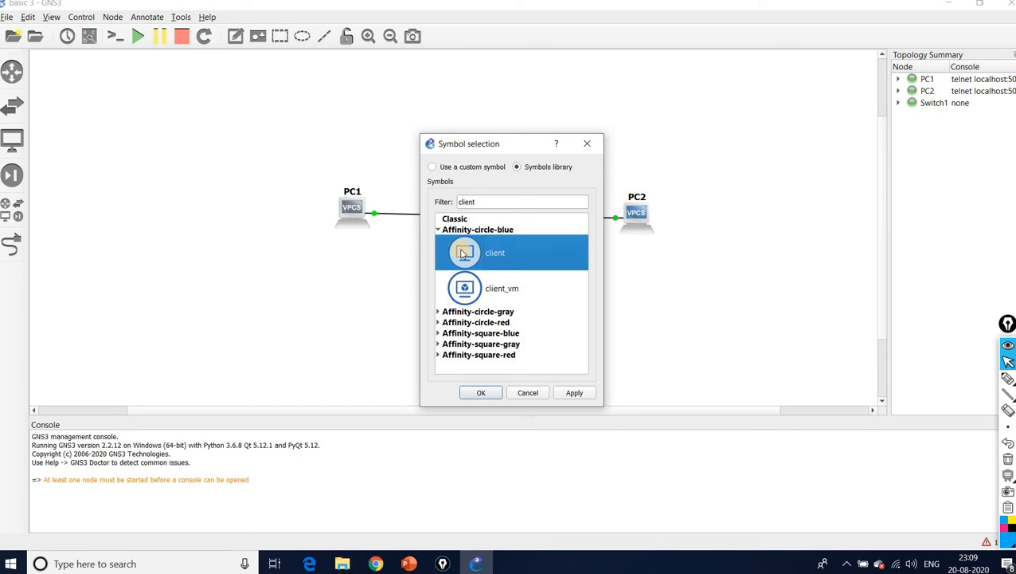
click(481, 392)
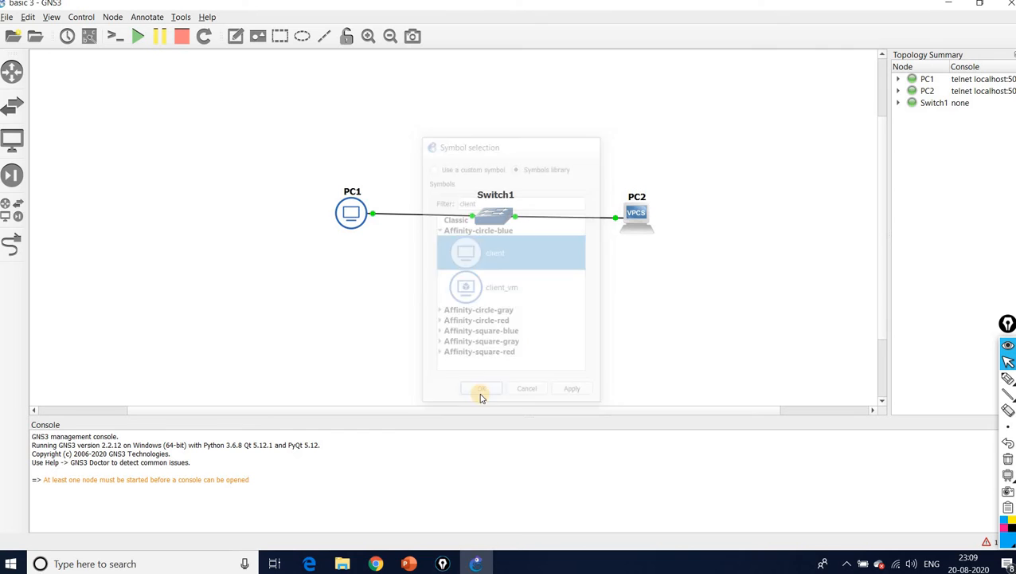
- Change PC2's symbol to client from the Affinity-circle-blue set
right_click(638, 216)
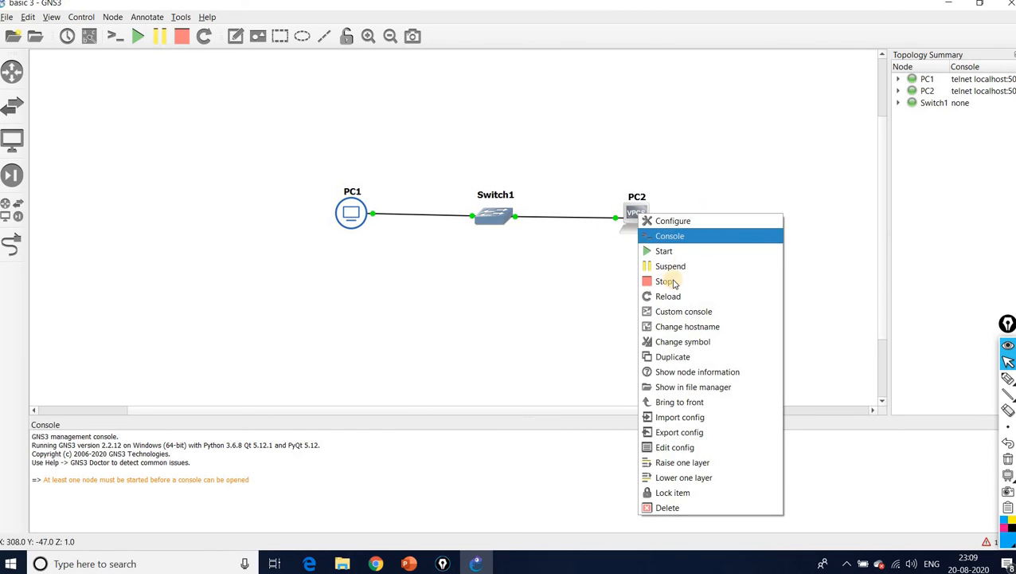
click(675, 341)
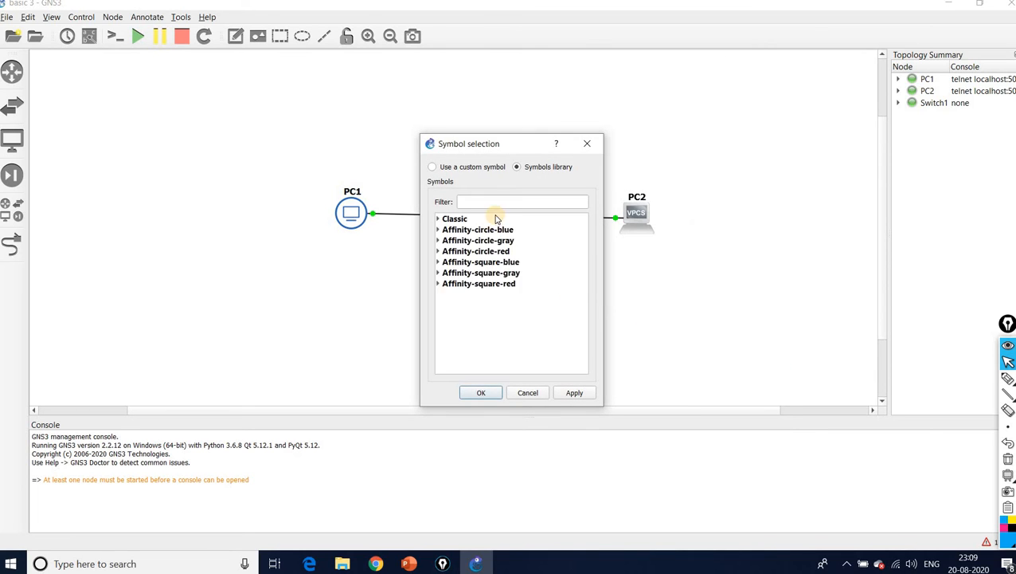
click(438, 229)
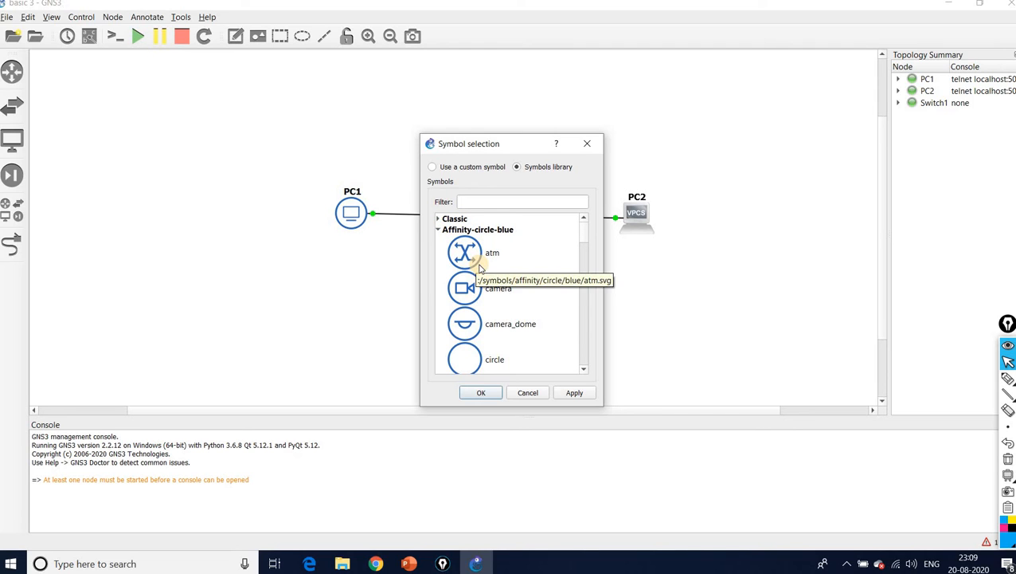
scroll(478, 271, down, 1)
click(470, 338)
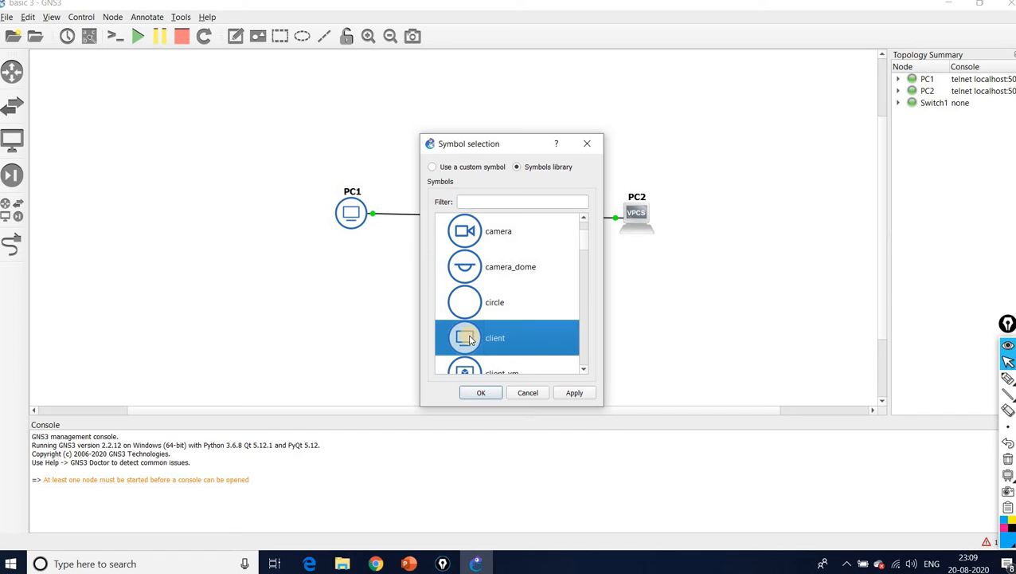
click(482, 392)
- Change Switch1's symbol to switch from the Affinity-circle-blue set, filtering the library by "switch"
drag(496, 223, 498, 223)
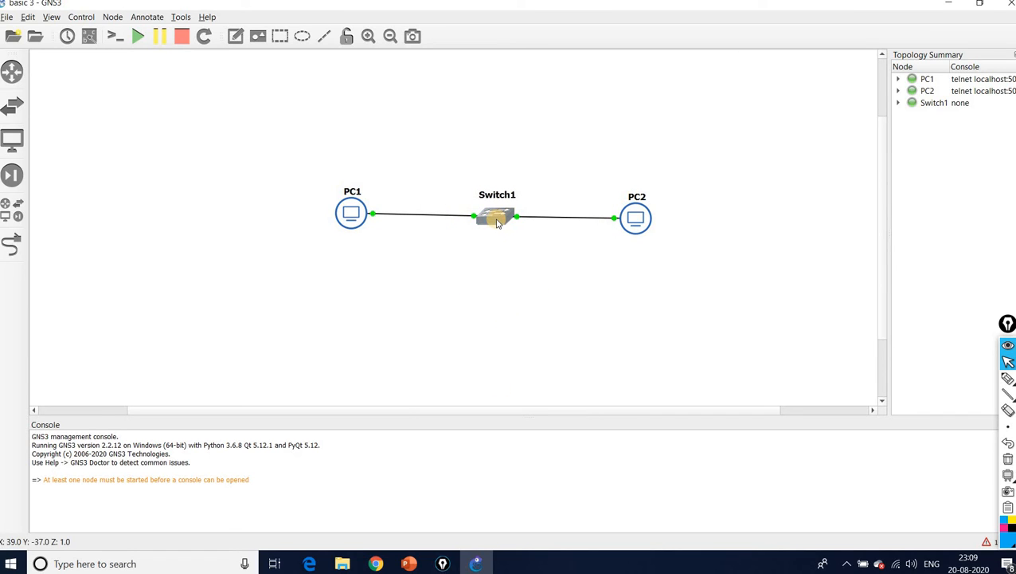
right_click(497, 222)
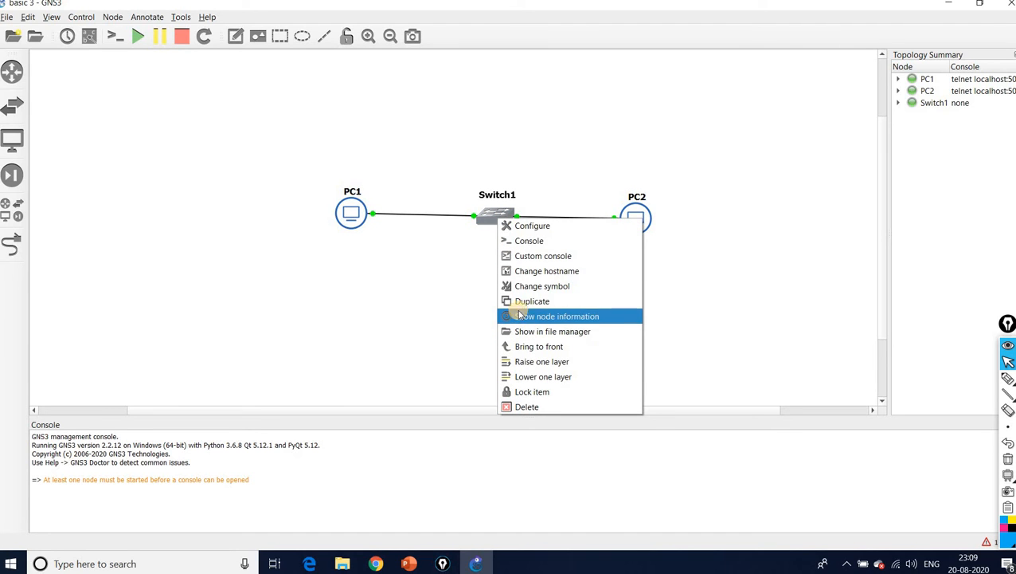
click(533, 288)
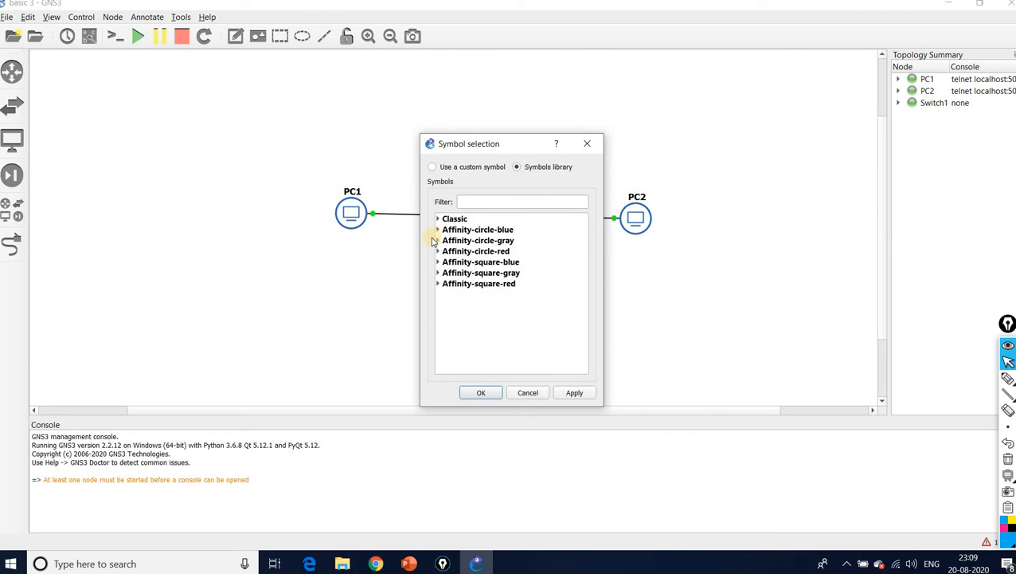
click(439, 230)
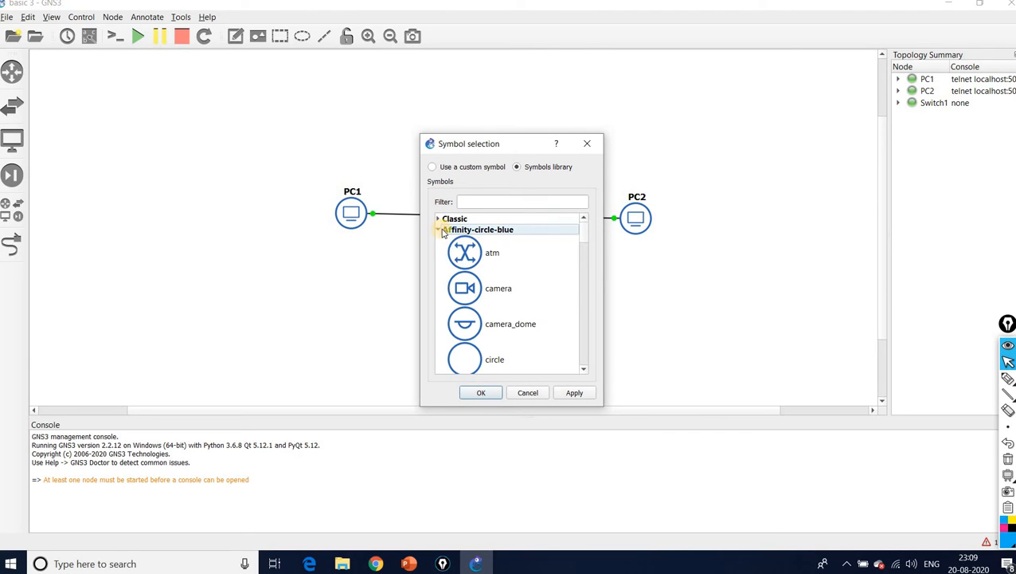
click(477, 200)
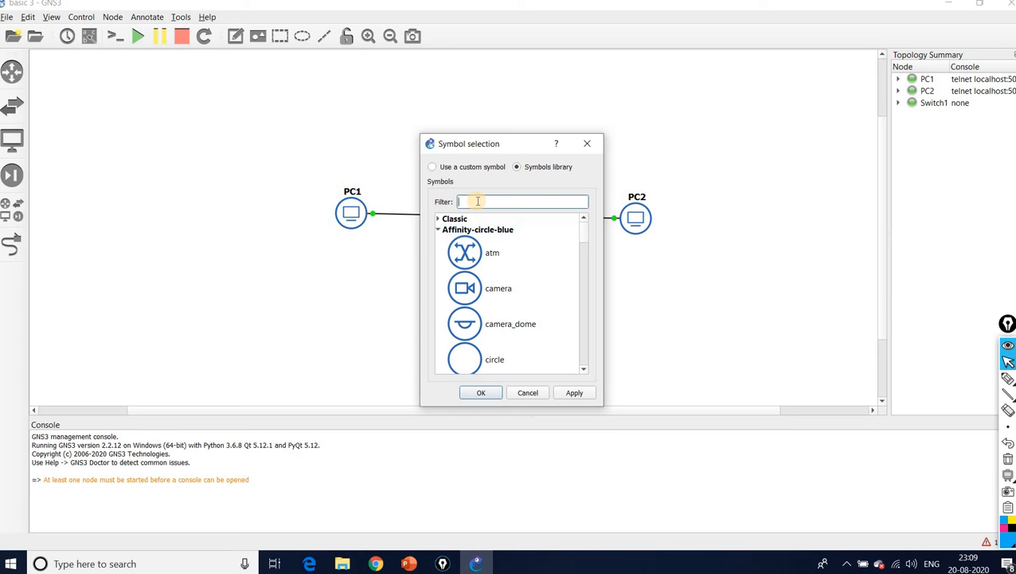
text(switch)
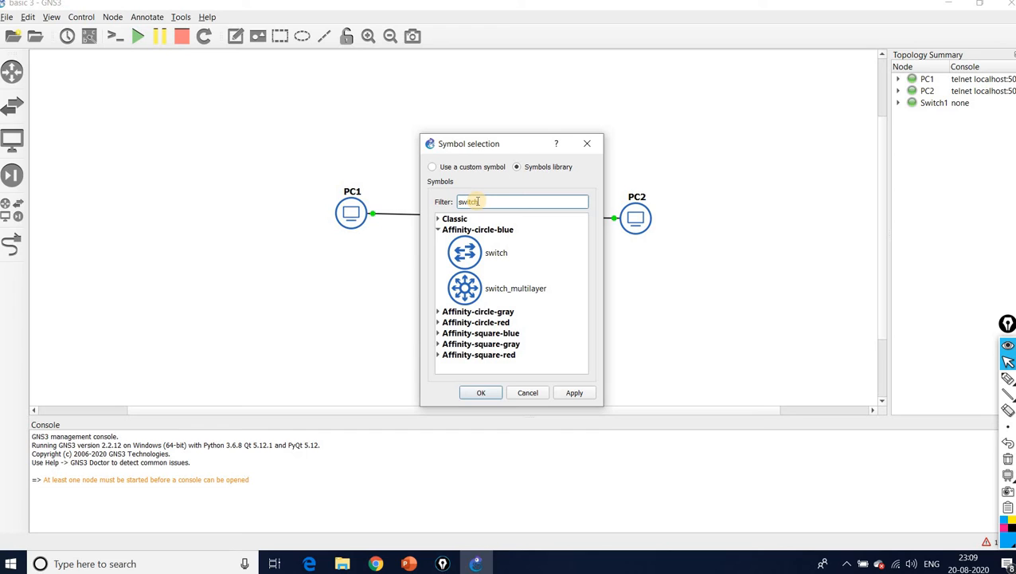
click(470, 264)
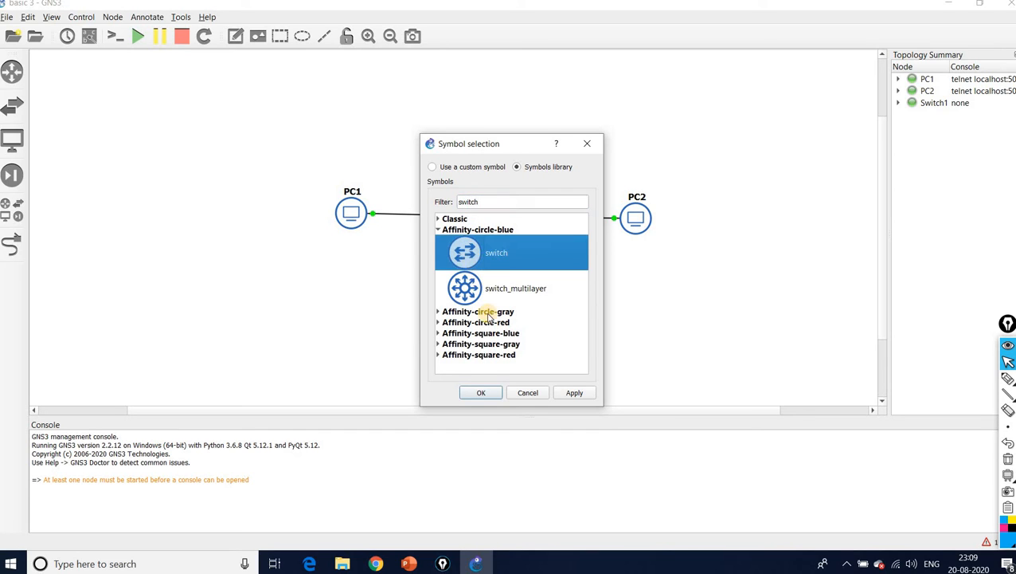
click(479, 394)
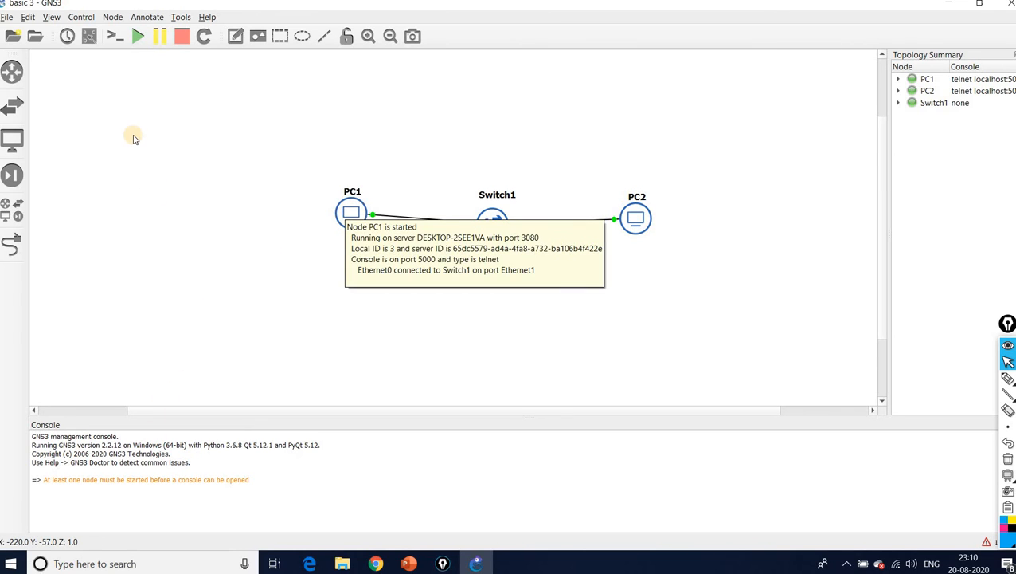
- Enable snap to grid and show the grid in the workspace
click(49, 17)
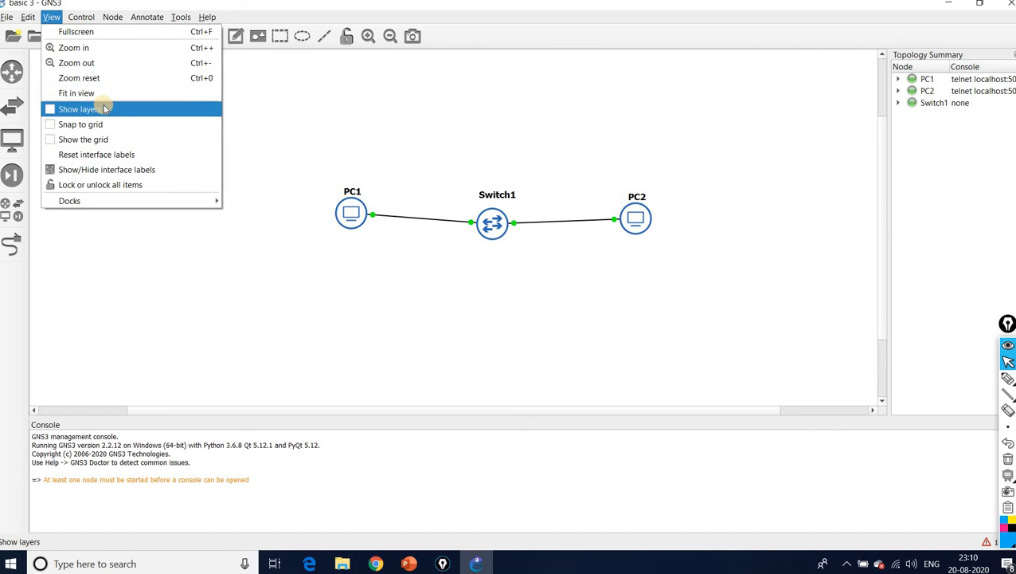
click(53, 124)
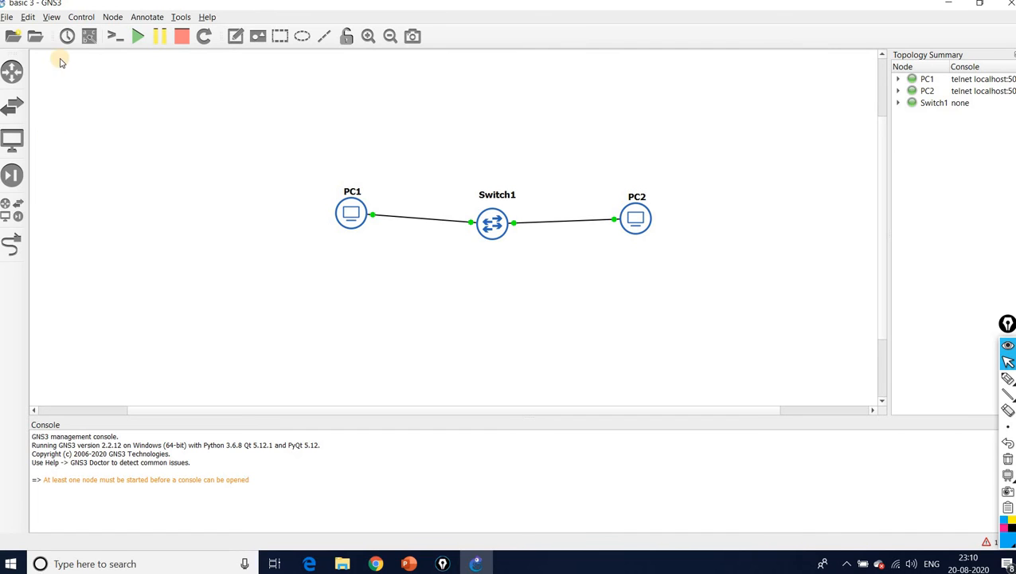
click(55, 18)
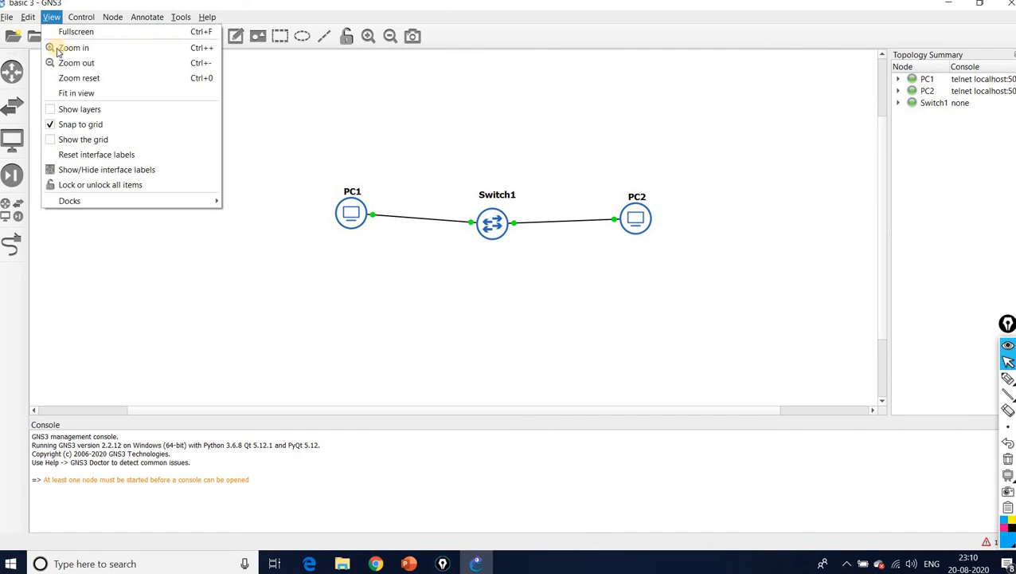
click(55, 140)
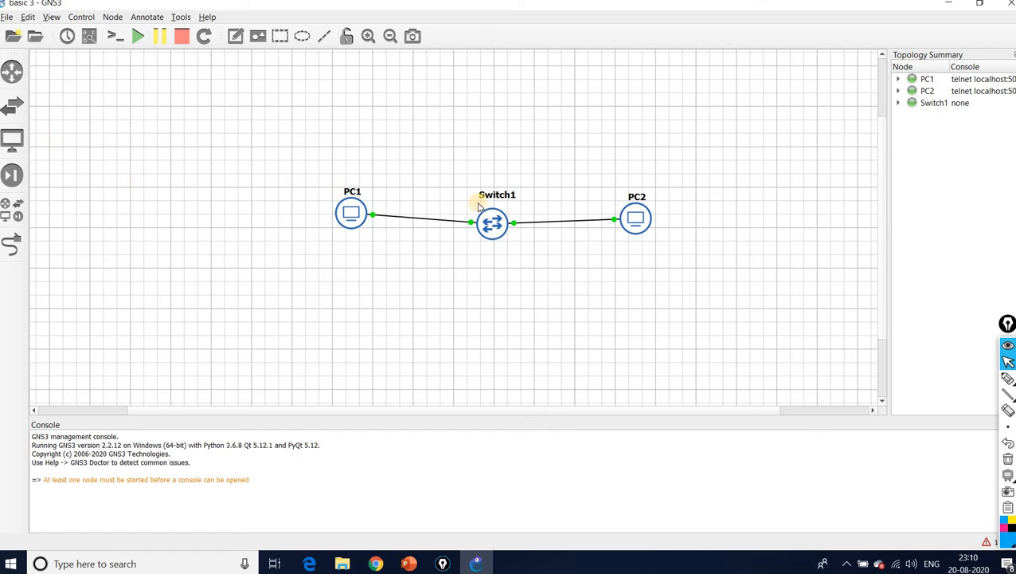
- Move Switch1 up along the grid so it sits slightly higher than PC1 and PC2
drag(493, 228, 489, 209)
key(ctrl+z)
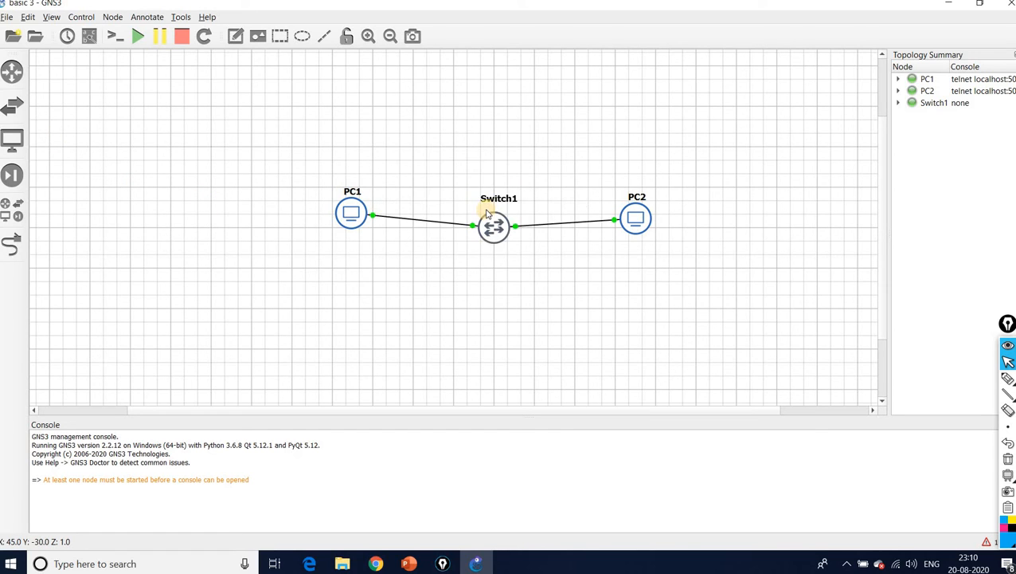
key(ctrl+y)
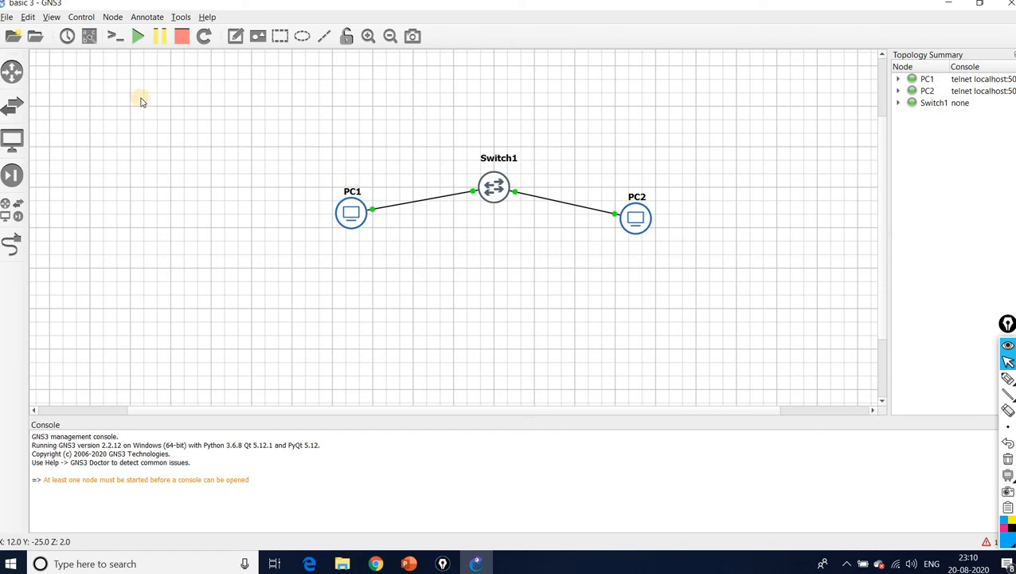
- Hide the grid in the workspace
click(51, 16)
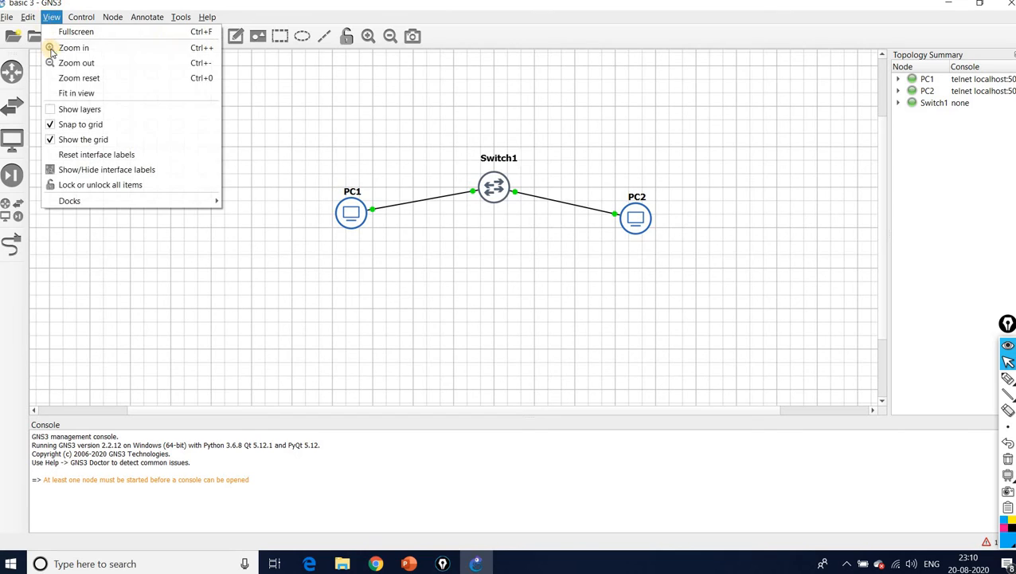
click(79, 139)
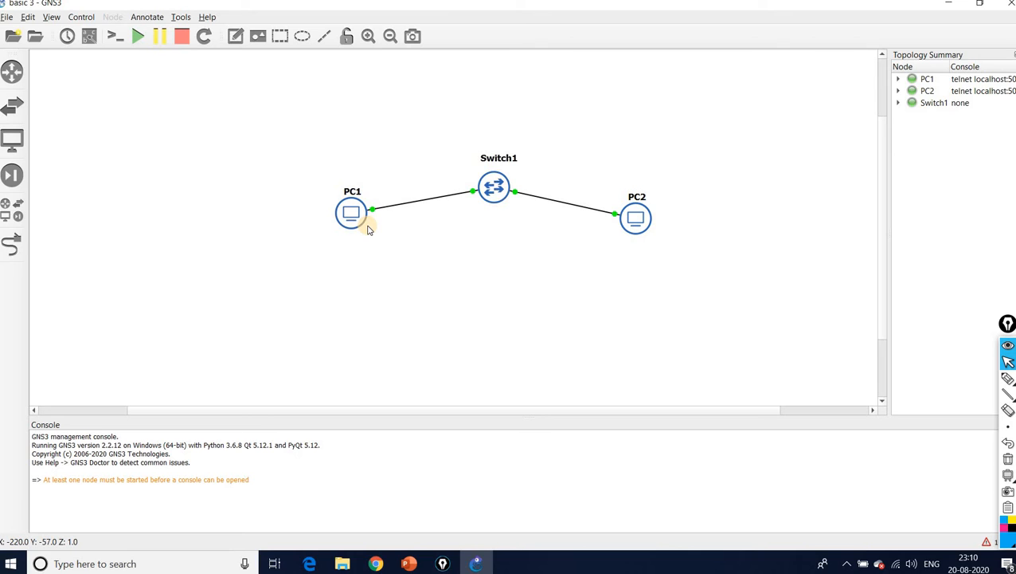
- Start PC1 and open its console
right_click(352, 215)
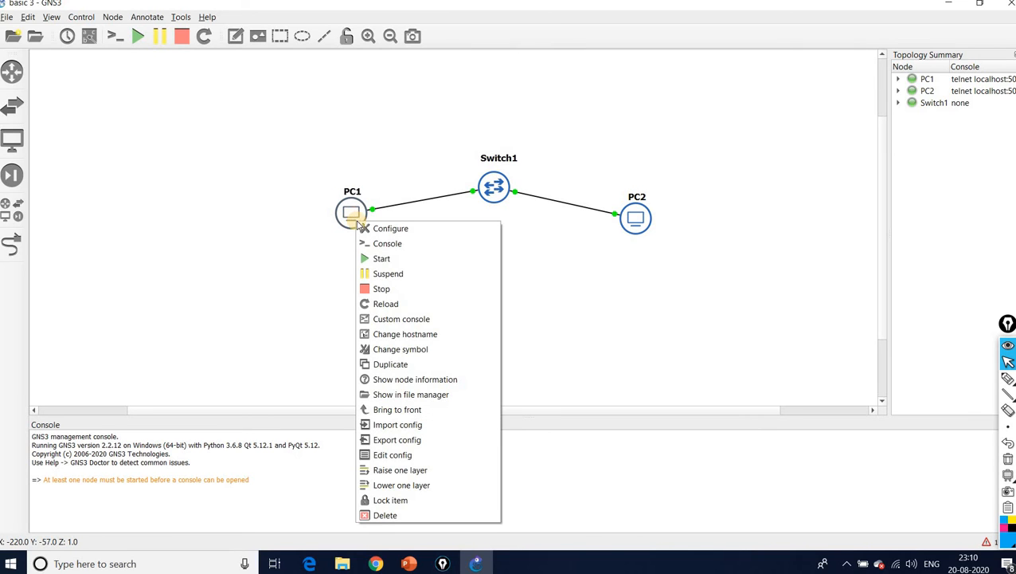
click(375, 261)
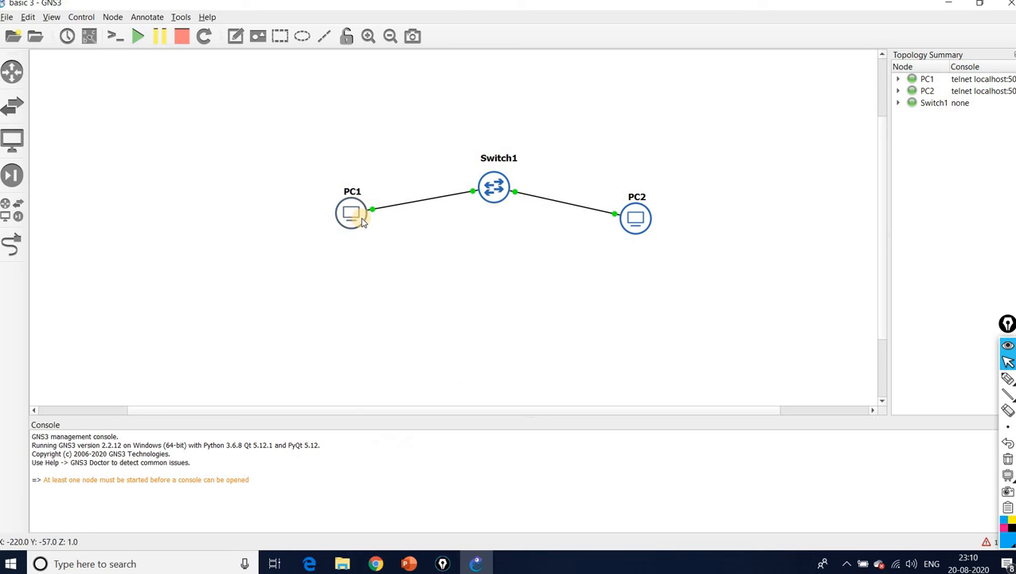
double_click(363, 222)
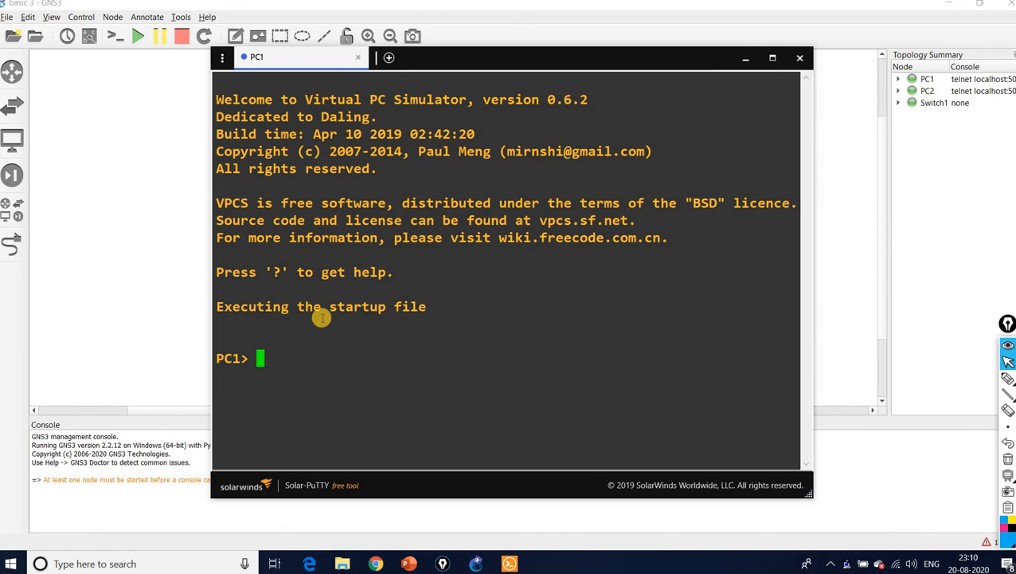
- Assign PC1 the IP address 10.1.1.1 with subnet mask 255.255.255.0
text(1)
key(BackSpace)
text(io)
key(BackSpace)
text(p 10.1.1.1)
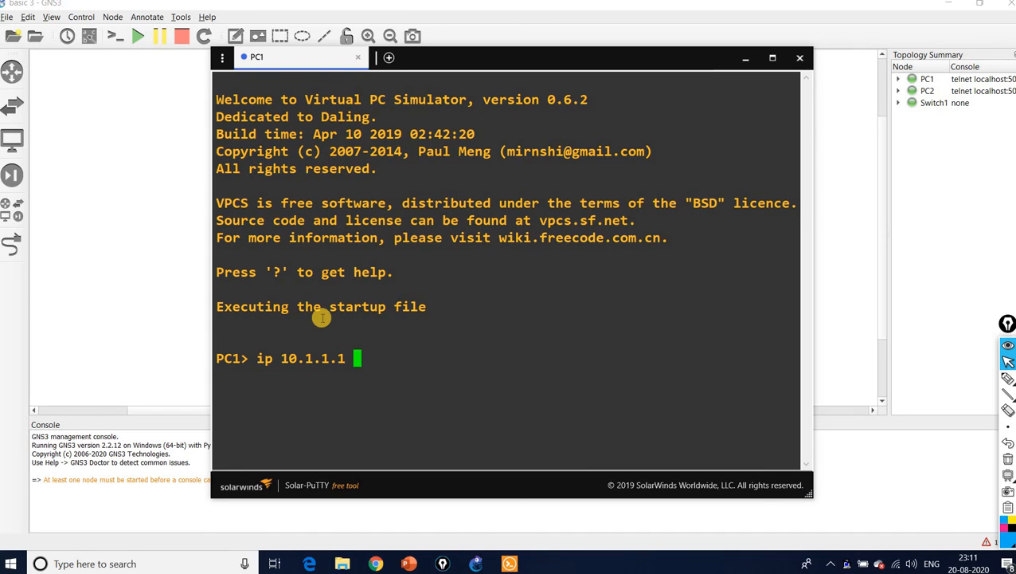
text( 255.255)
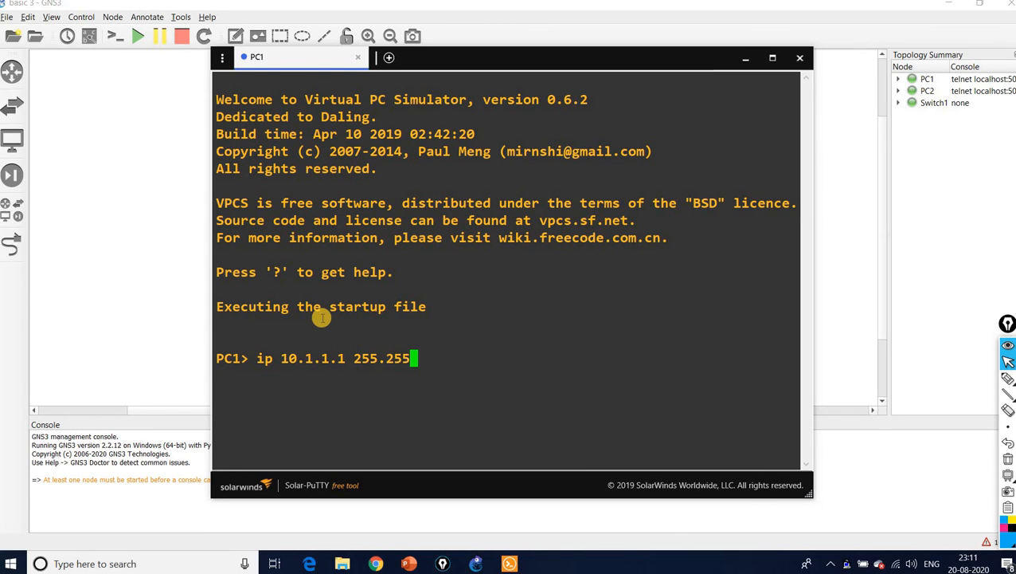
text(.255.0)
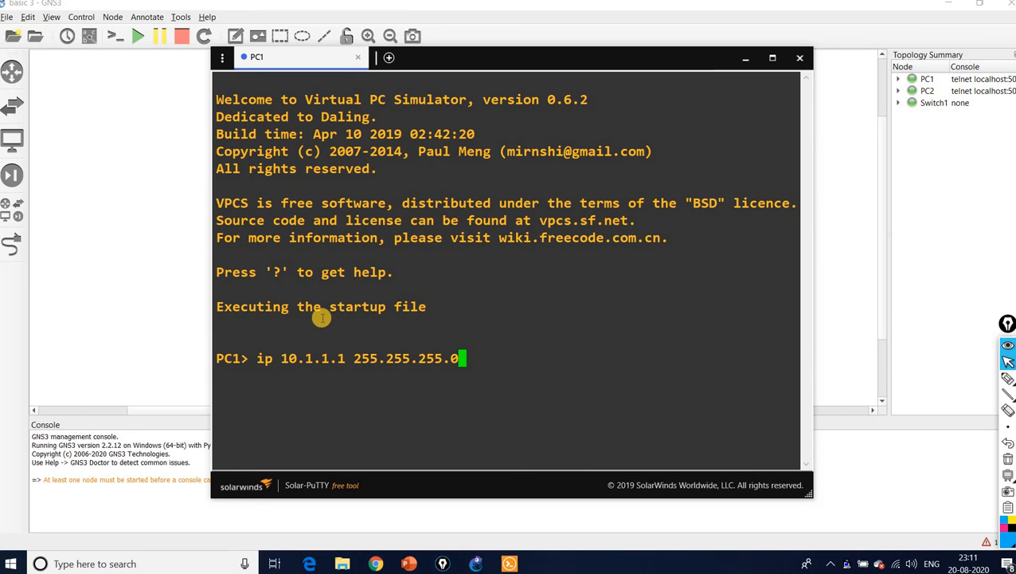
key(Return)
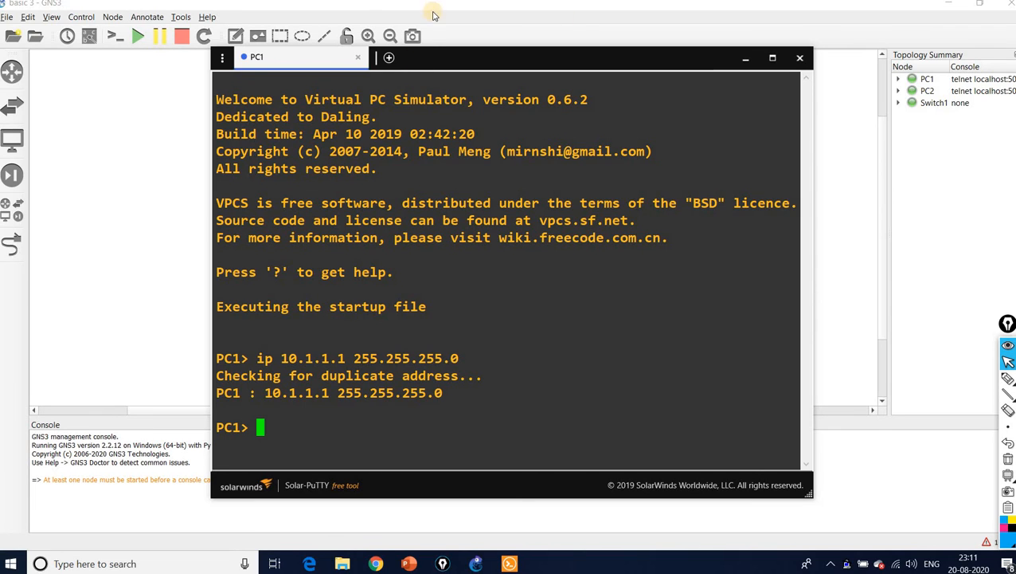
- Open PC2's console and assign it the IP address 10.1.1.2 with subnet mask 255.255.255.0
click(745, 58)
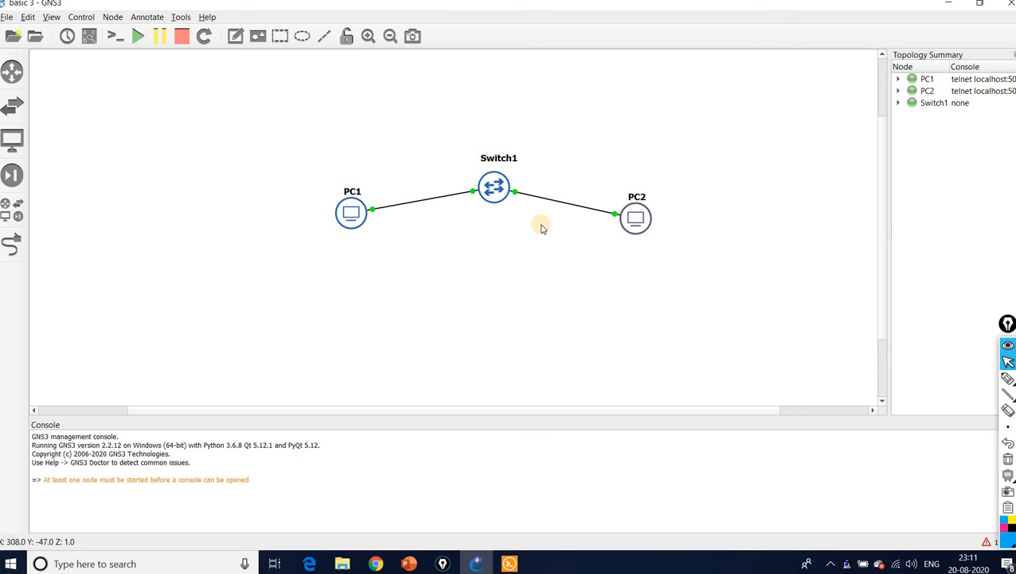
key(alt+Tab)
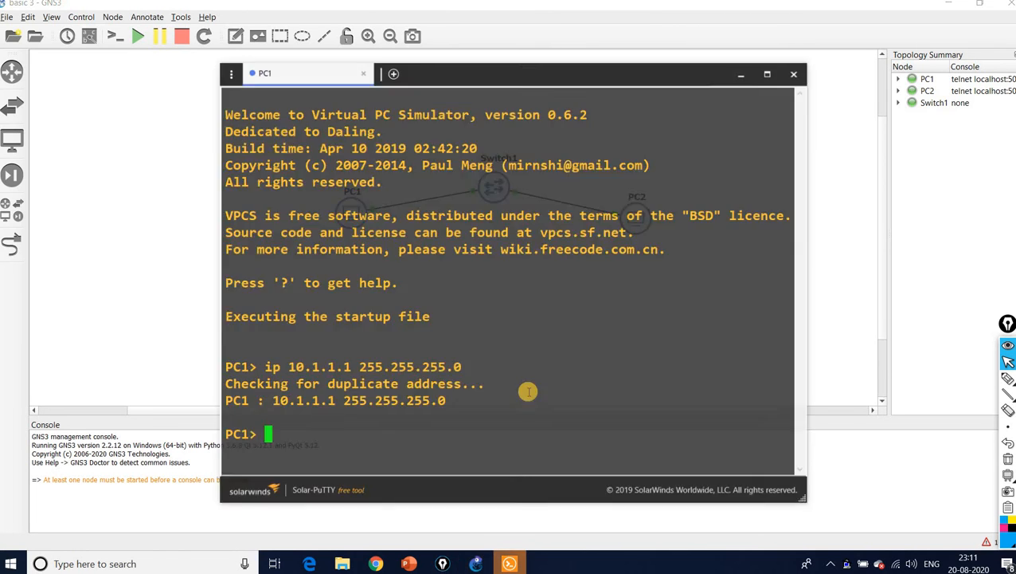
key(alt+Tab)
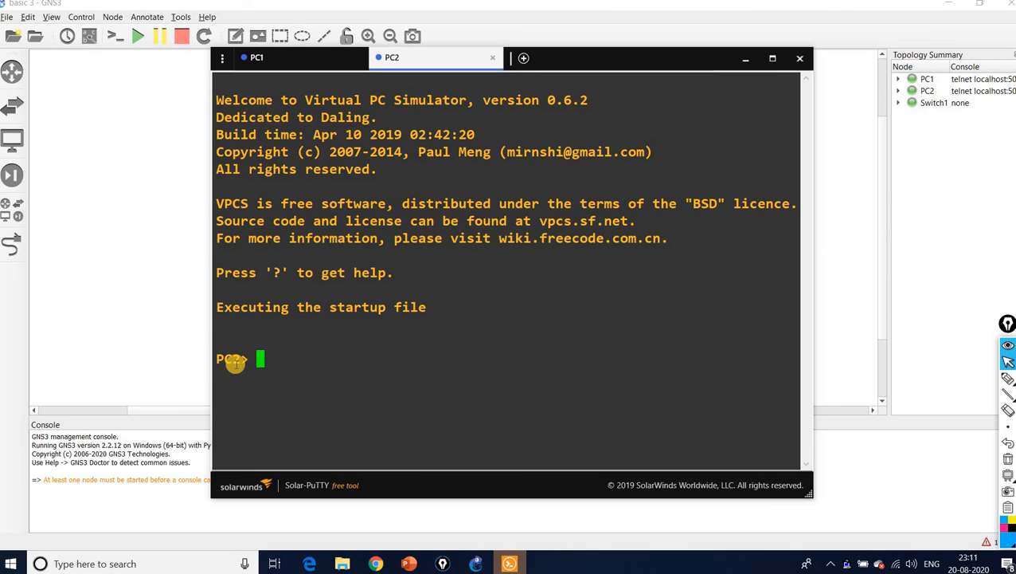
text(ip )
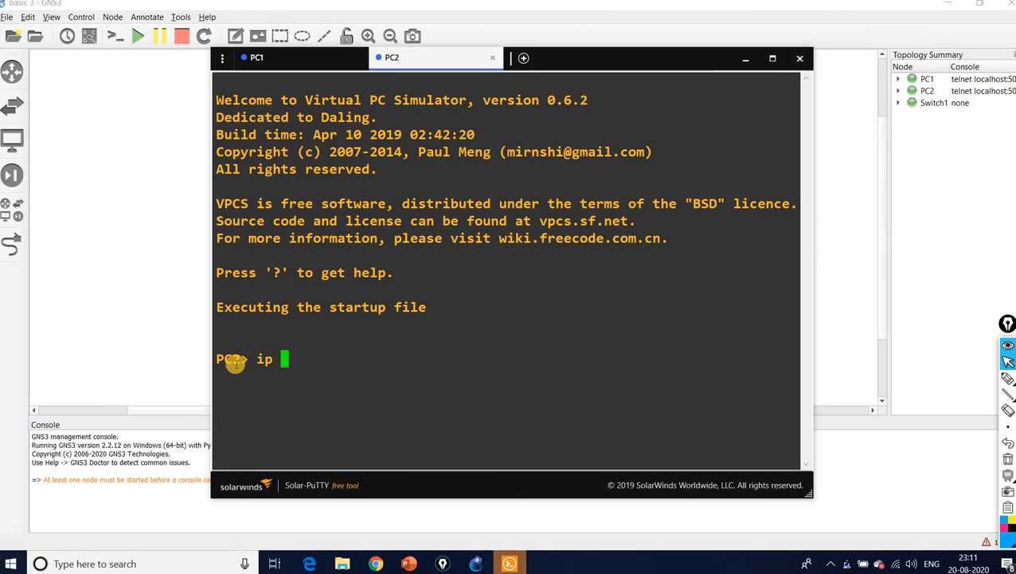
text(10)
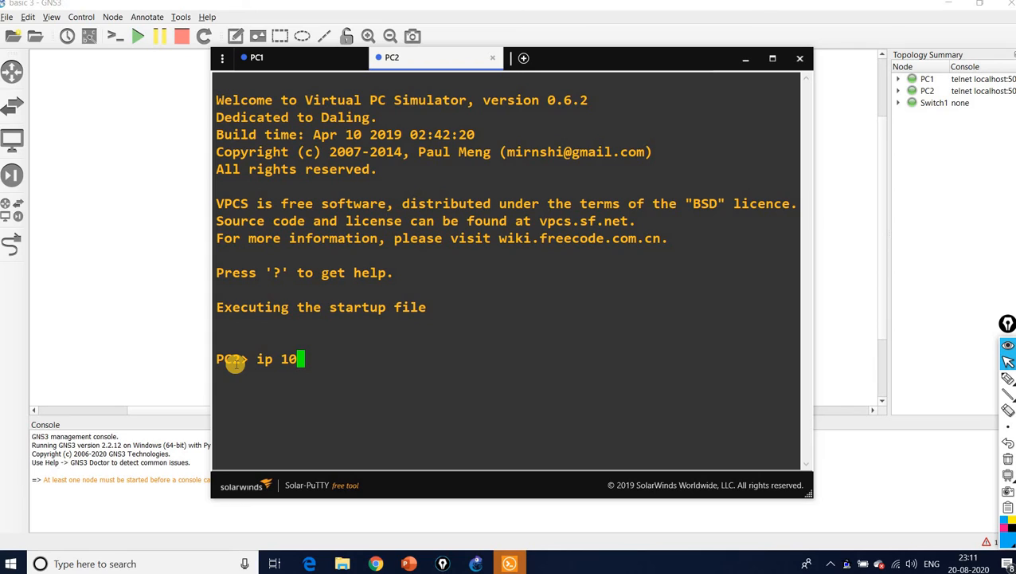
text(.1.1.2)
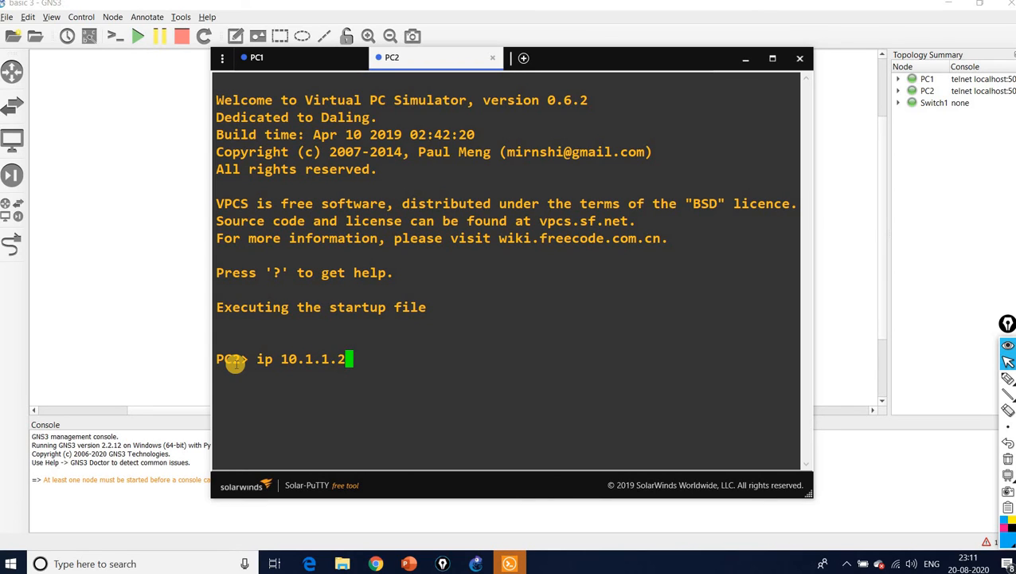
text( 255.255.)
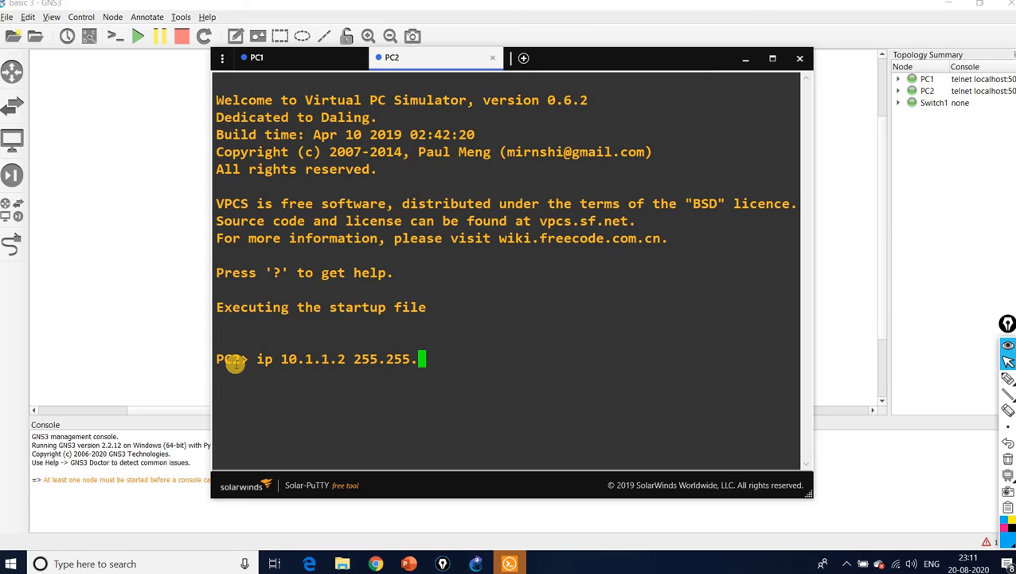
text(255.0)
key(Return)
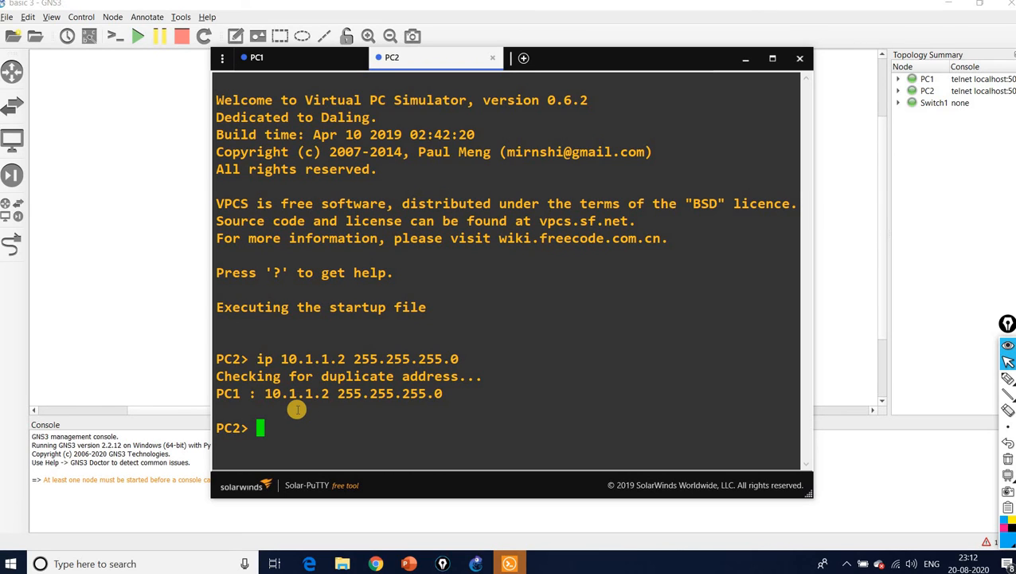
- Try to assign PC2 the address 10.1.1.1 with mask 255.255.255.0, and compare it with PC1's configuration
text(ip 10.1.1.1 255.2)
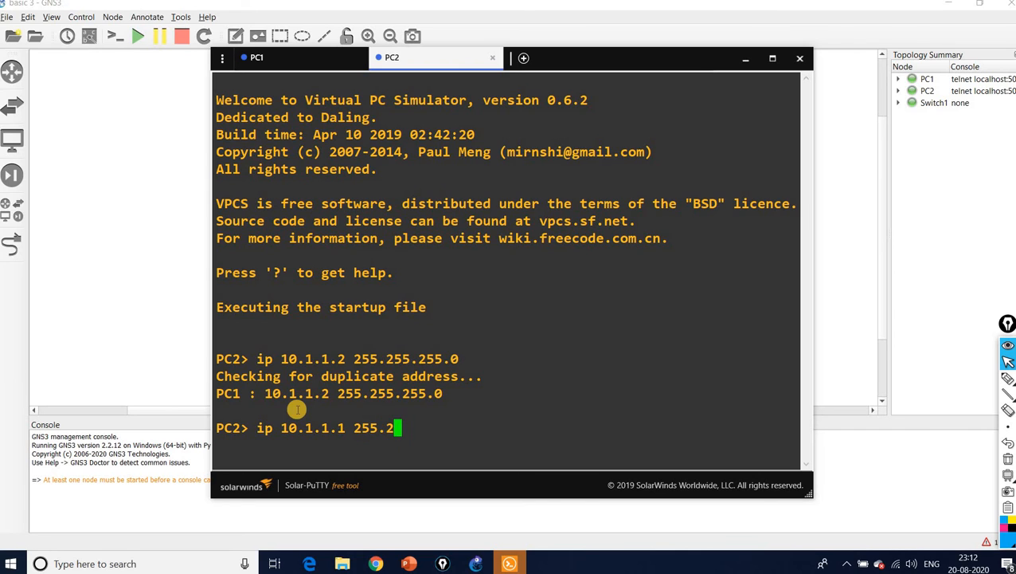
text(55.255.0)
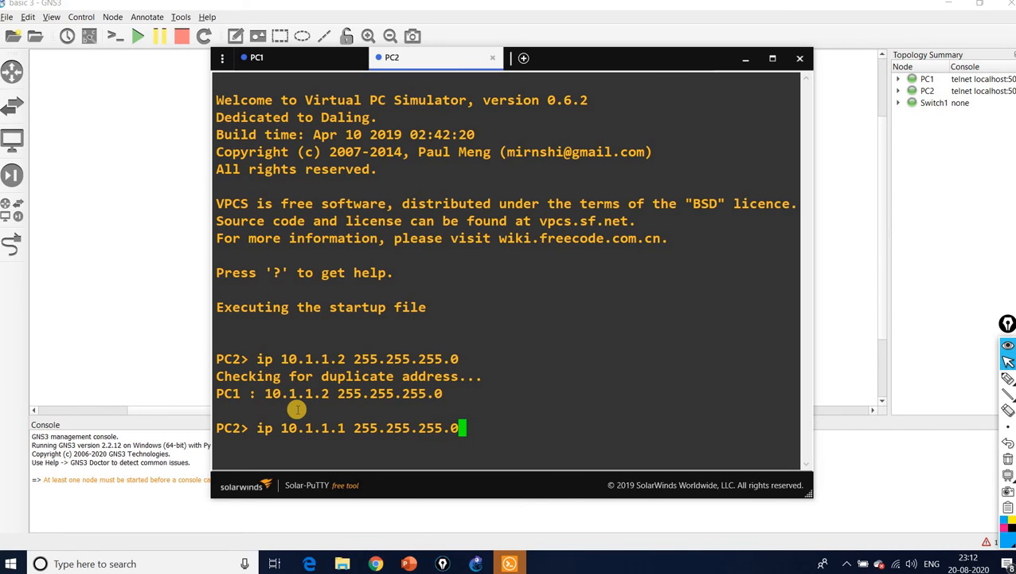
key(Return)
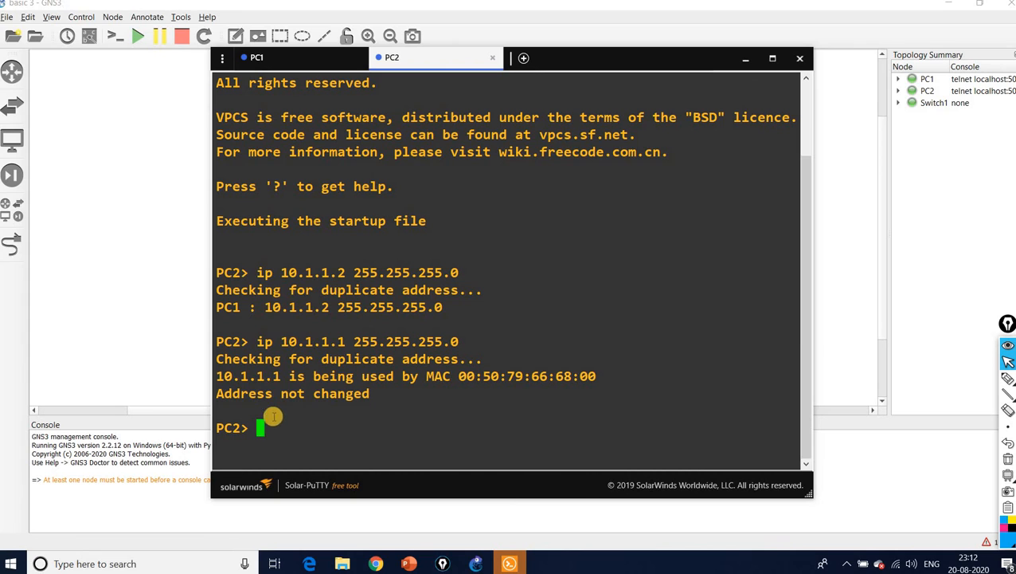
click(293, 64)
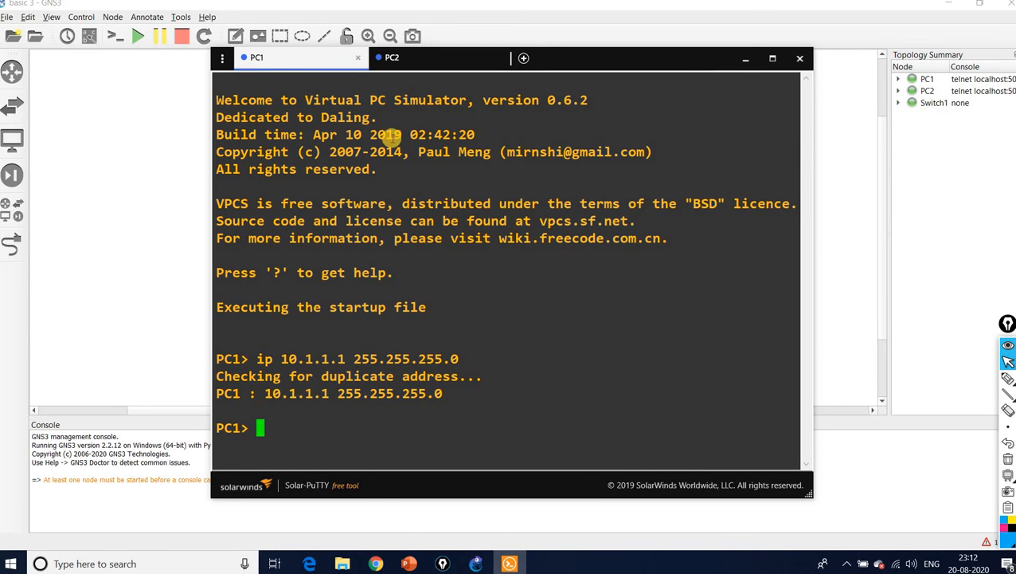
- Reapply the IP address 10.1.1.2 with subnet mask 255.255.255.0 on PC2
click(442, 61)
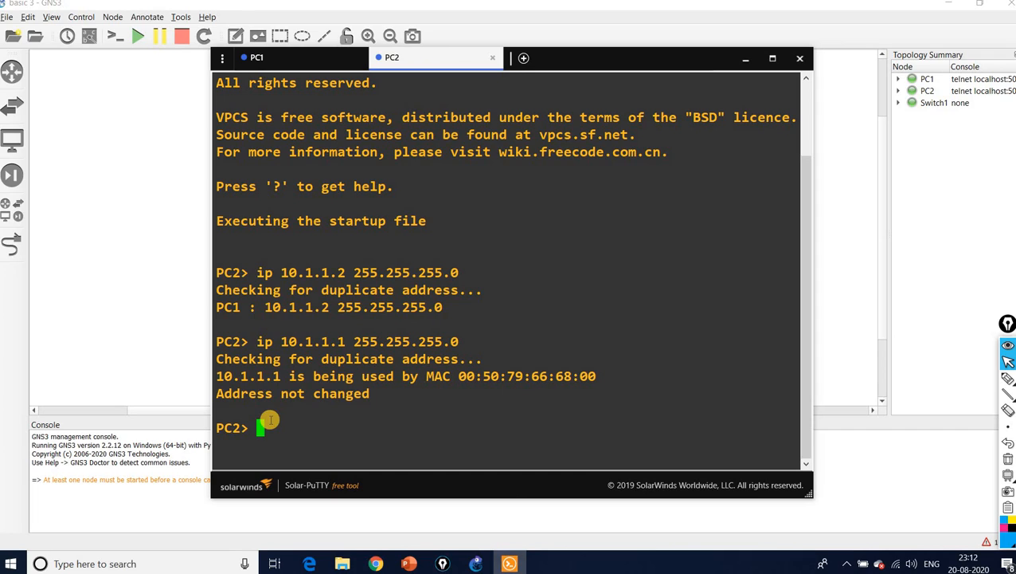
text(ip 10.1.1.)
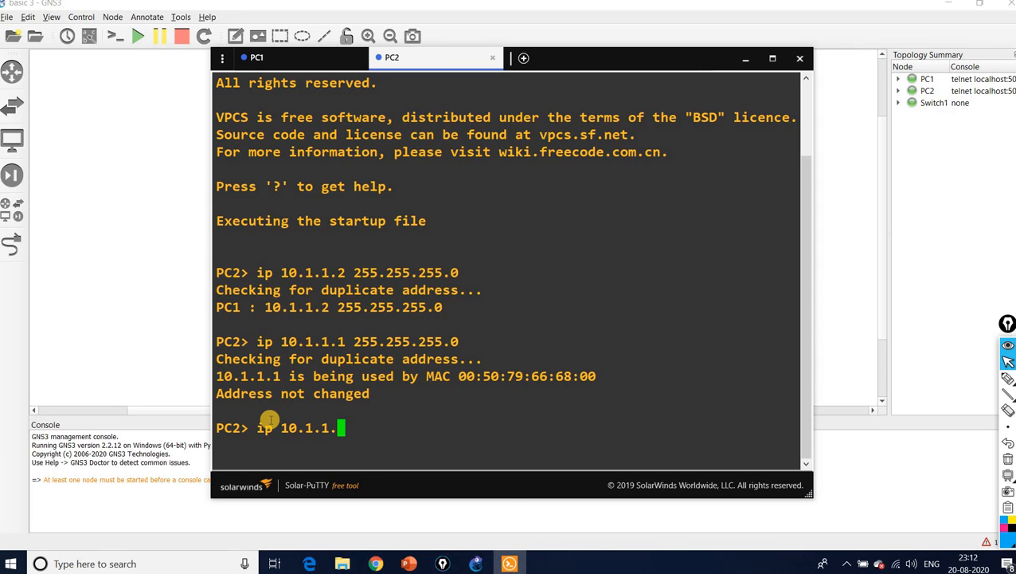
text(2 255.255.)
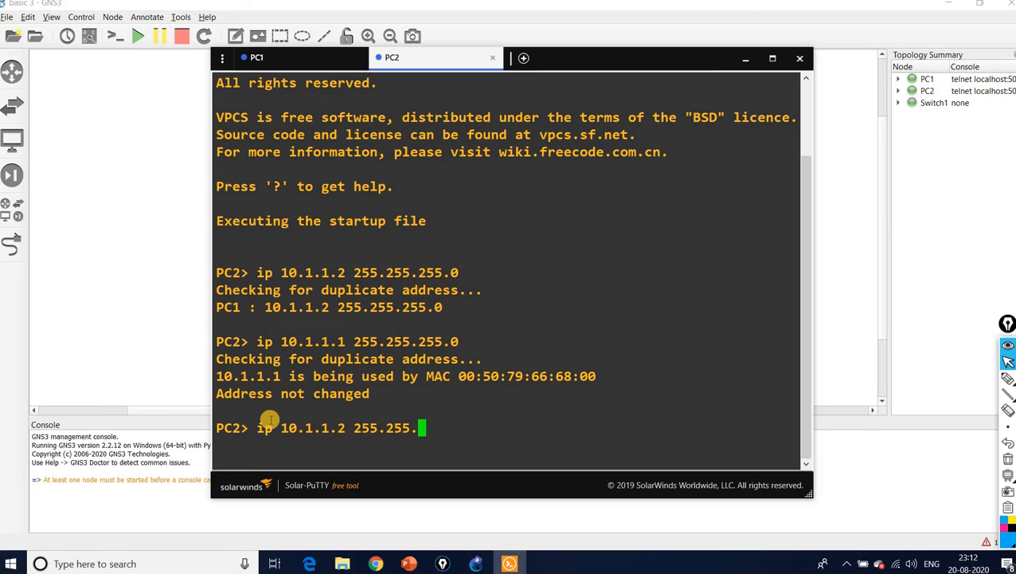
text(255.0)
key(Return)
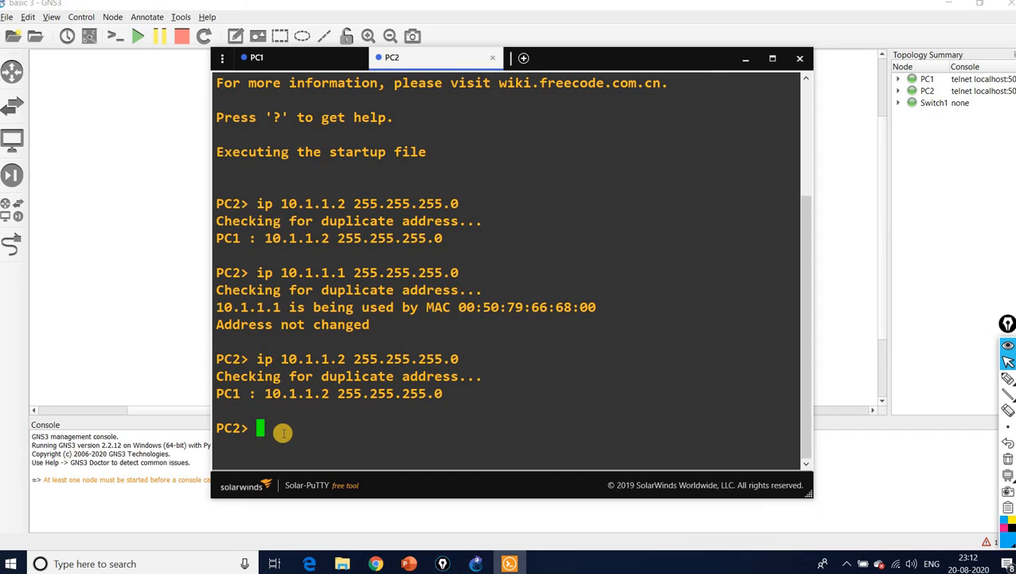
- Test connectivity in both directions by pinging 10.1.1.1 from PC2 and 10.1.1.2 from PC1
text(ping 10.1.)
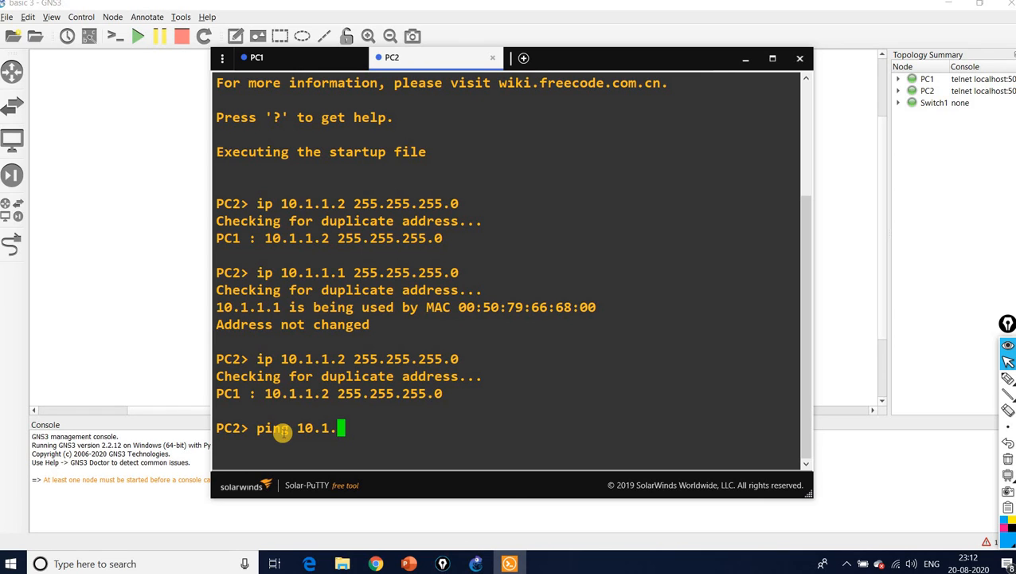
text(1.1)
key(Return)
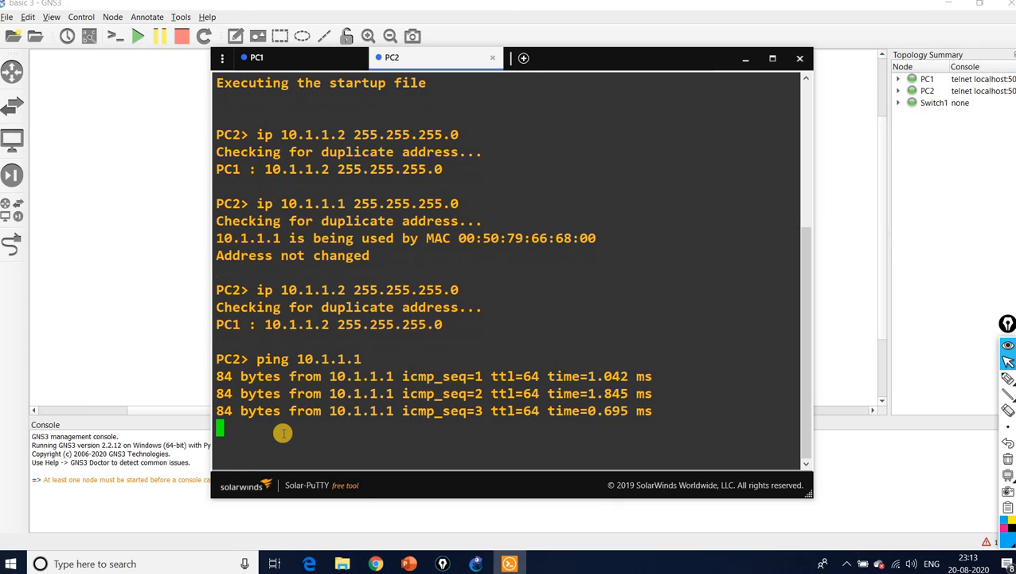
click(256, 58)
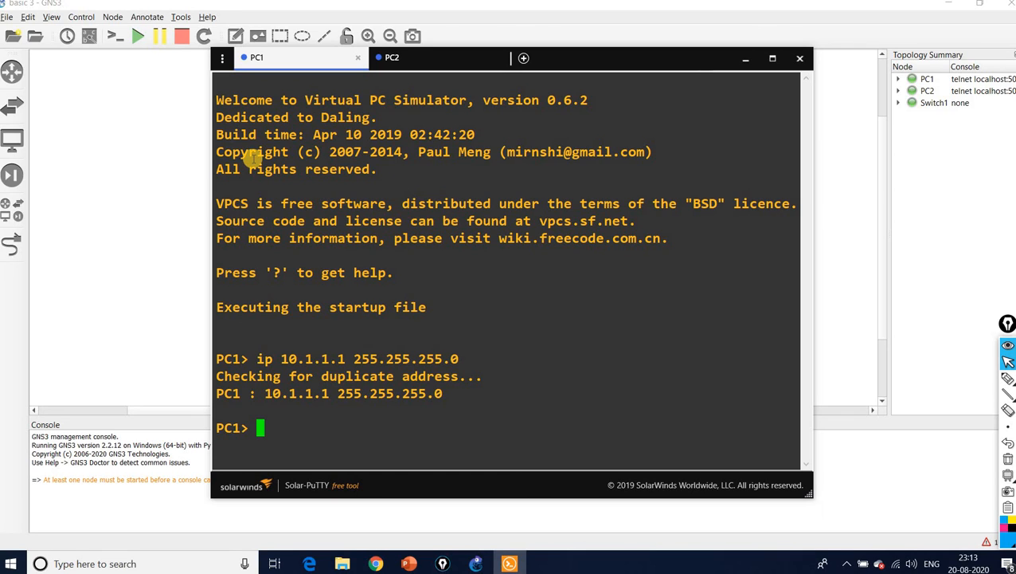
text(ping 10)
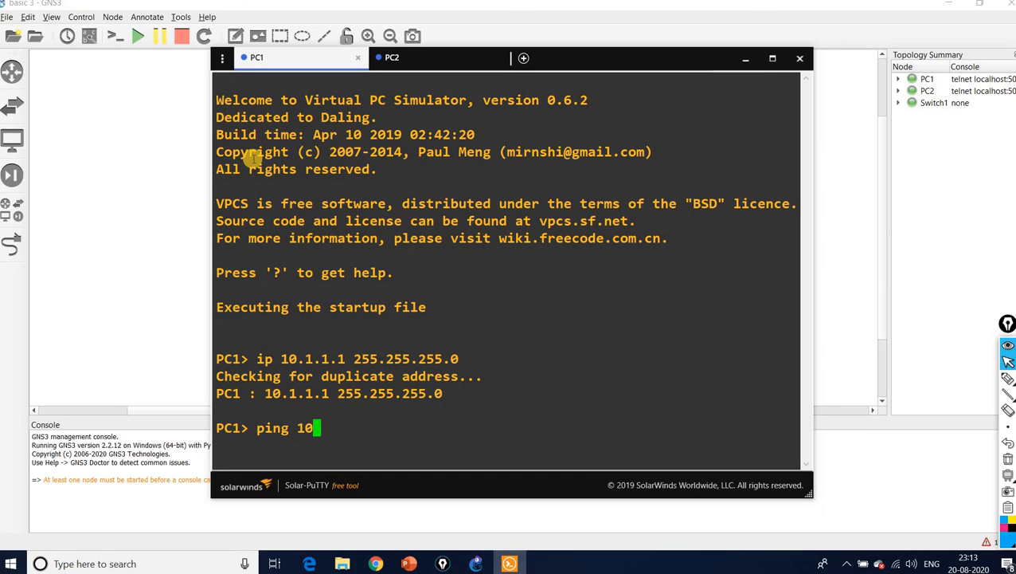
text(.1.1.2)
key(Return)
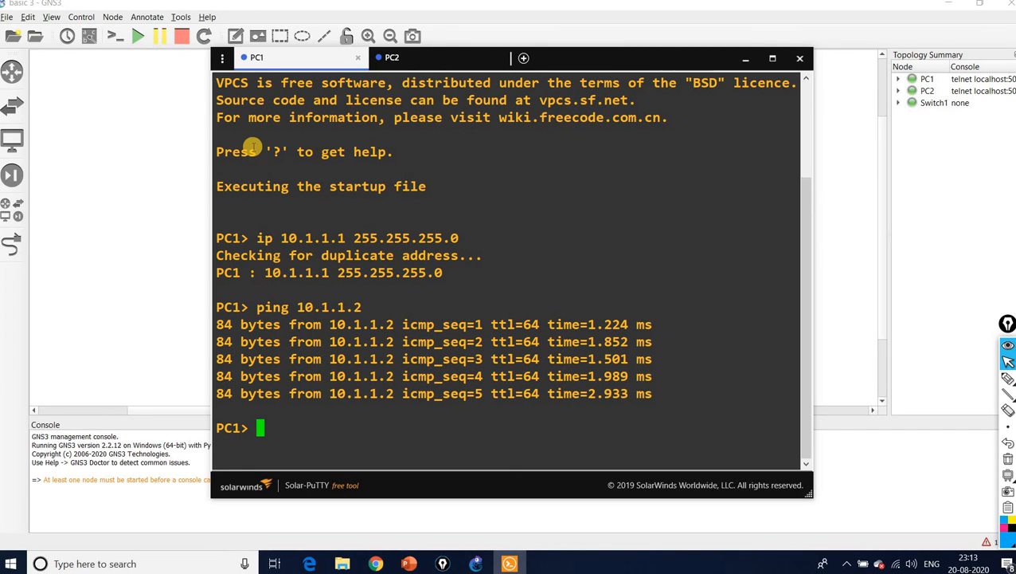
- Save the startup configuration on PC1 and on PC2, and close both console sessions
text(save)
key(Return)
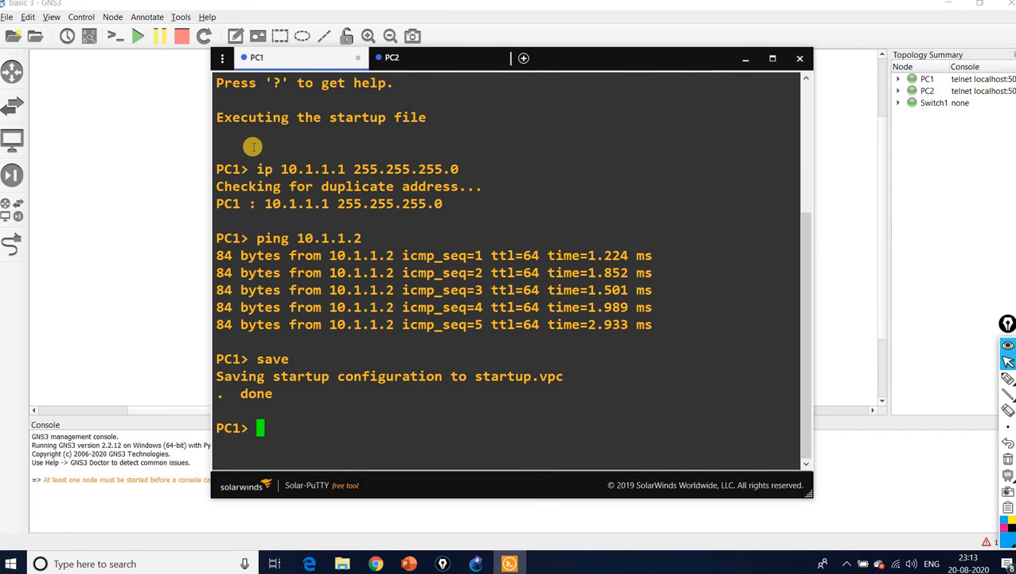
click(402, 59)
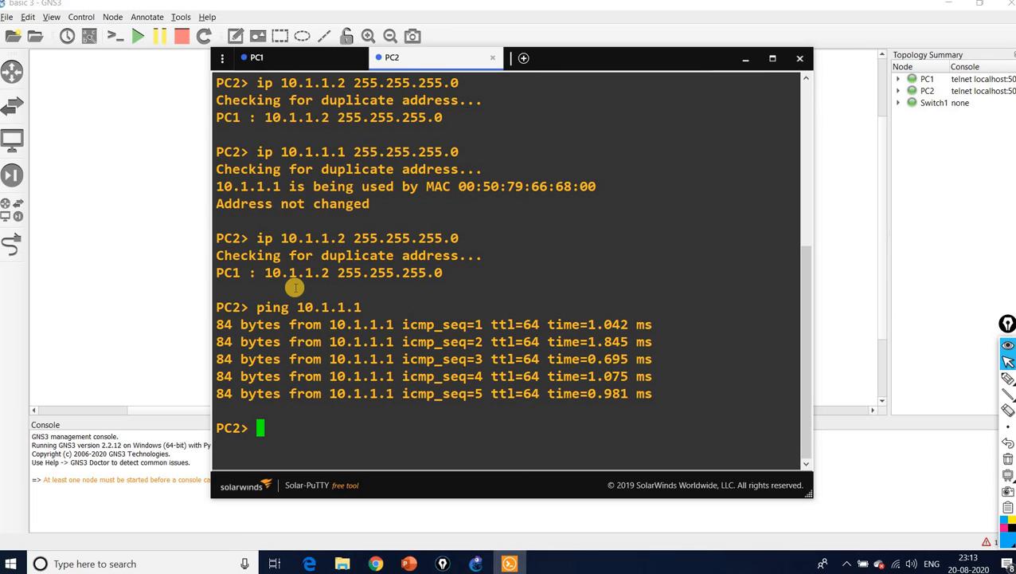
text(save)
key(Return)
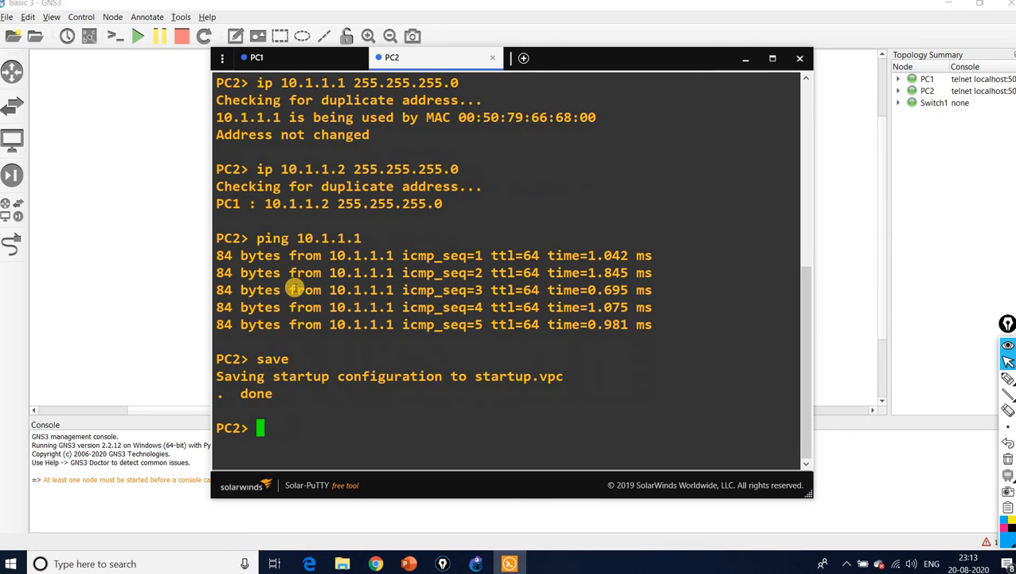
click(492, 59)
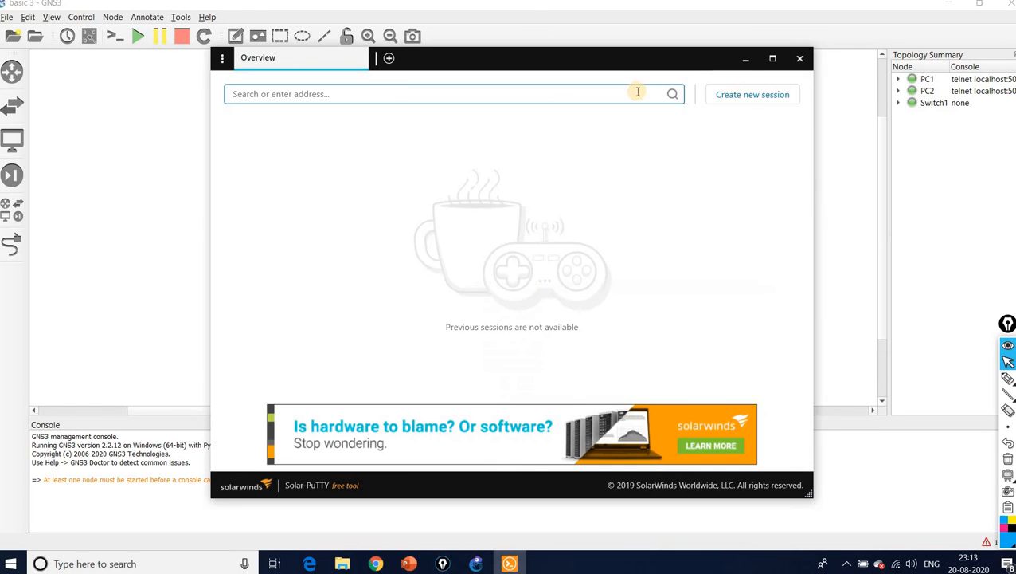
click(798, 59)
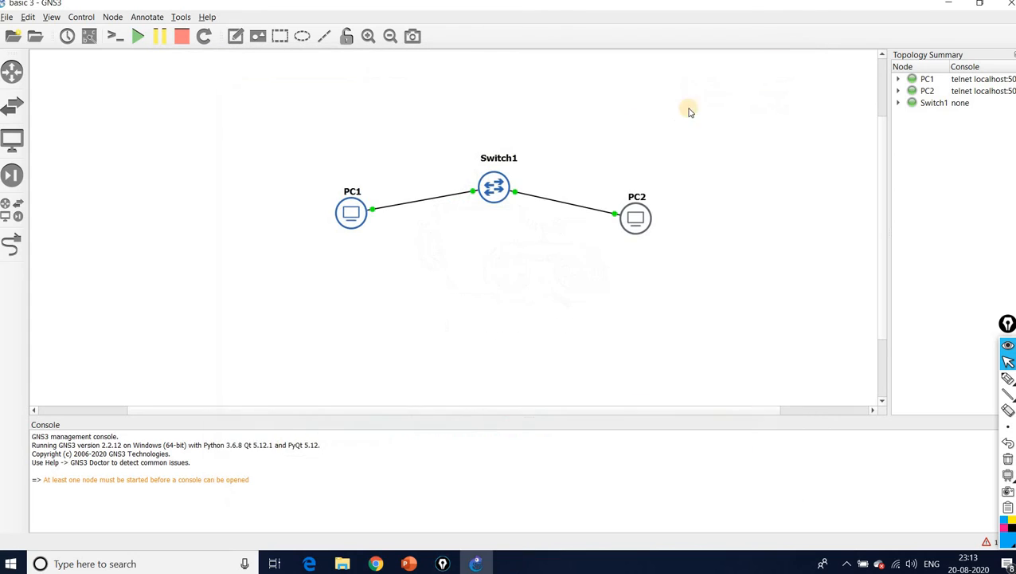
click(6, 19)
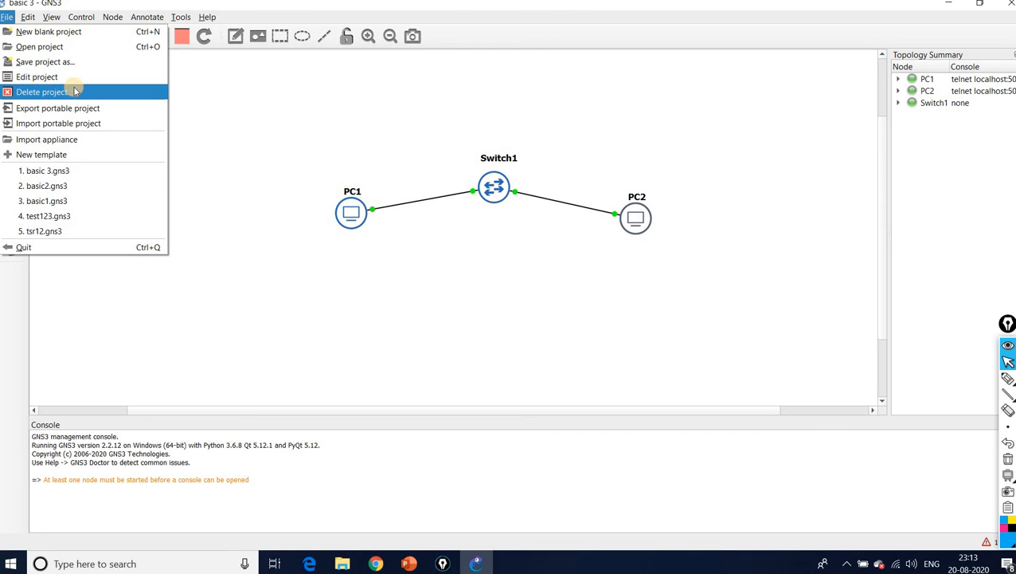
click(44, 32)
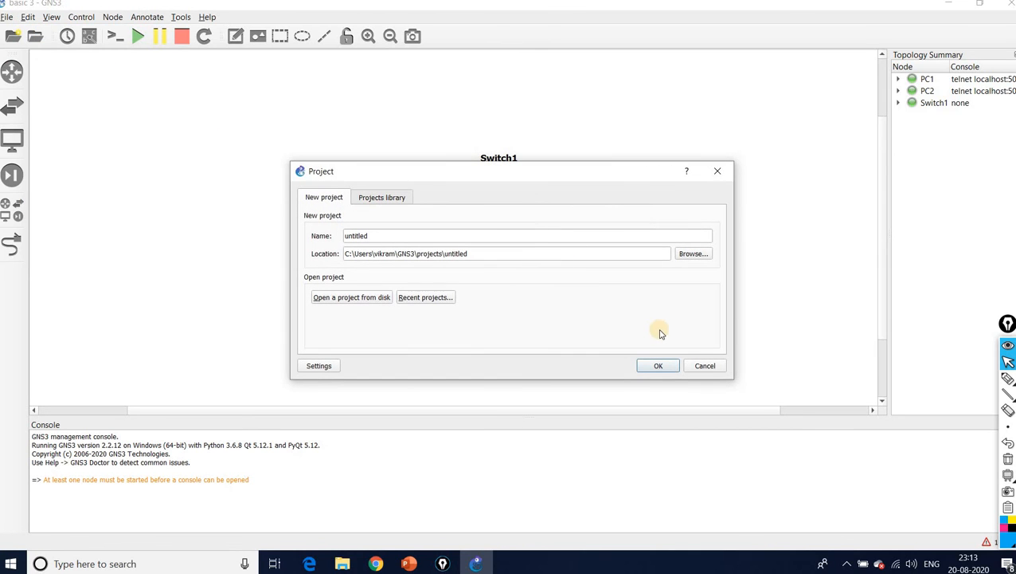
click(717, 367)
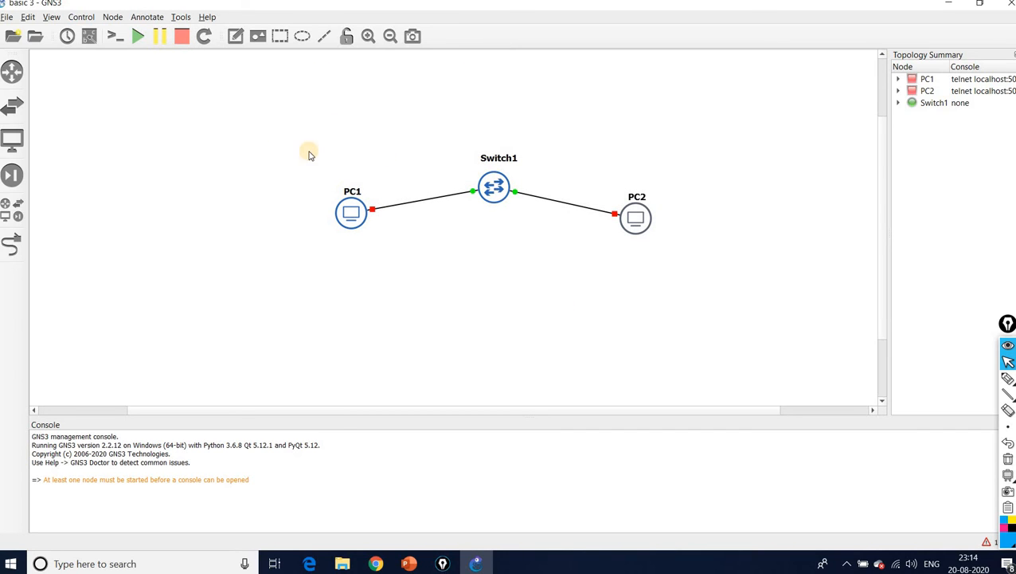
- Try to create a new blank project named "basic 3"
click(6, 18)
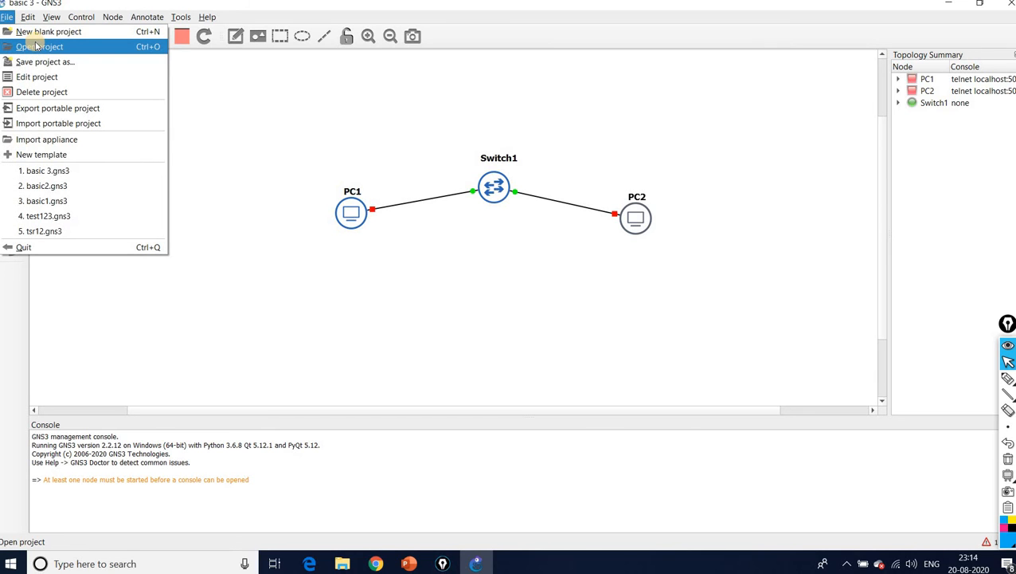
click(36, 32)
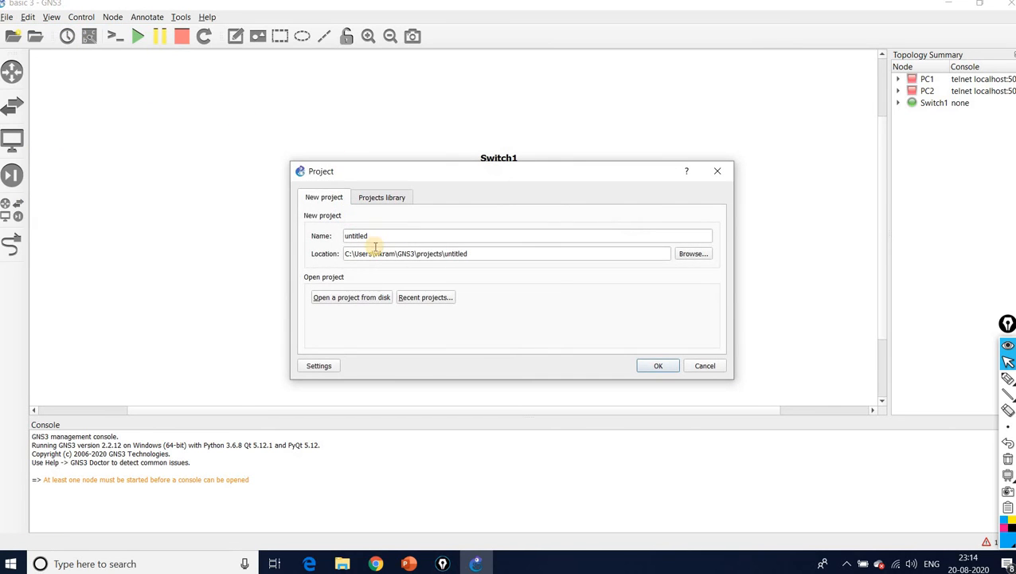
drag(371, 236, 288, 223)
text(ba)
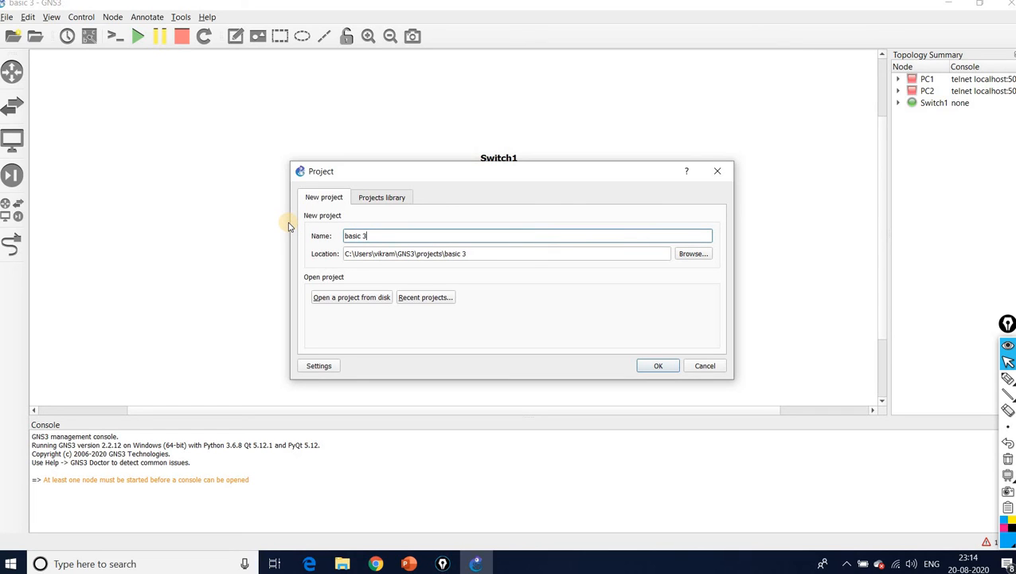
text(sic 3)
click(652, 367)
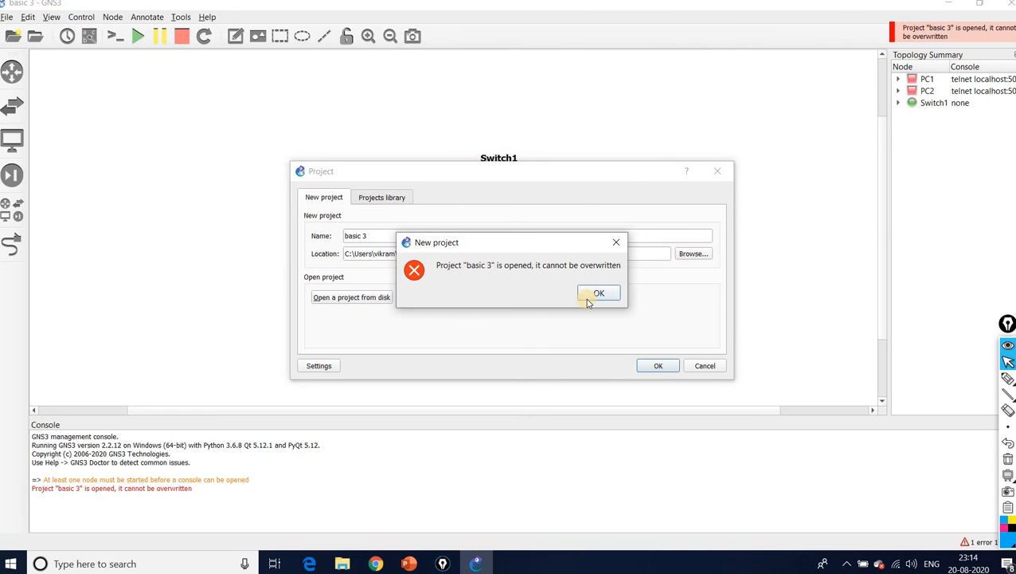
click(587, 297)
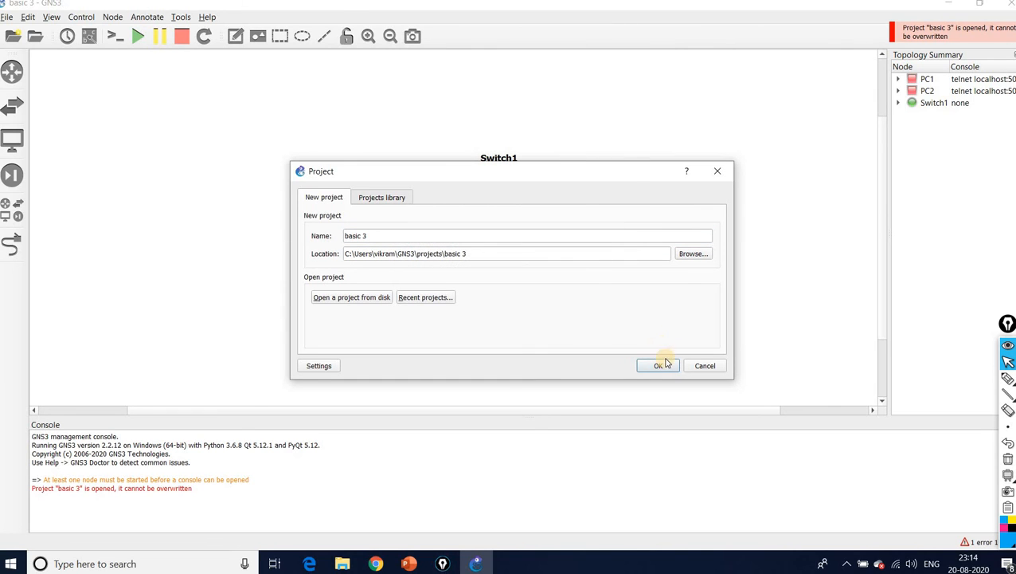
click(662, 367)
click(611, 296)
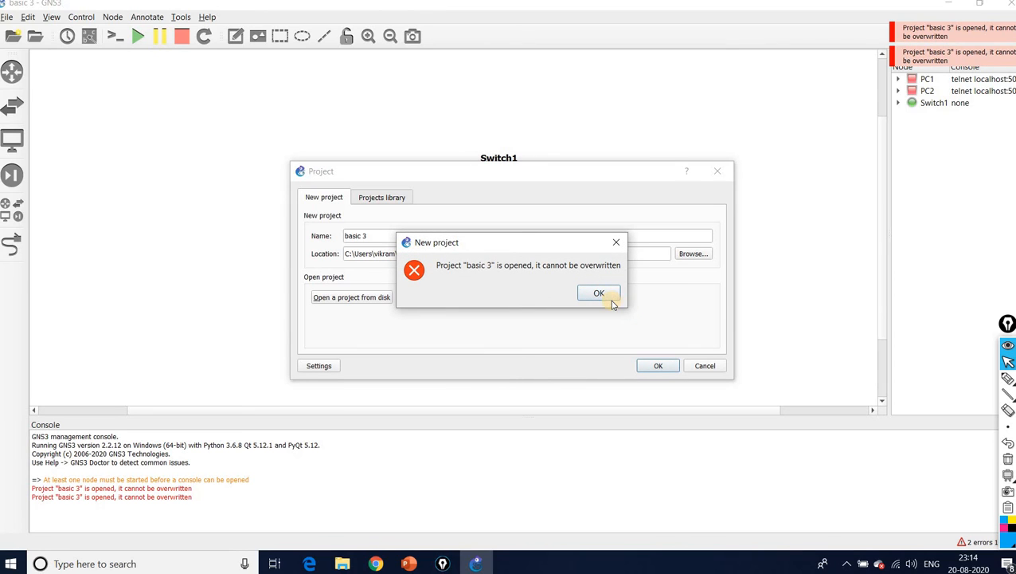
click(705, 366)
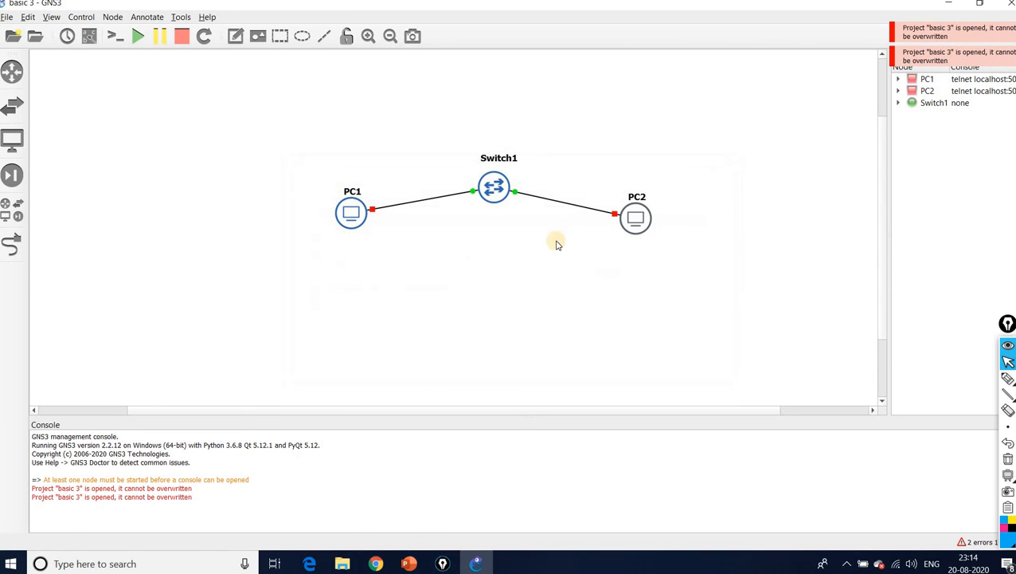
- Create a new blank project named "basic4"
click(7, 17)
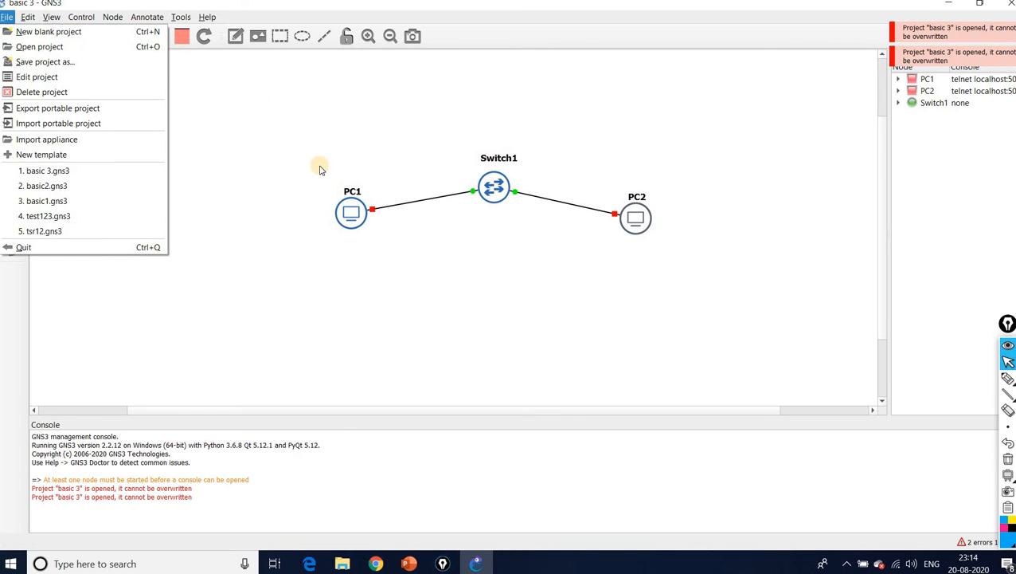
click(97, 33)
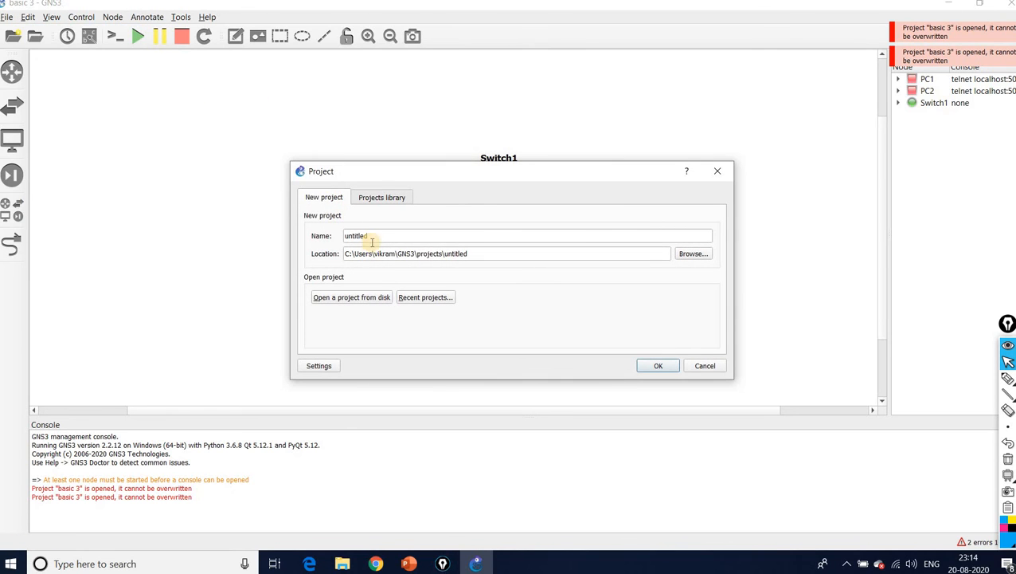
drag(370, 236, 344, 236)
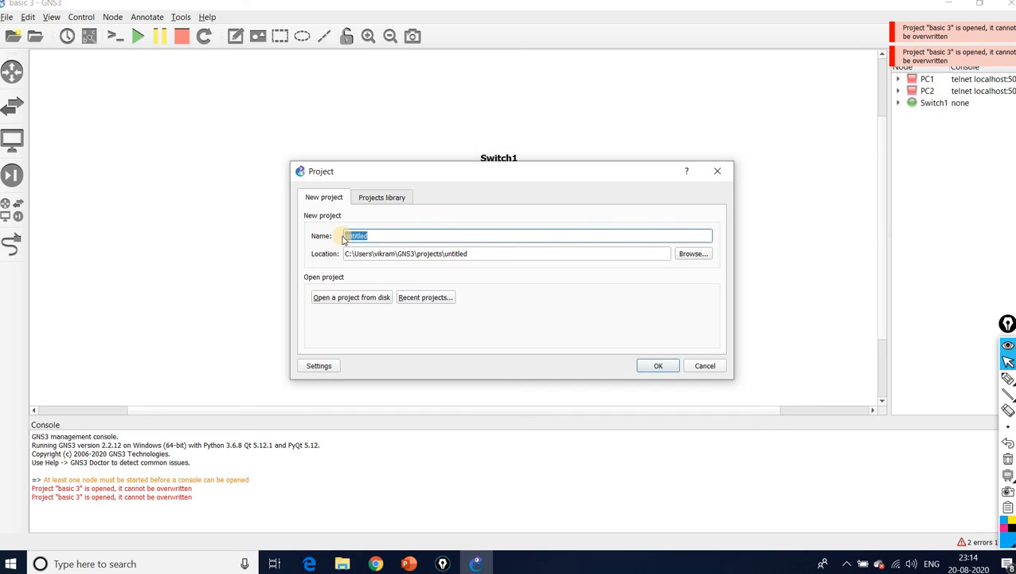
text(asic4)
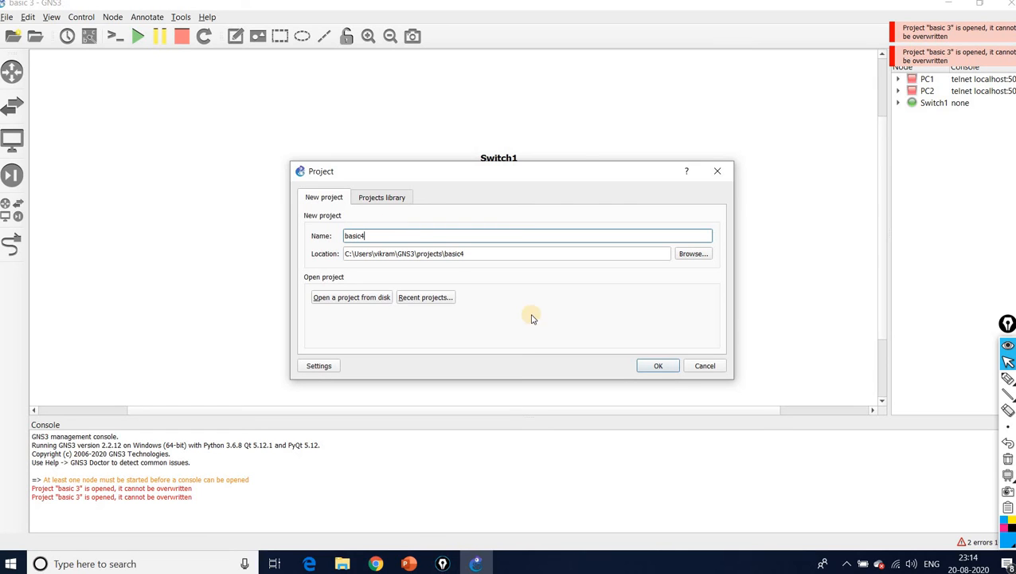
click(658, 367)
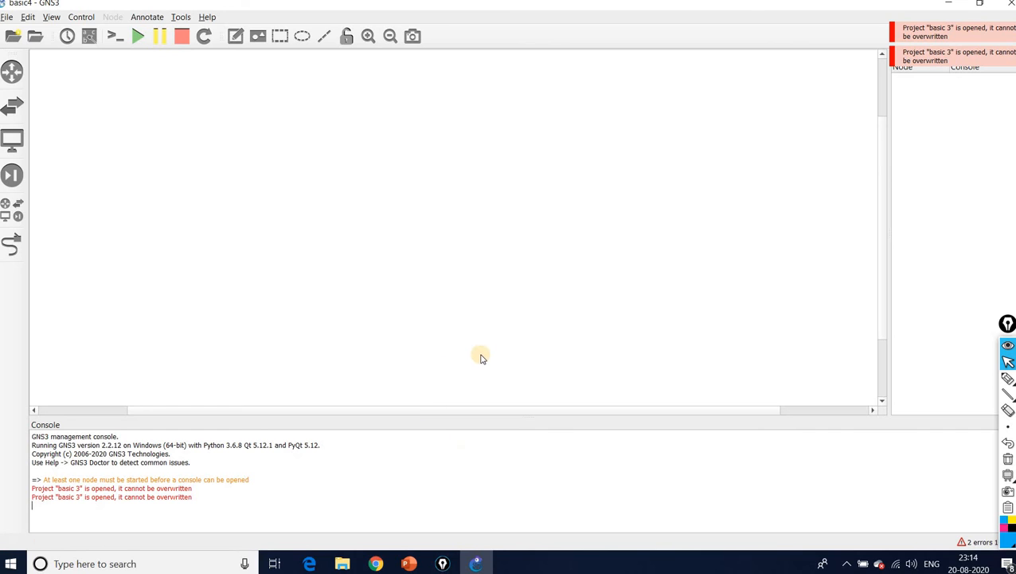
- Place two c2600 routers side by side in the workspace, and move R2 up roughly level with R1
click(12, 72)
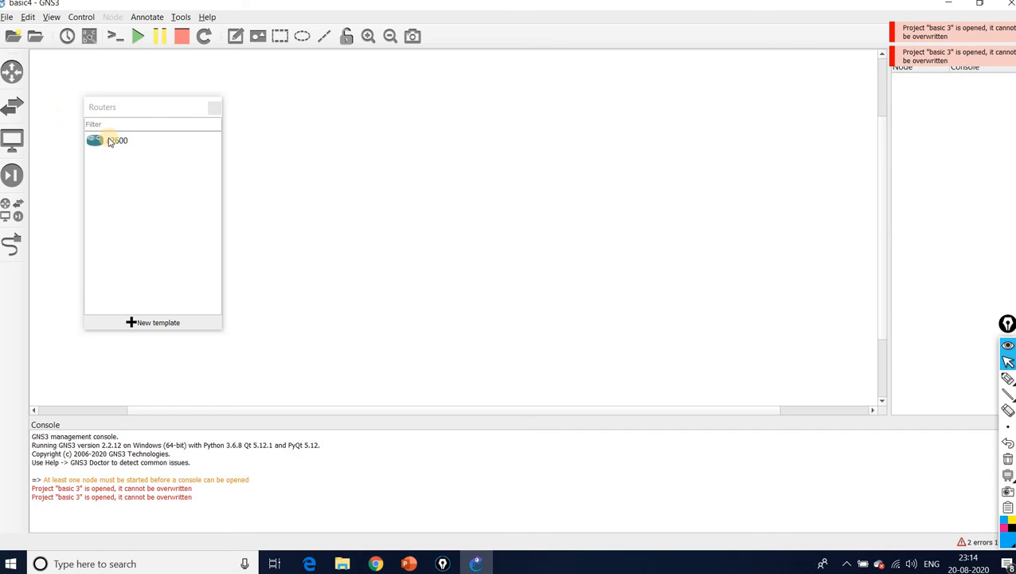
drag(109, 140, 348, 174)
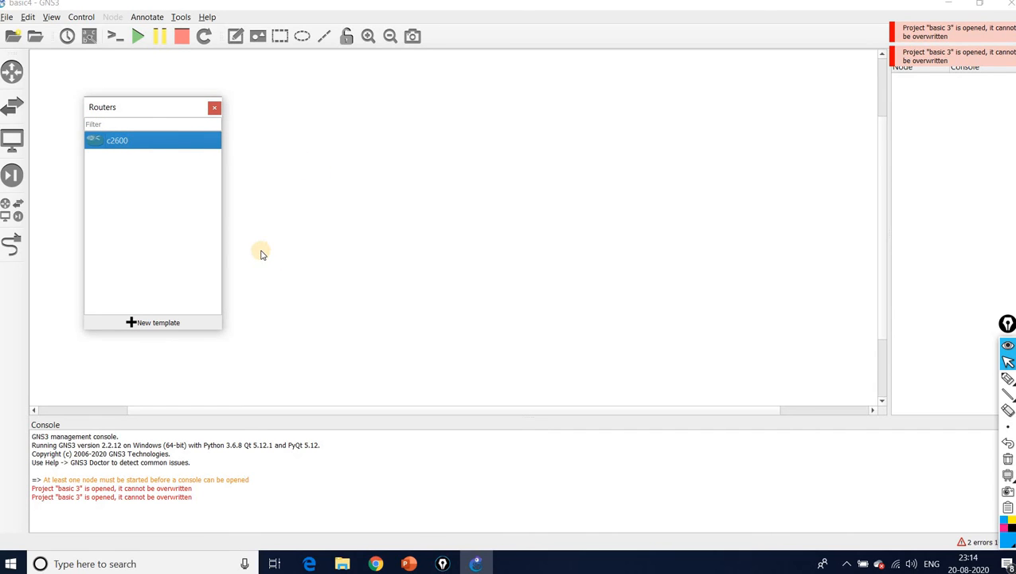
drag(163, 141, 561, 201)
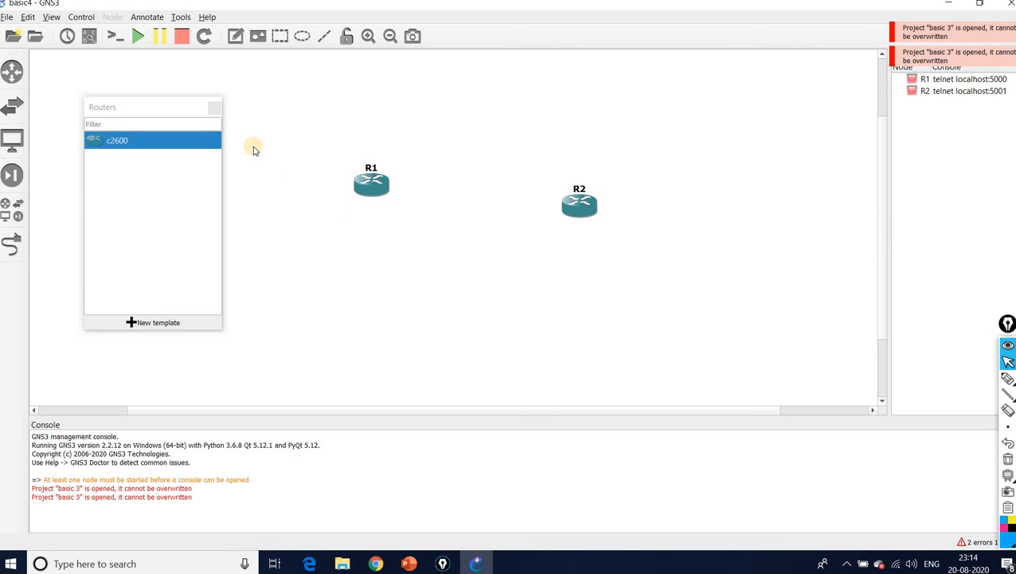
click(208, 114)
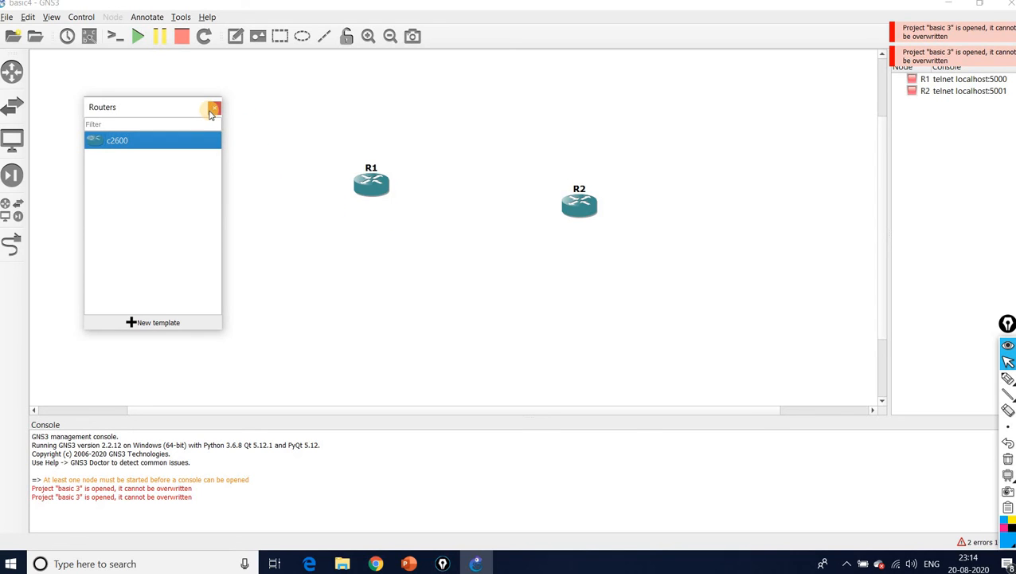
click(213, 109)
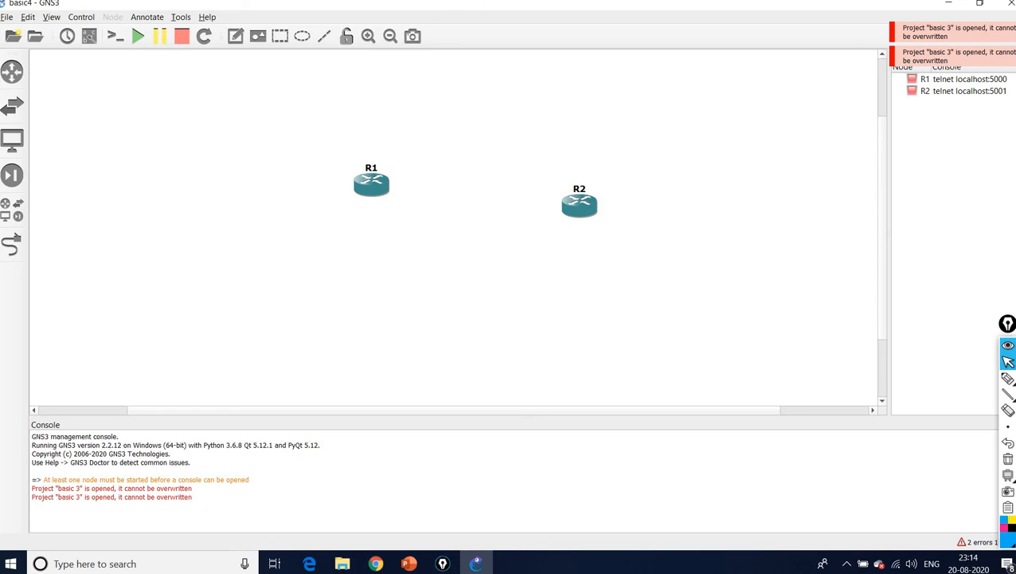
drag(575, 204, 571, 176)
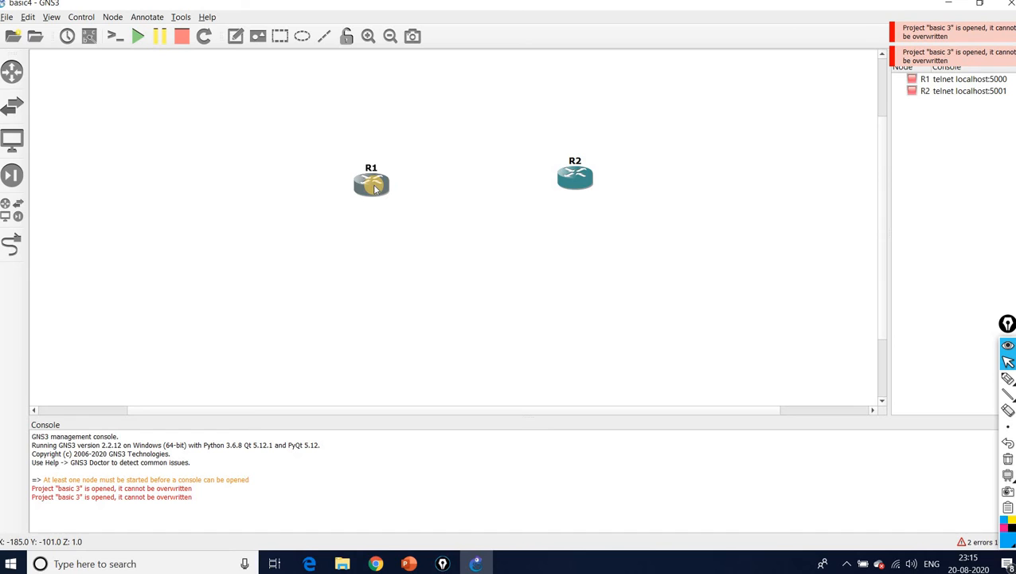
- Review R1's node properties: general settings, memories and disks, slots, advanced options and usage
double_click(375, 189)
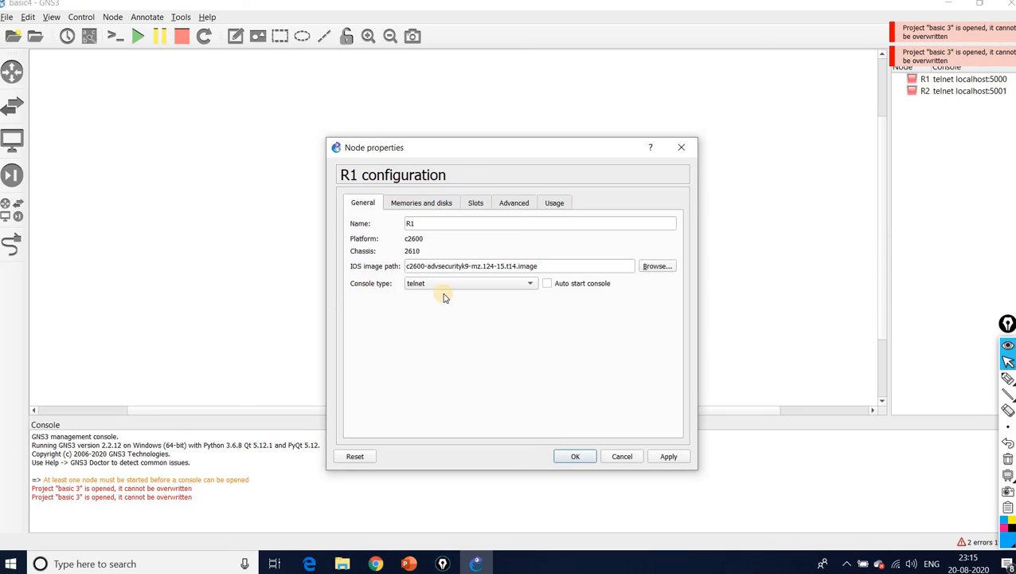
click(431, 204)
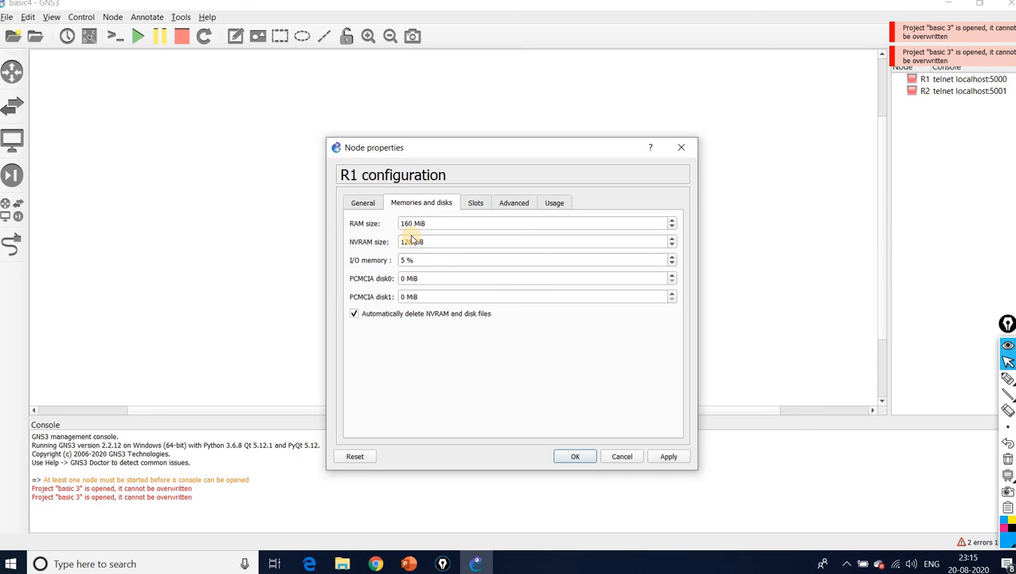
click(475, 204)
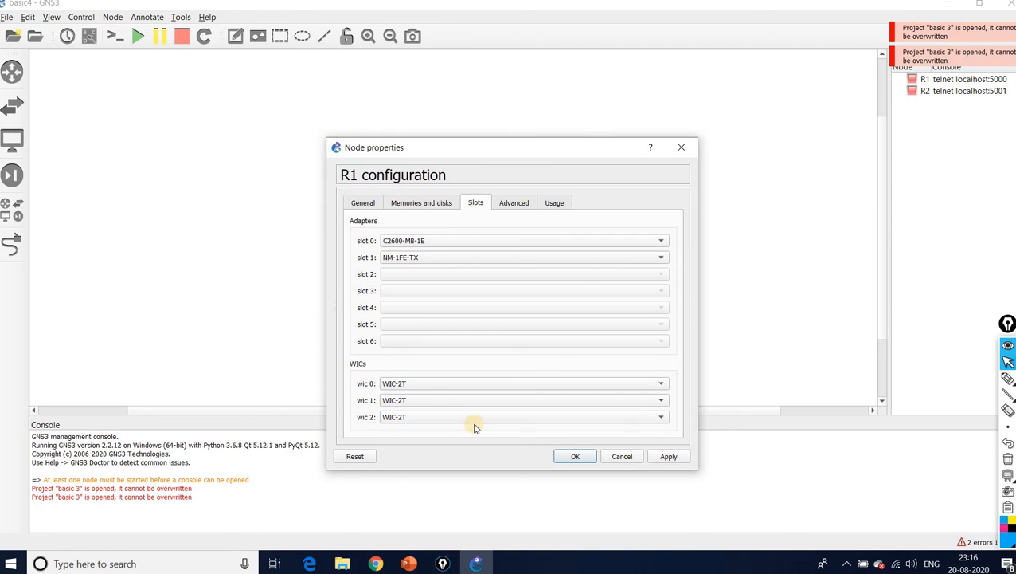
click(514, 204)
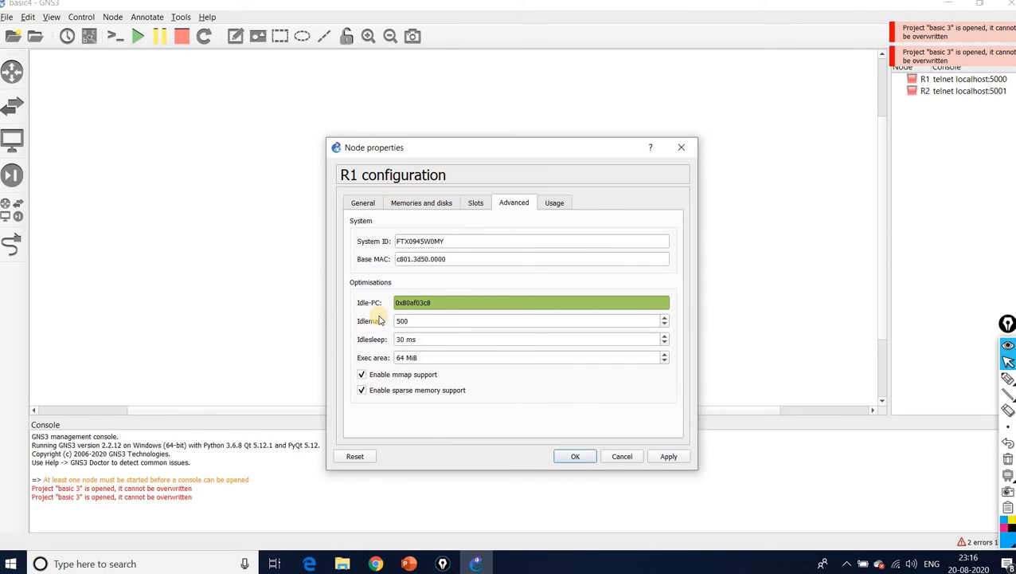
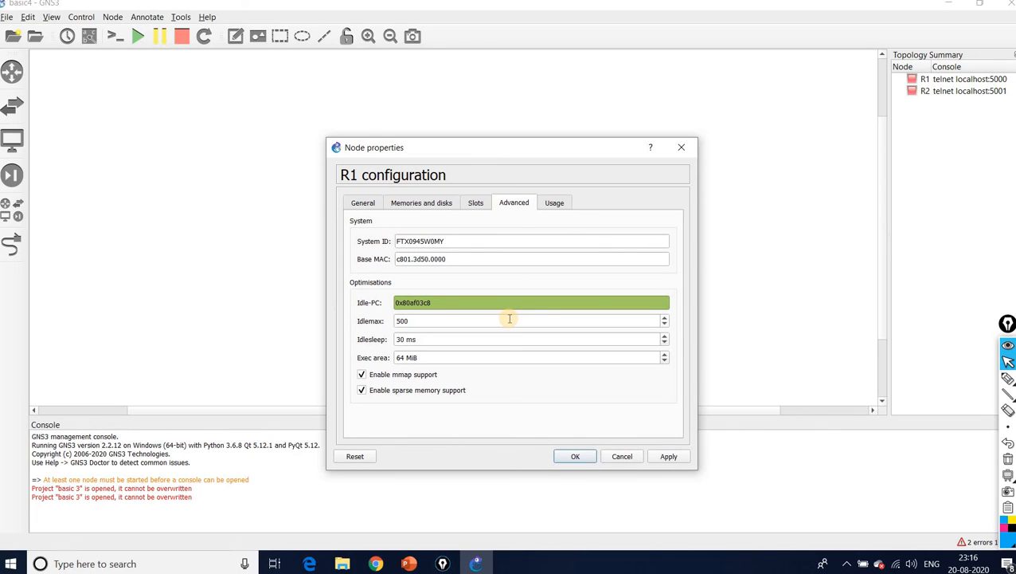
click(555, 204)
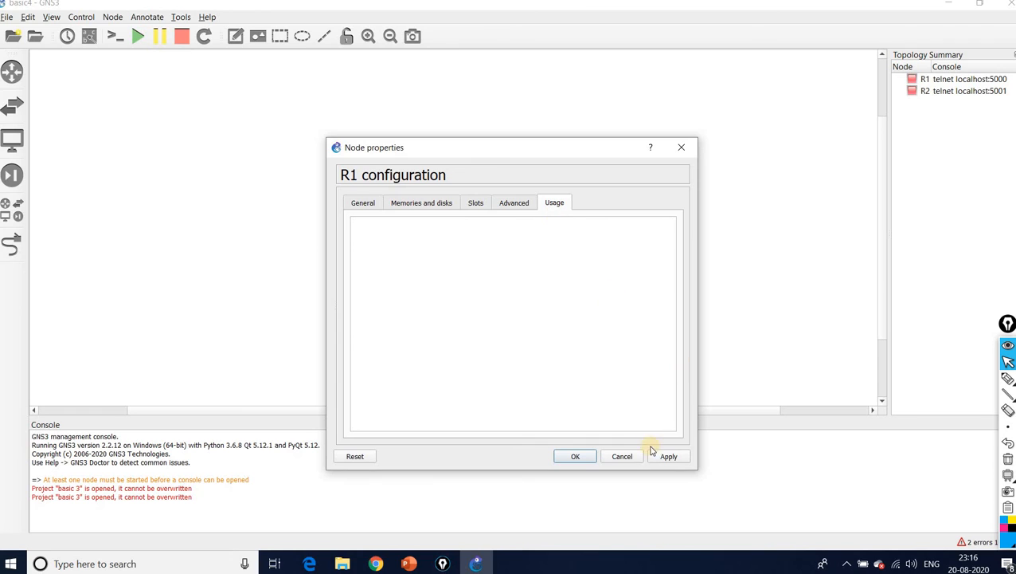
click(576, 456)
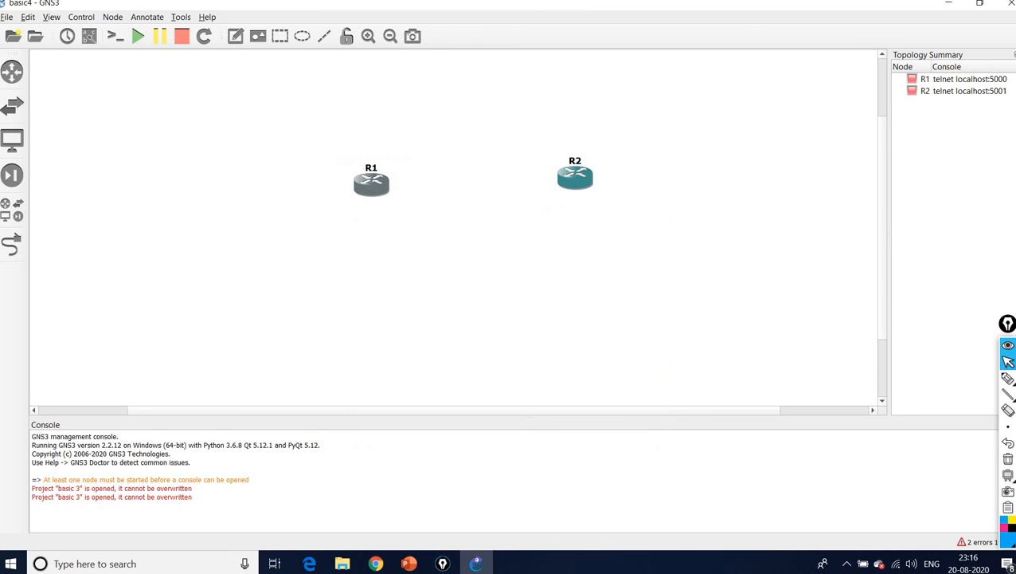
- Link R1's Ethernet0/0 to R2's FastEthernet1/0, start all devices and leave link mode
click(11, 242)
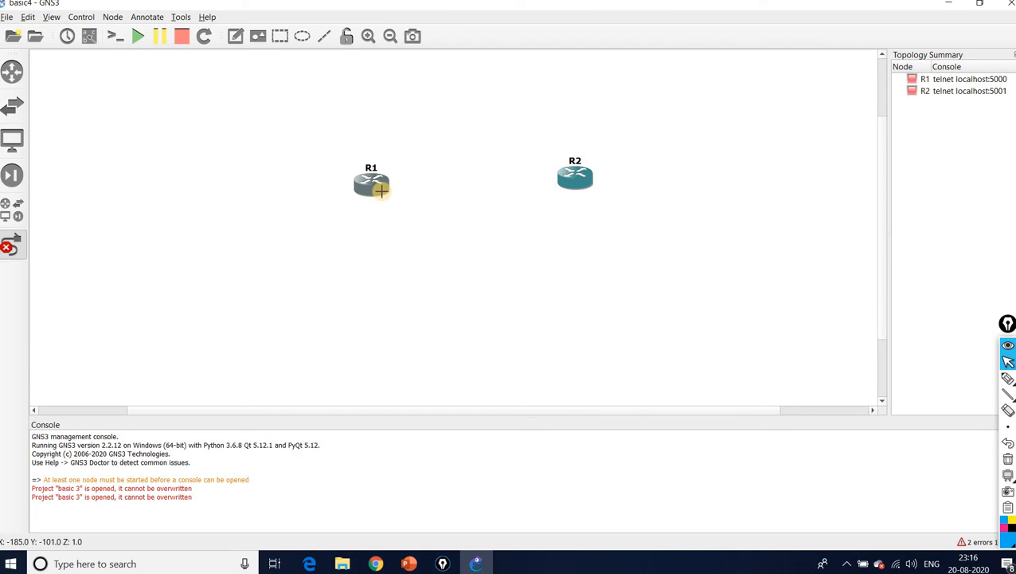
click(381, 189)
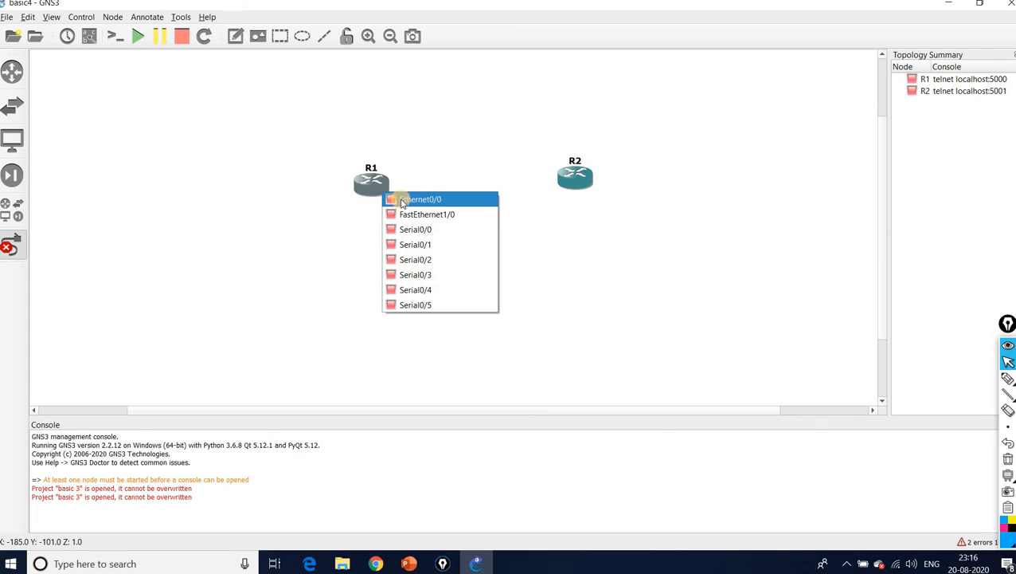
click(402, 200)
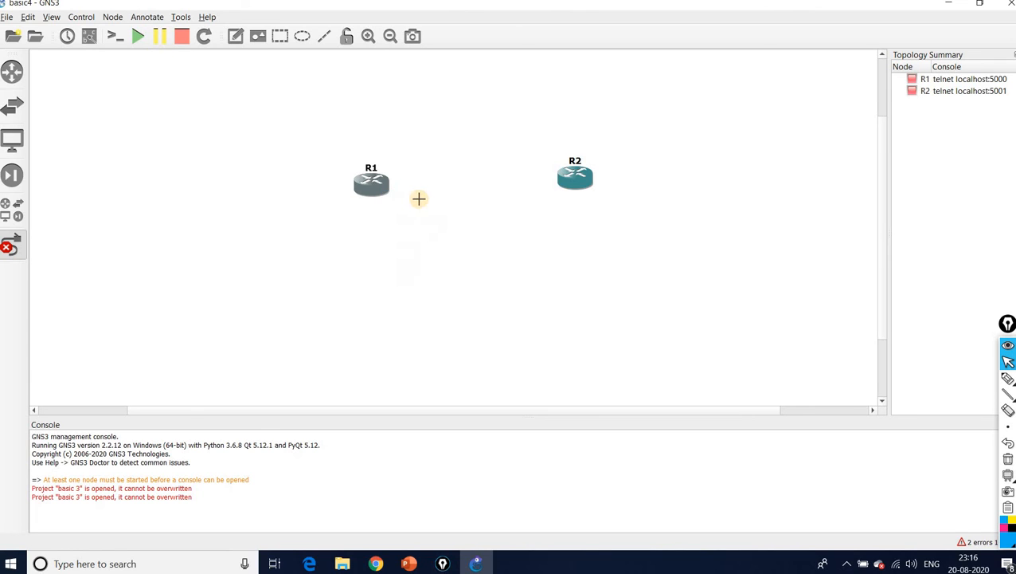
click(573, 179)
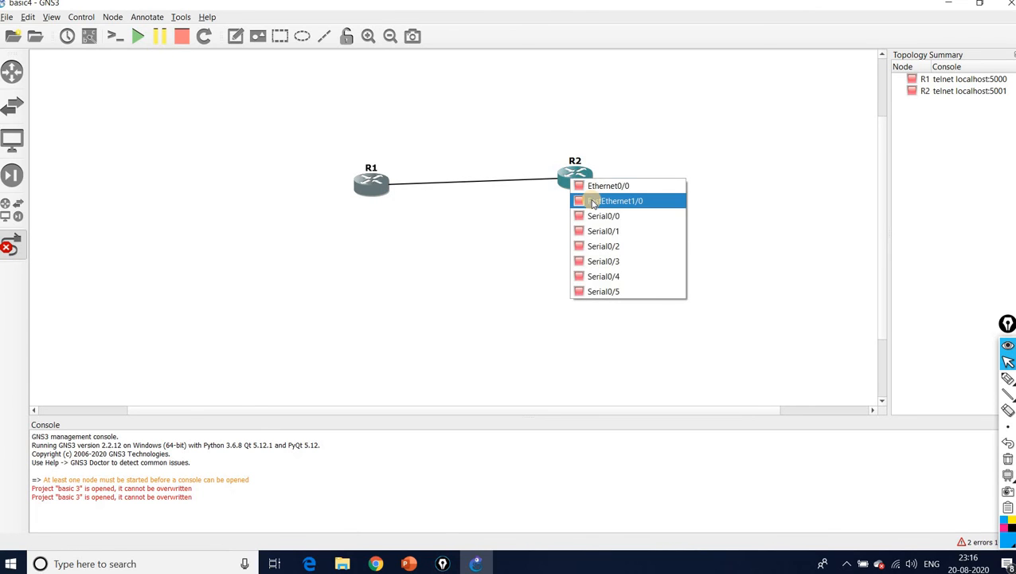
click(588, 200)
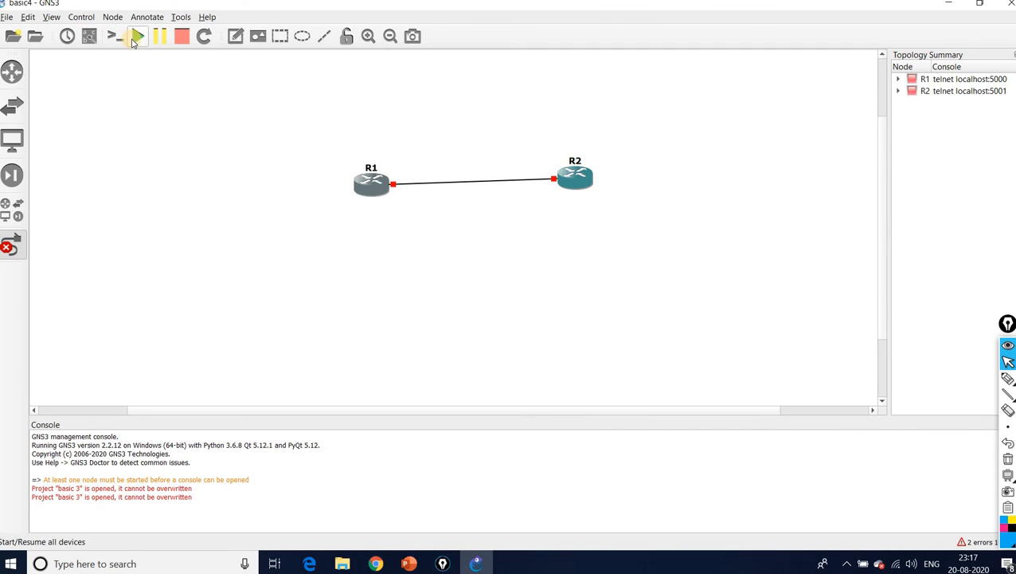
click(134, 38)
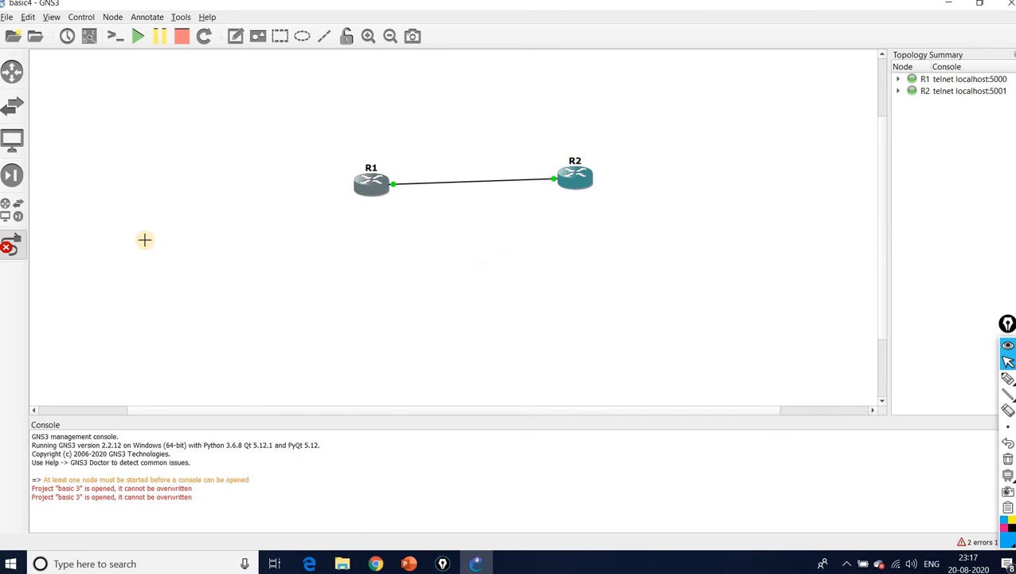
click(9, 243)
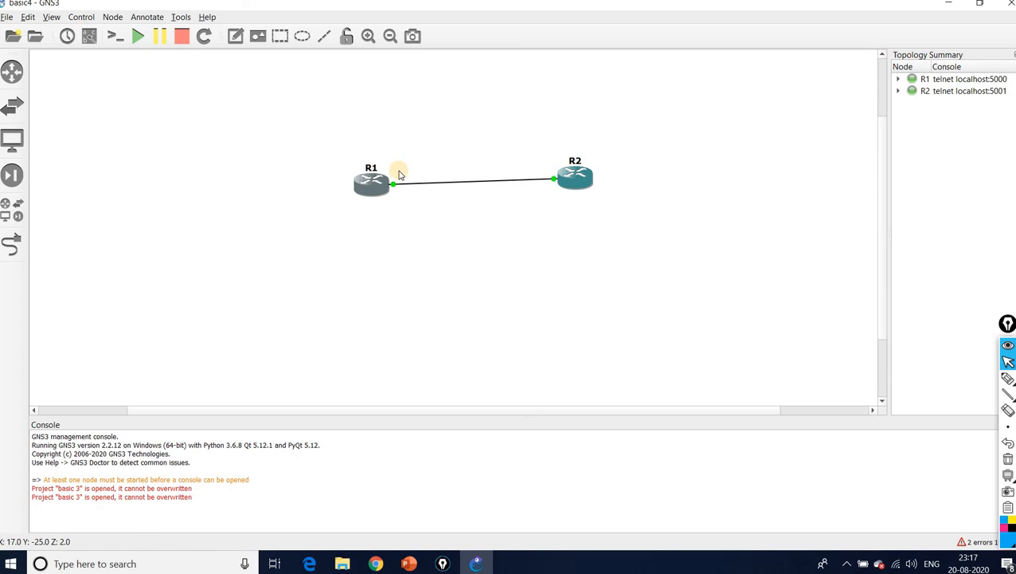
- Show the interface labels on the link and move R2's f1/0 label clear of the router icon
click(119, 42)
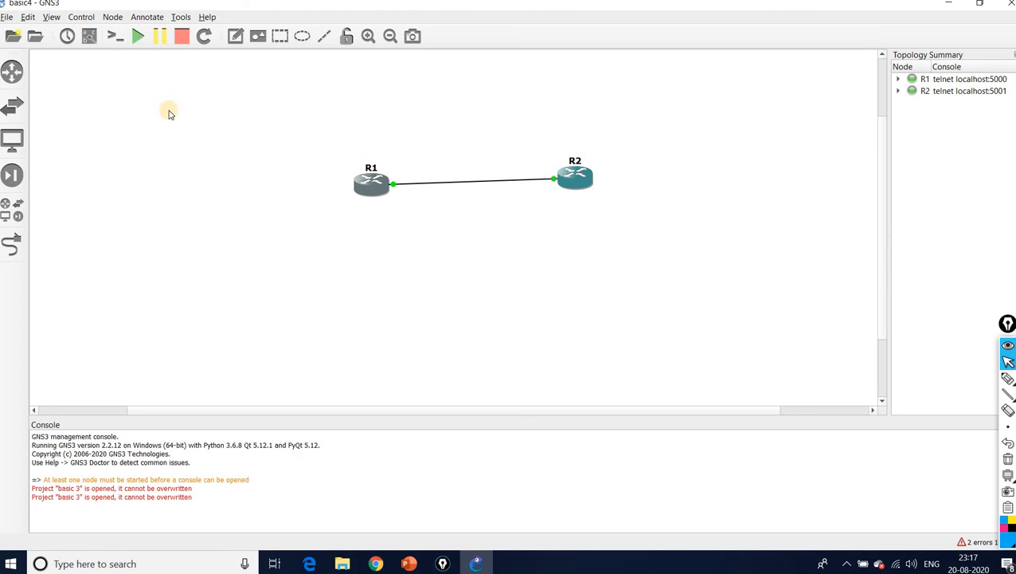
click(90, 36)
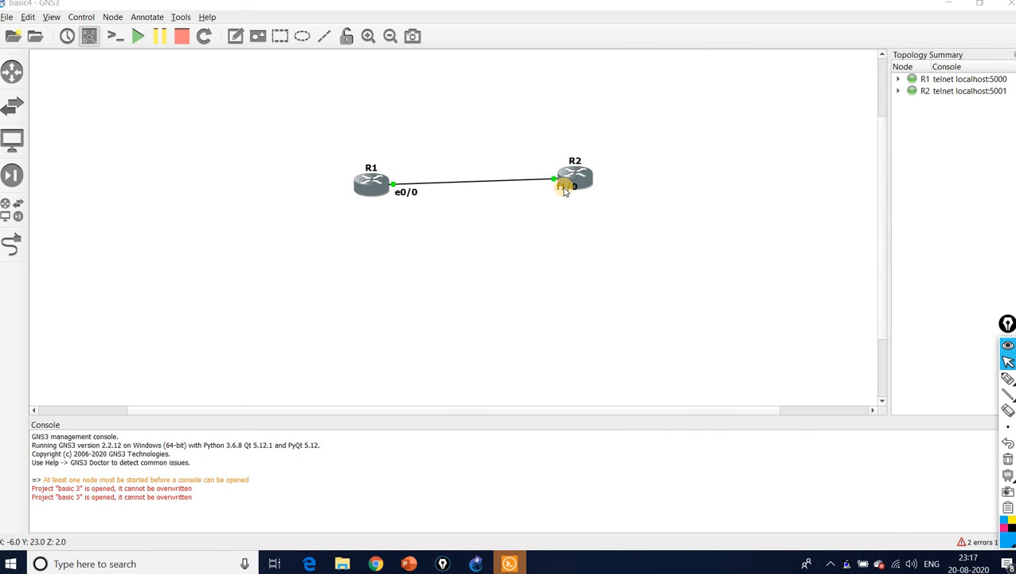
drag(564, 191, 550, 197)
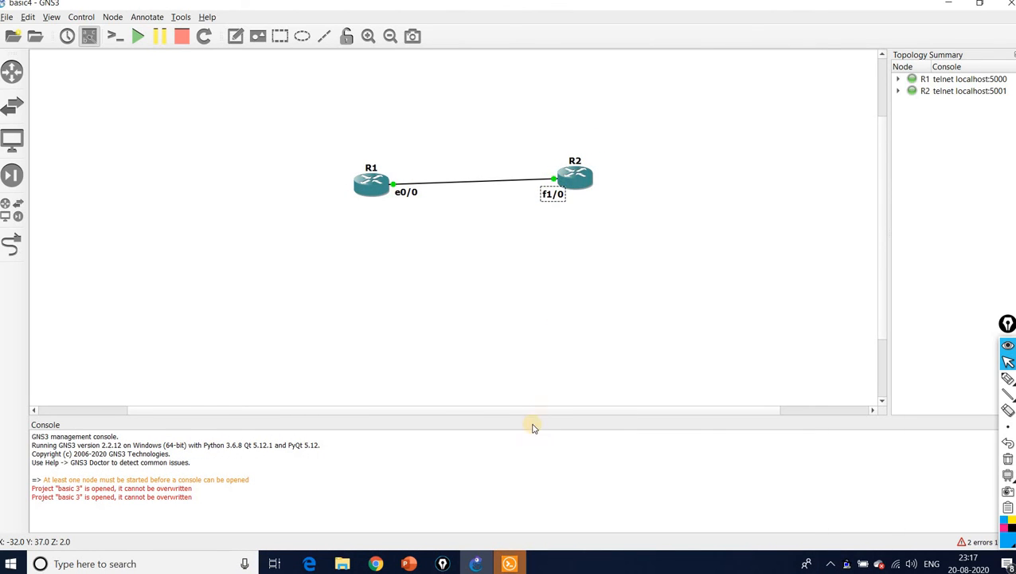
- Close the R1 console, reopen it from the R1 node keeping its hostname, and bring up the R1# prompt
click(508, 562)
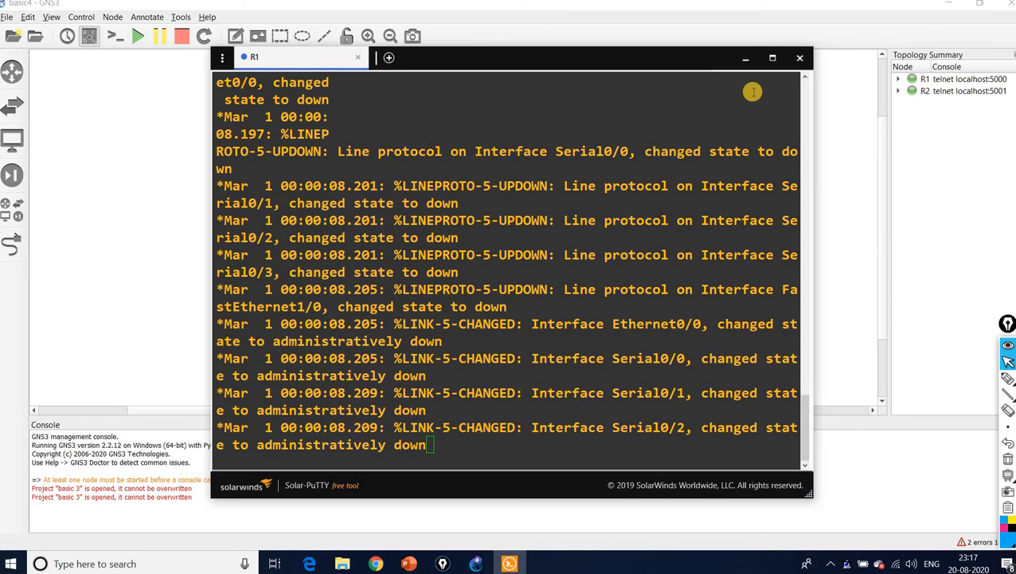
click(801, 62)
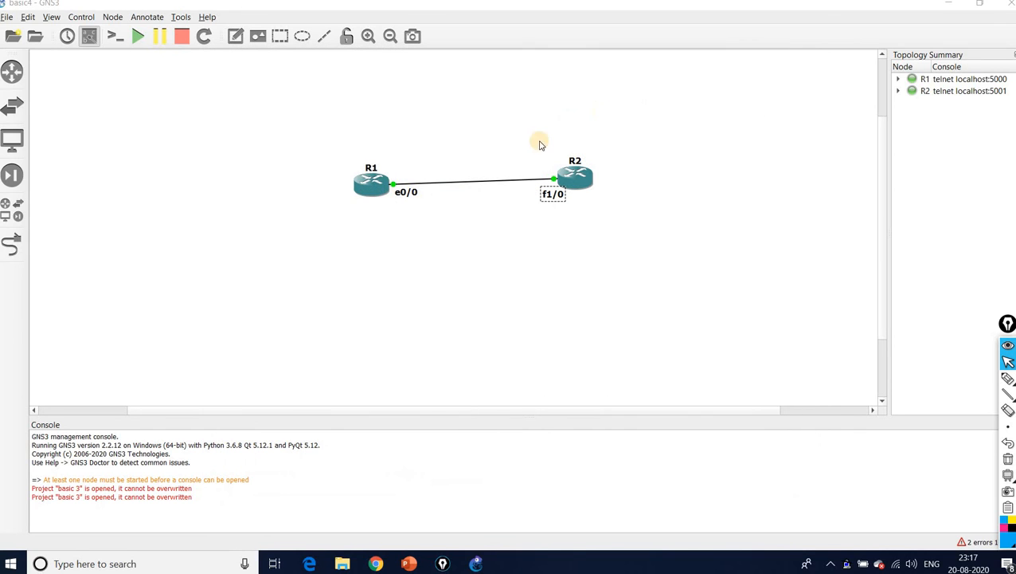
double_click(372, 174)
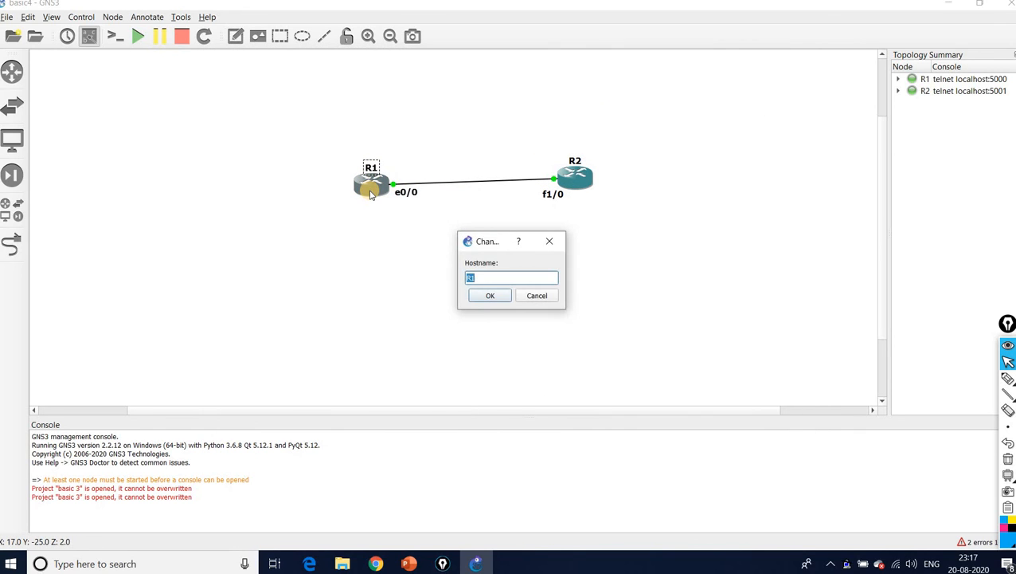
click(489, 296)
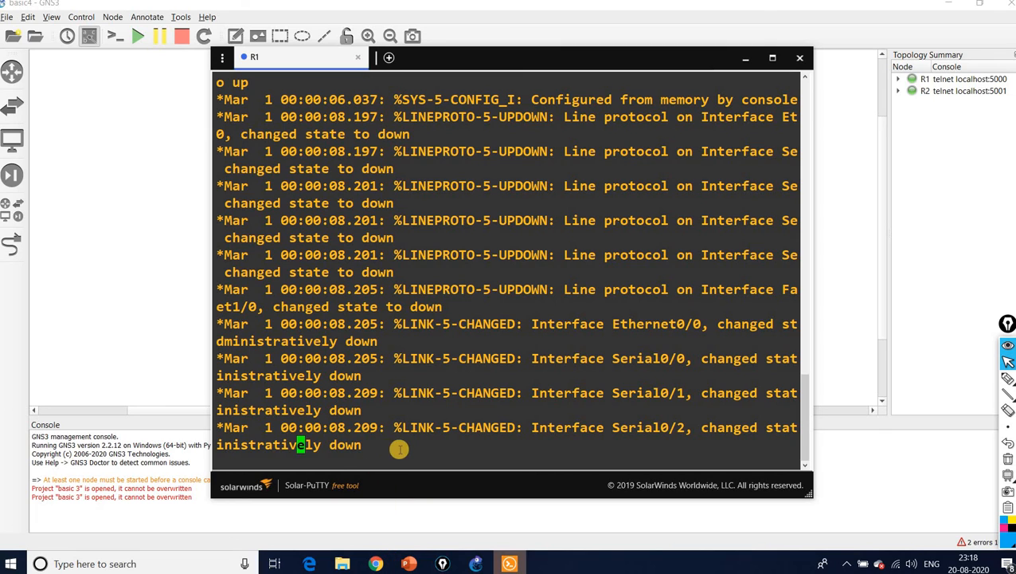
click(510, 567)
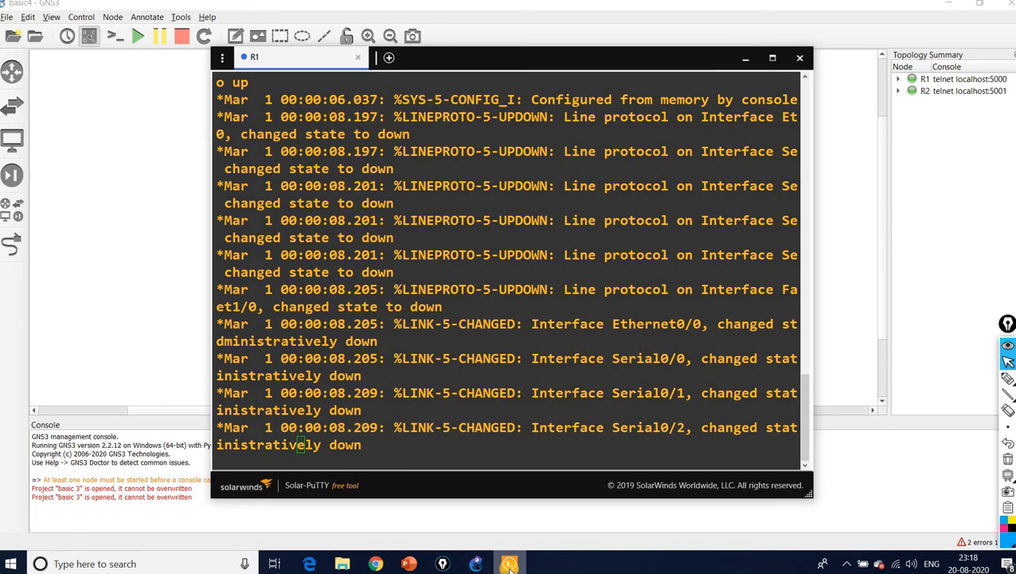
click(394, 448)
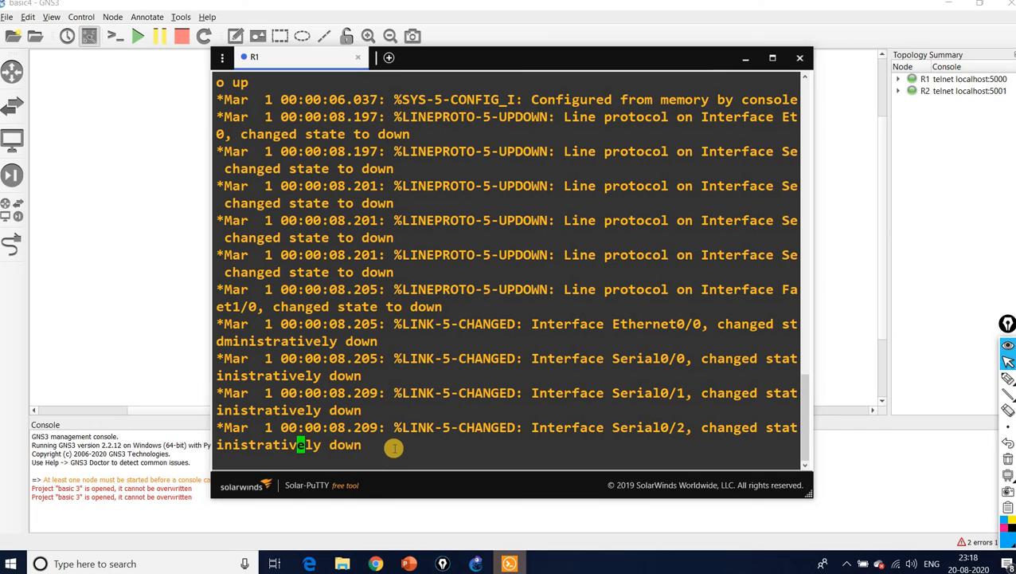
double_click(394, 448)
click(401, 447)
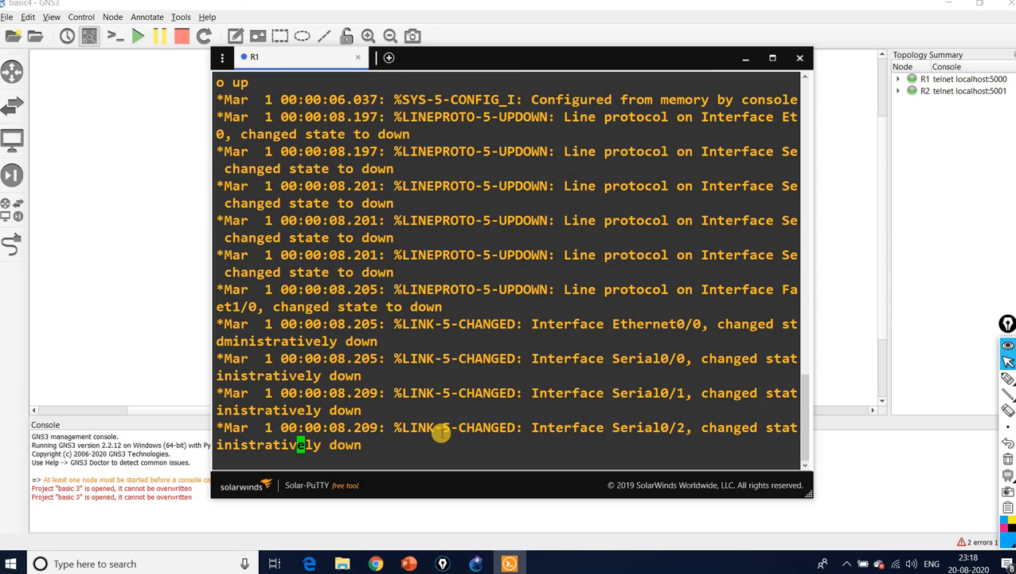
key(Return)
key(Return)
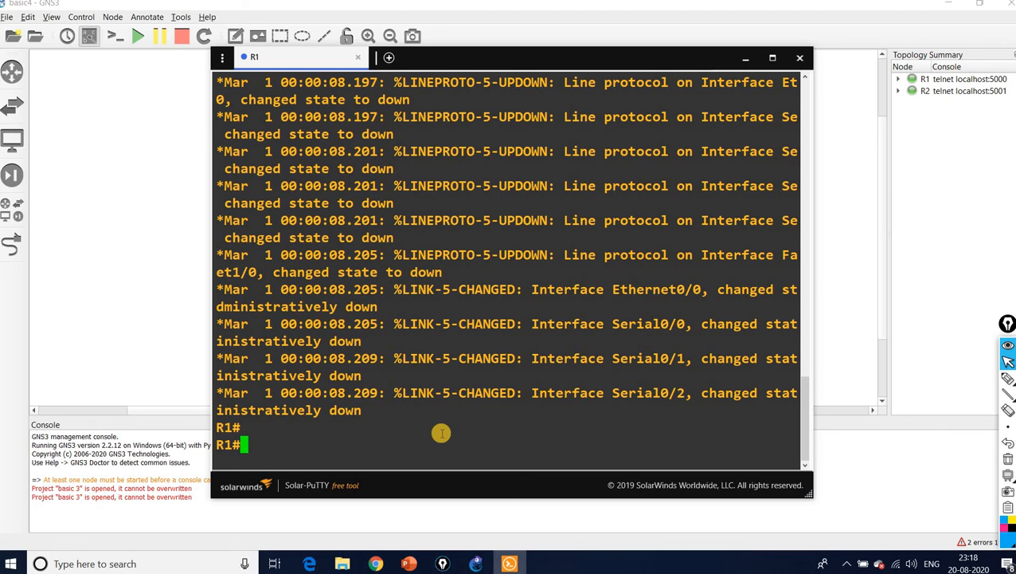
- Enter global configuration mode on R1 with "conf t" and select its linked interface with "int e0/0"
text(conf t)
key(Return)
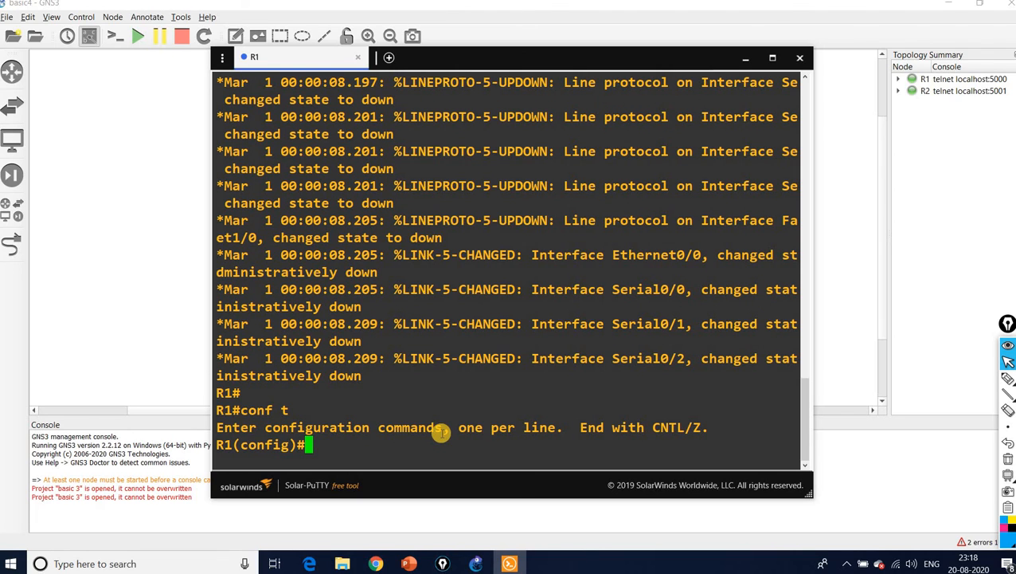
text(int e)
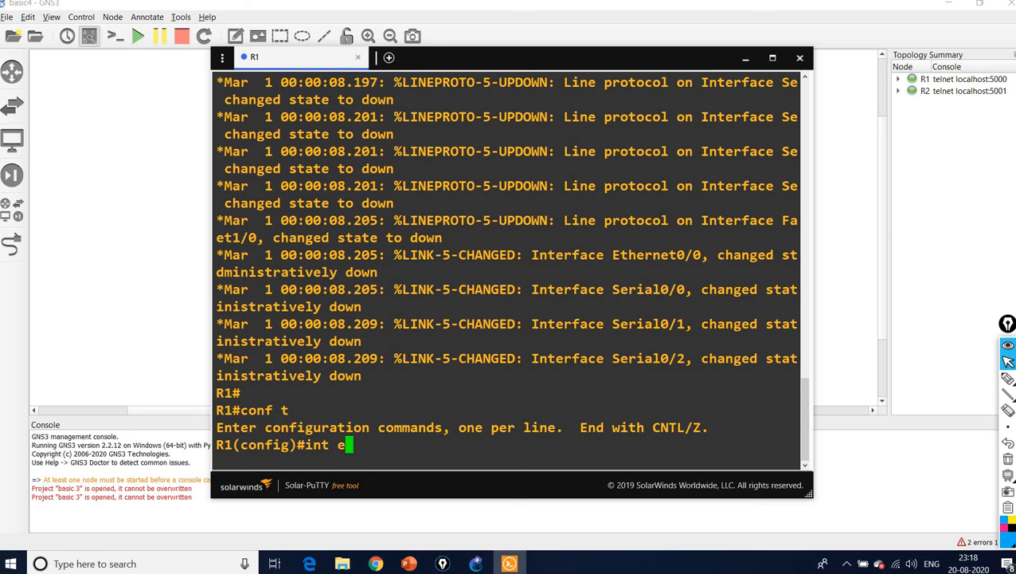
click(748, 59)
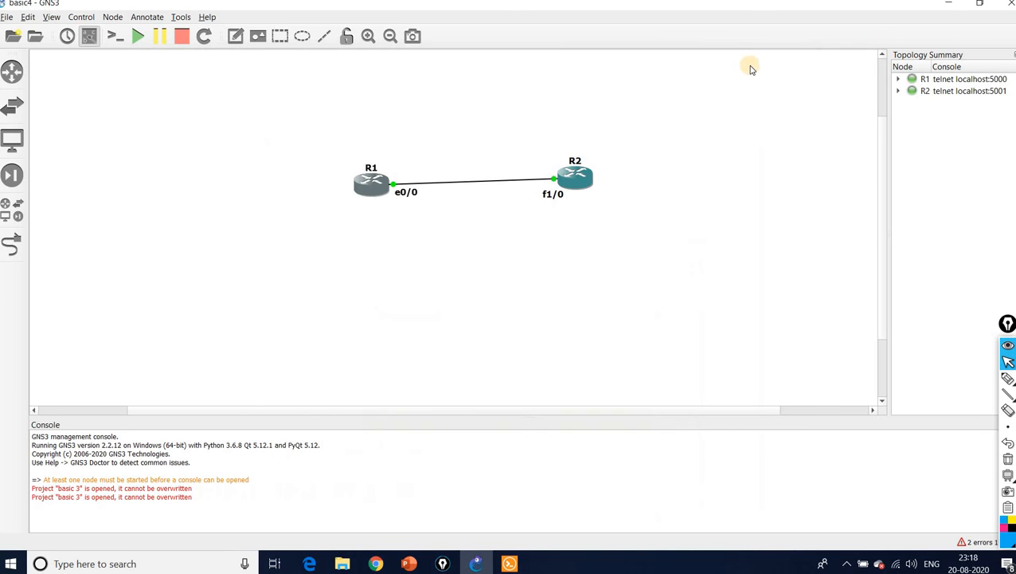
click(509, 563)
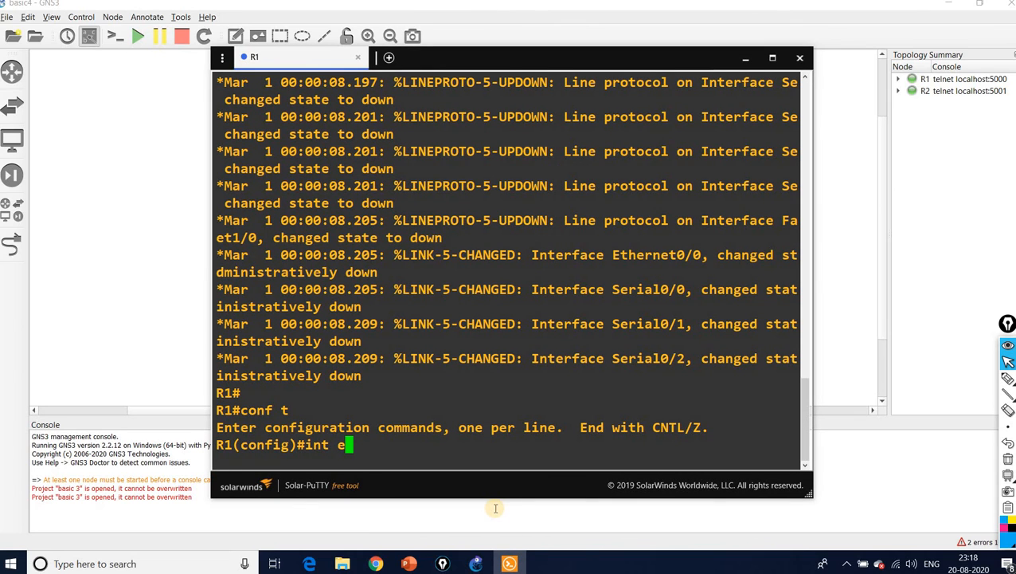
text(0/0)
key(Return)
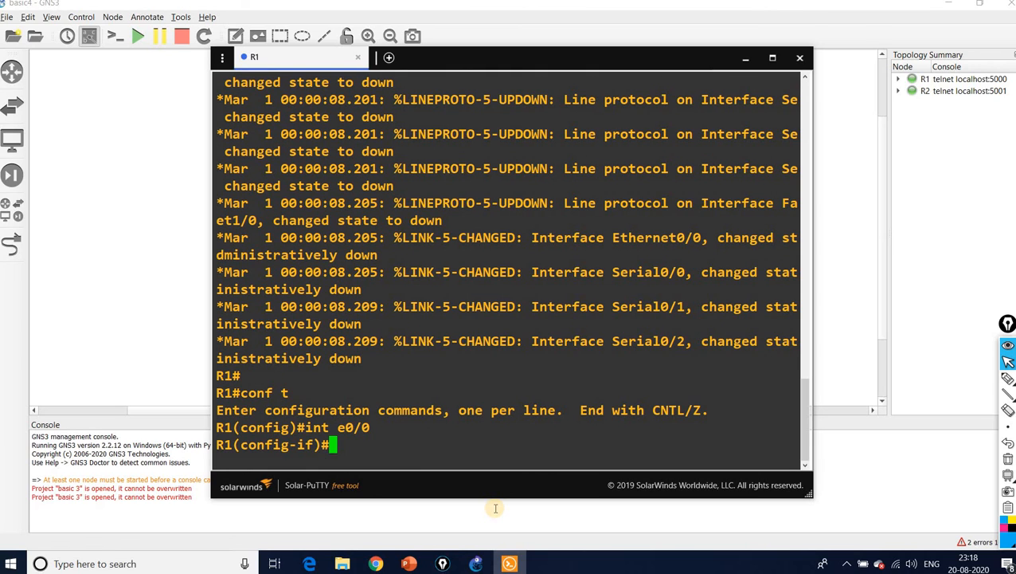
- Assign 10.1.1.1 255.255.255.0 to R1's e0/0 interface and enable it with "no shut"
text(ip add 10.1.)
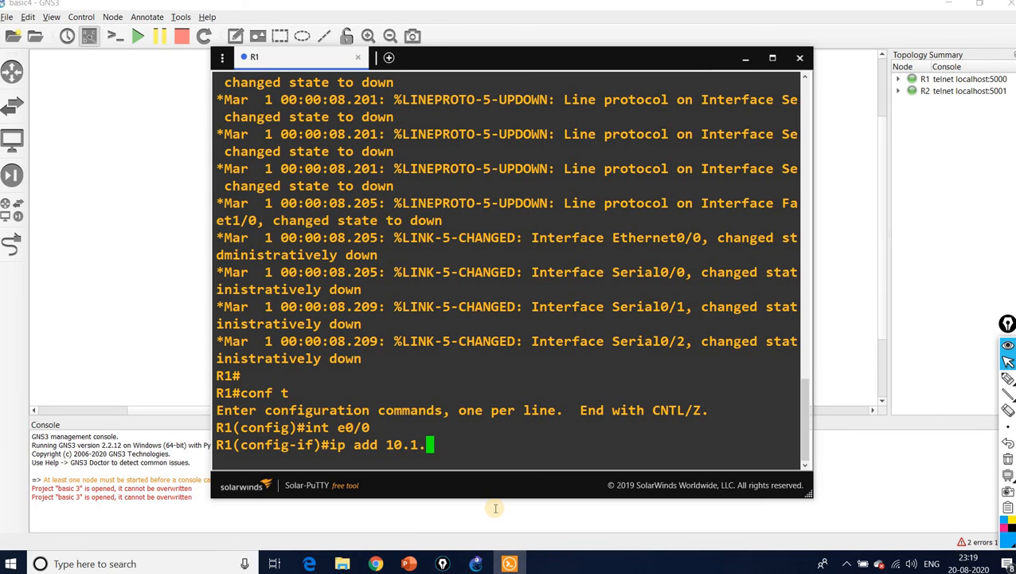
text(1.1 255.25)
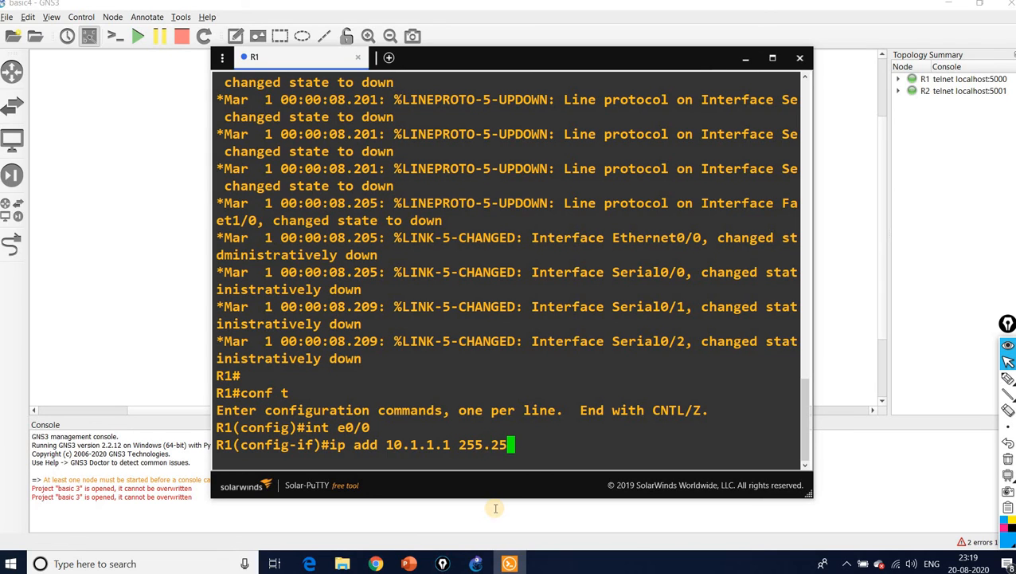
text(5.255.0)
key(Return)
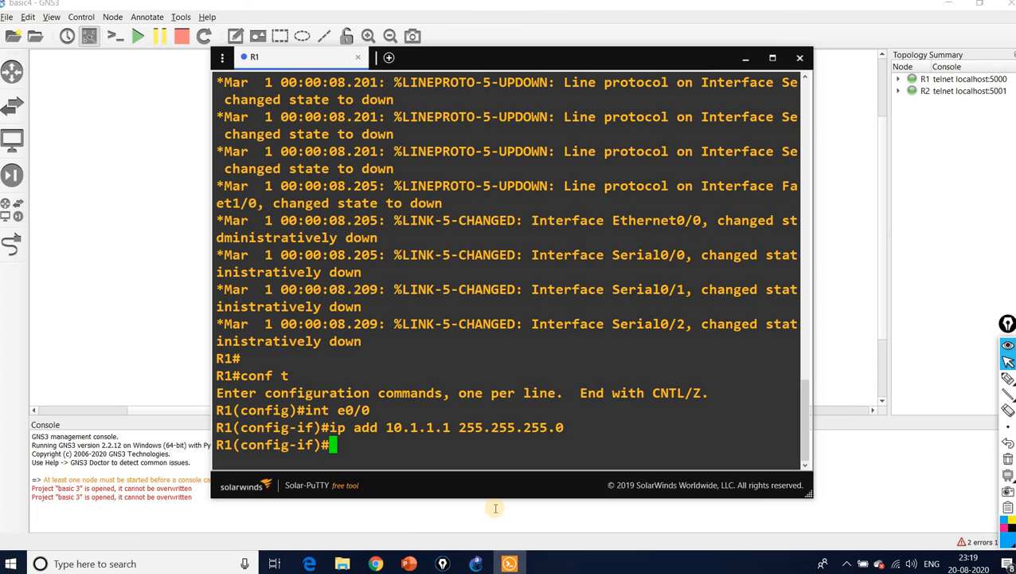
text(no shut)
key(Return)
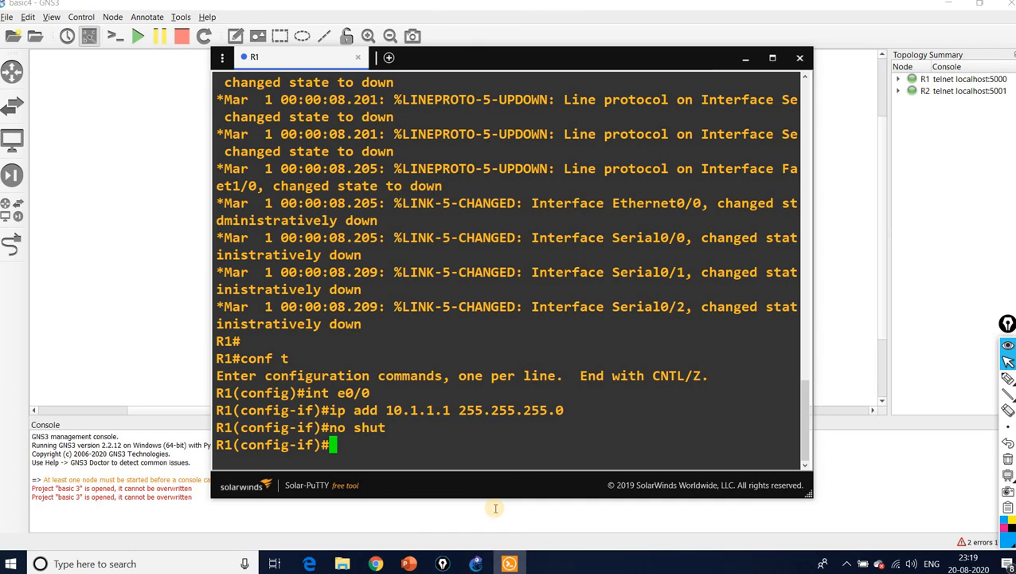
- Check R1's interfaces with "do sh ip int bri", then repeat it filtered with "| e ass" to exclude unassigned ones
text(do )
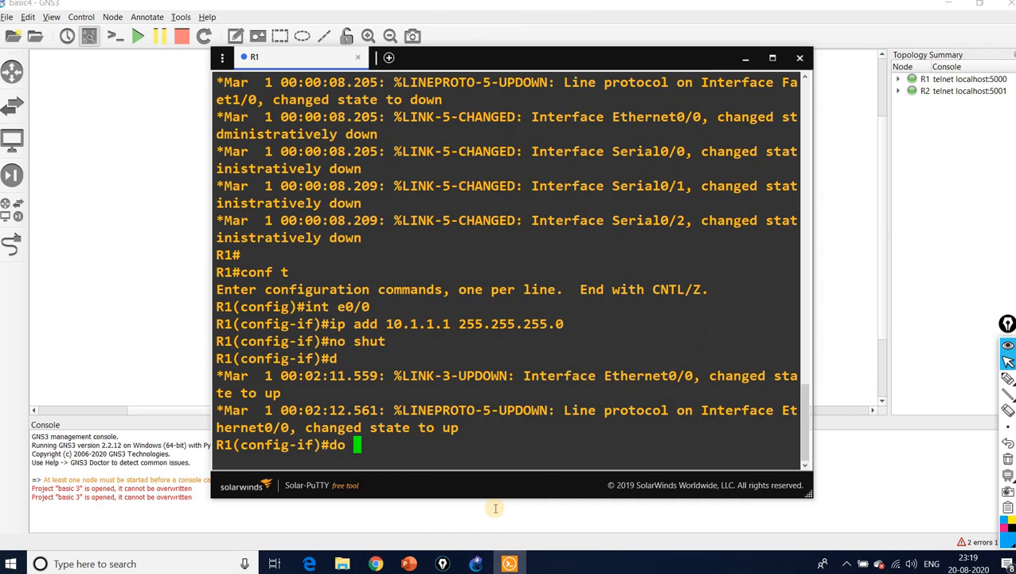
text(sh ip int bri)
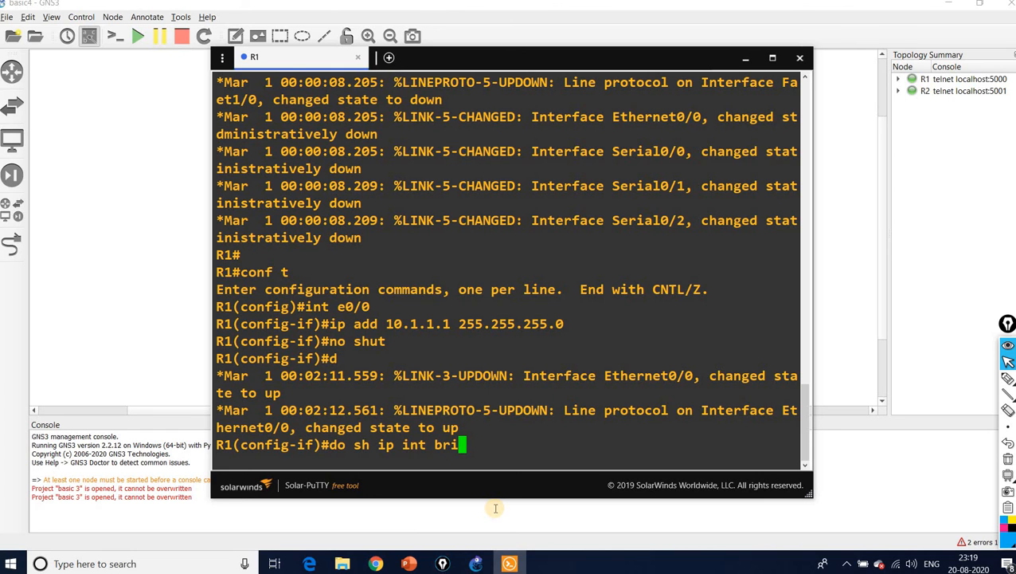
key(Return)
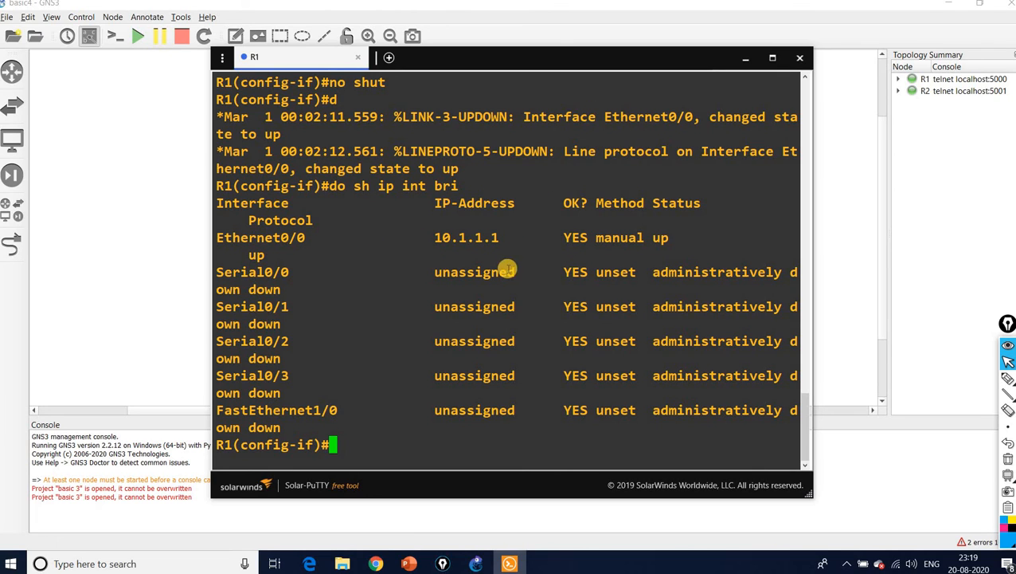
key(Up)
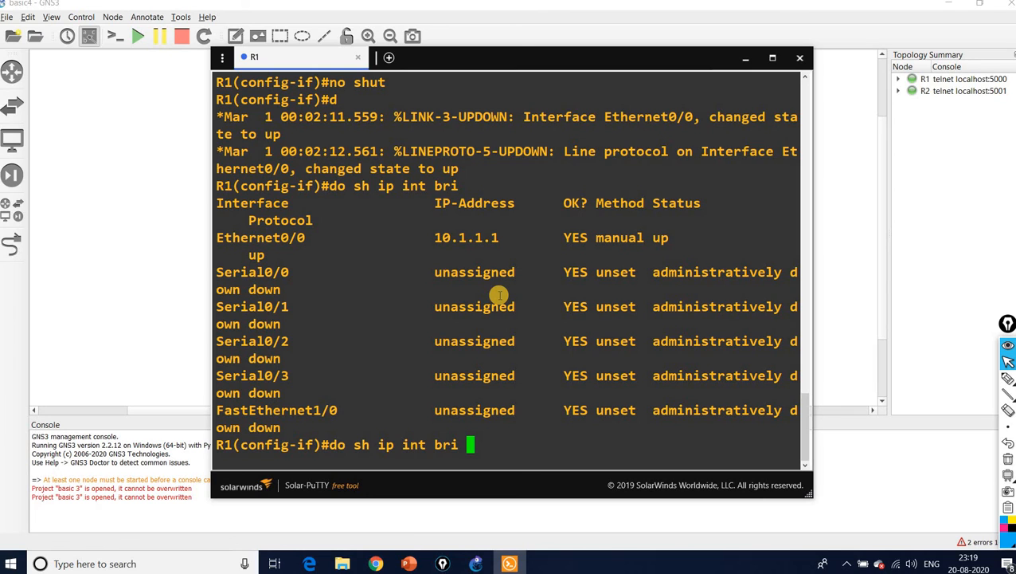
text(| e ass)
key(Return)
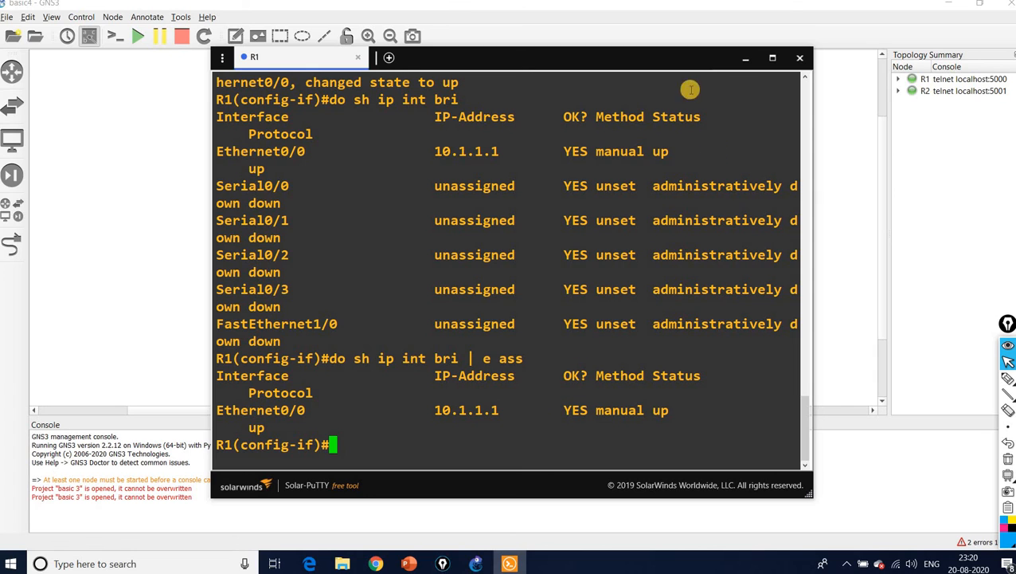
- Open R2's console from the topology and enter global configuration mode with "conf t"
click(740, 59)
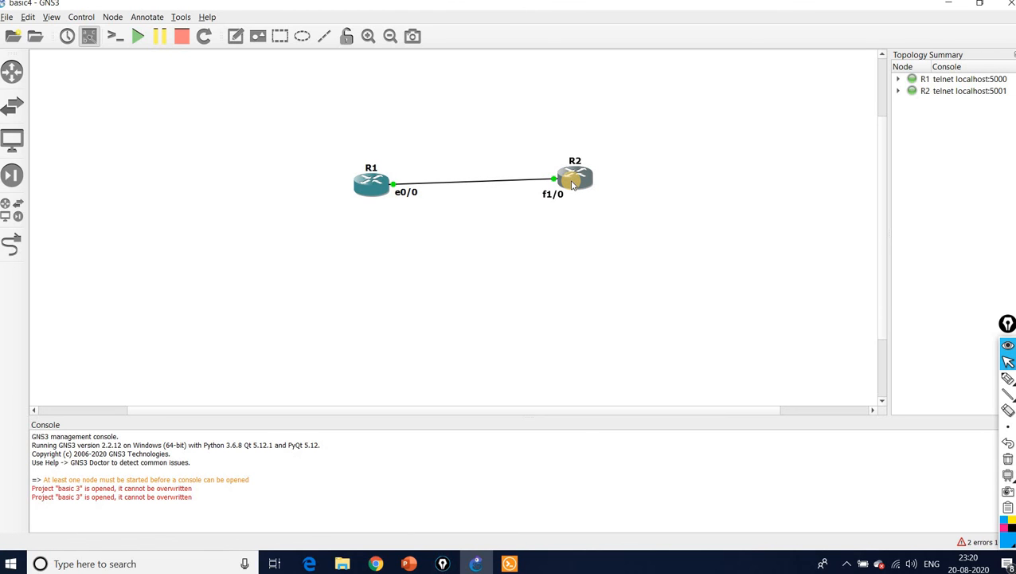
double_click(573, 184)
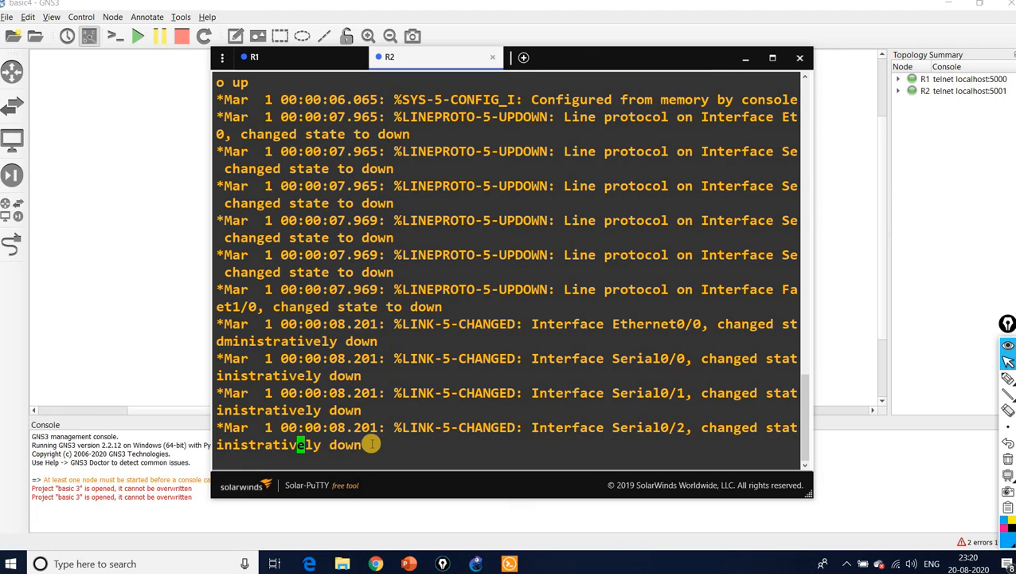
key(Return)
key(Return)
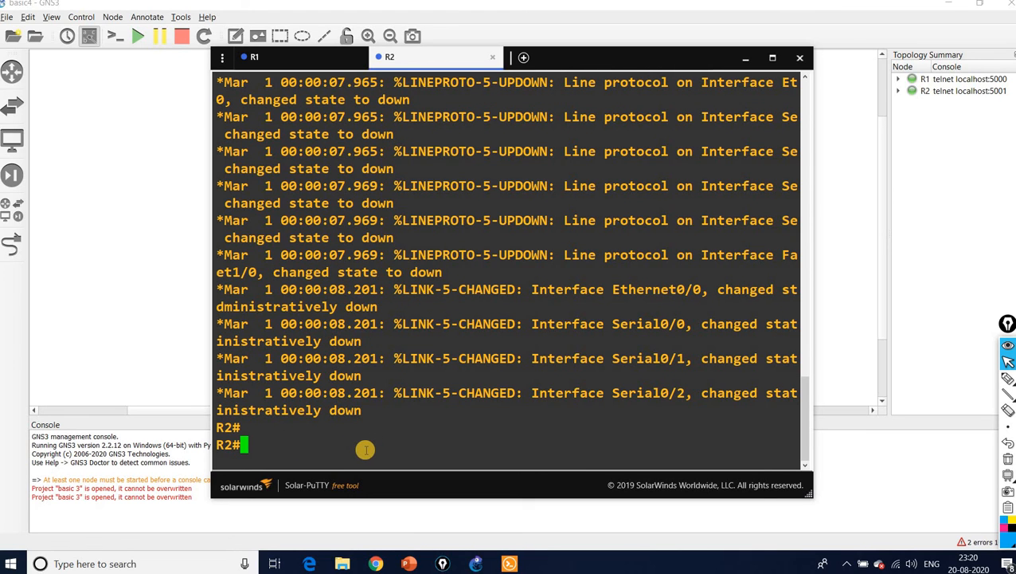
text(confi)
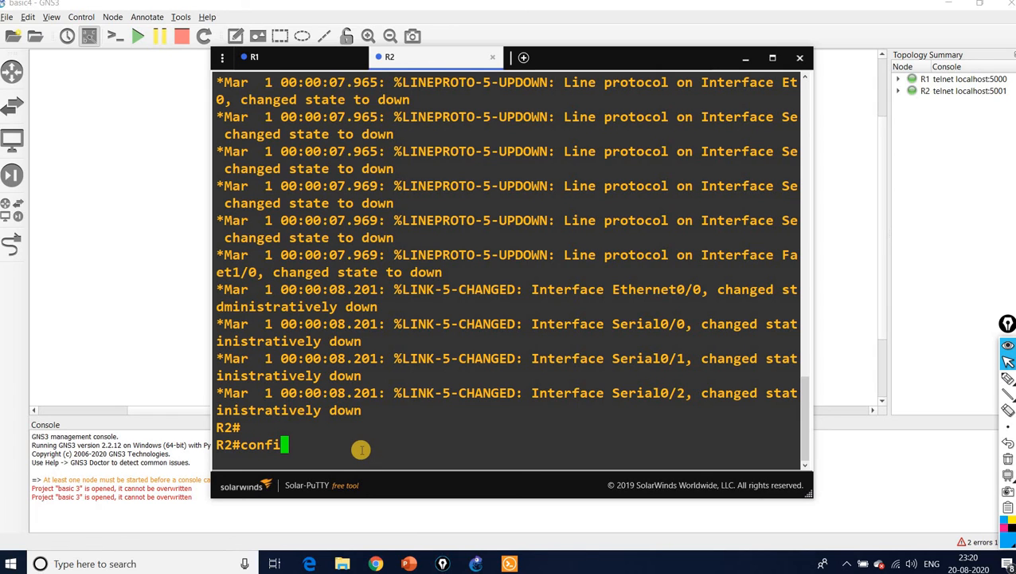
key(BackSpace)
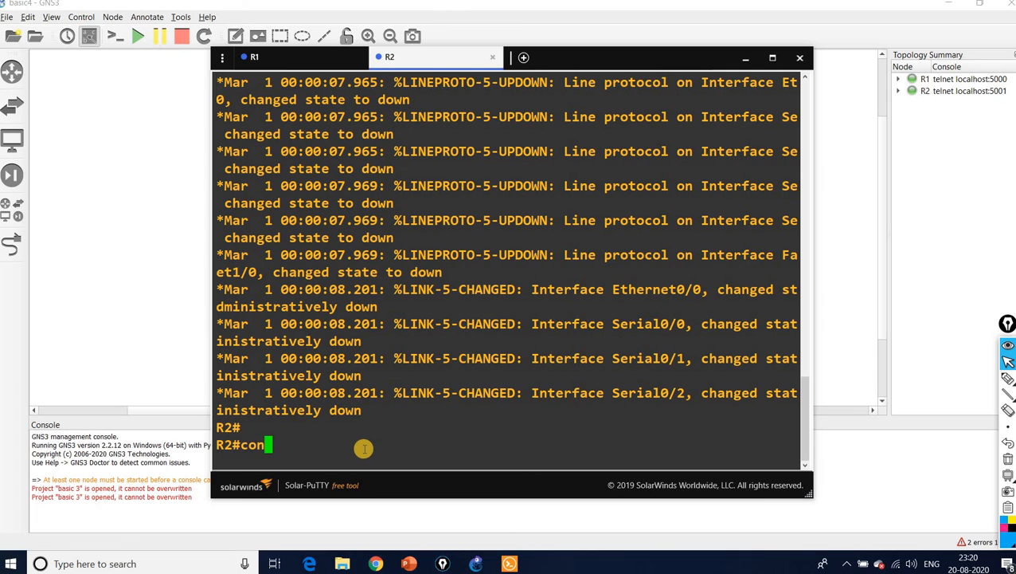
text(f t)
key(Return)
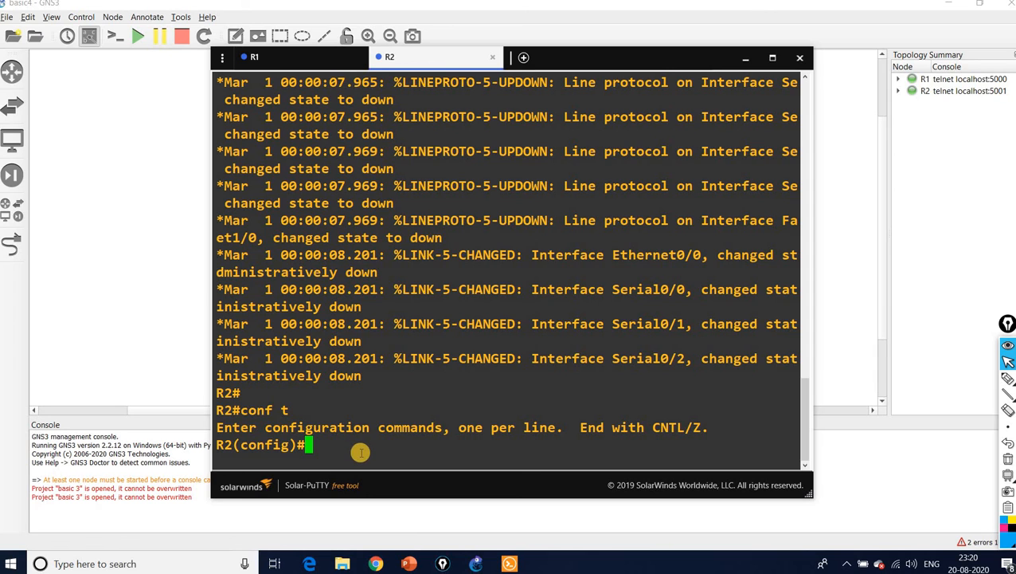
- Select R2's linked interface with "int f1/0" and enable it with "no shut"
text(int f)
click(744, 56)
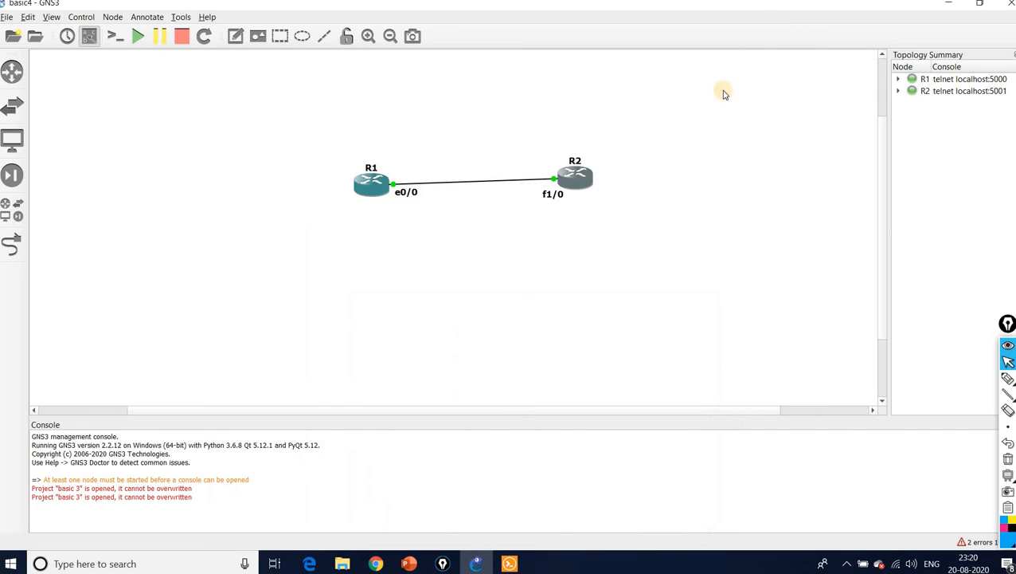
click(509, 564)
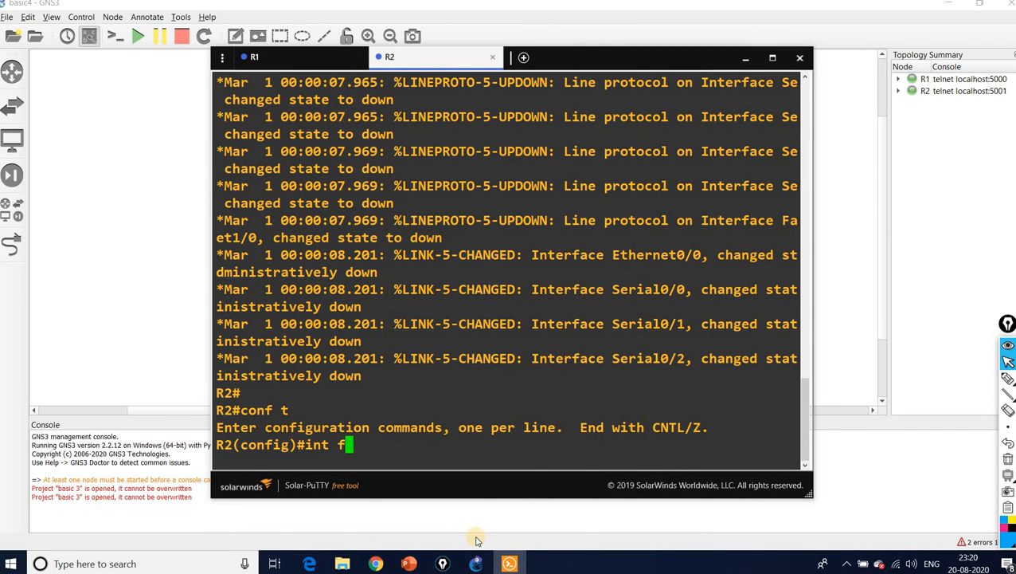
text(1/0)
key(Return)
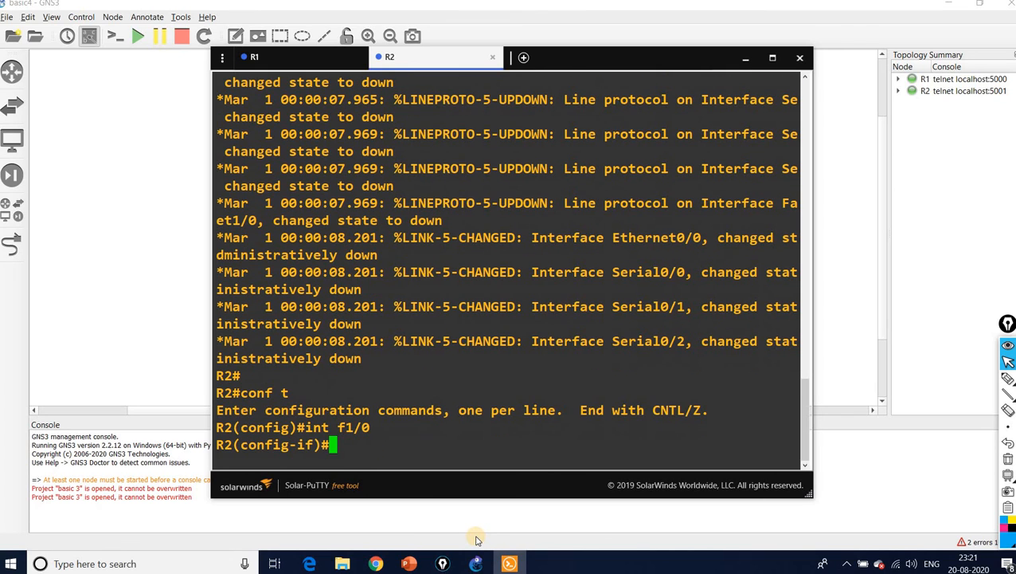
text(ip)
key(BackSpace)
key(BackSpace)
key(BackSpace)
text(no shut)
key(Return)
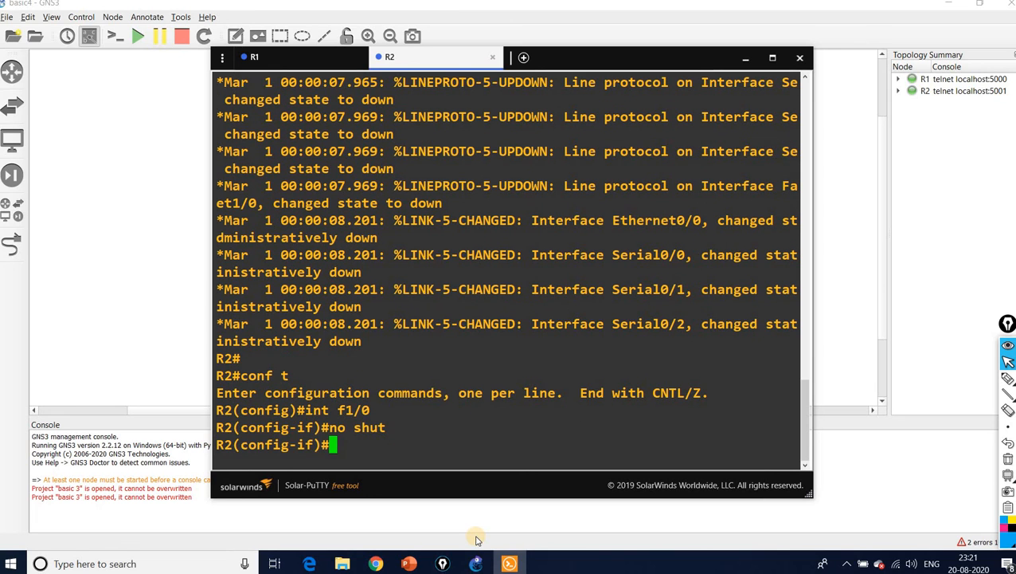
- Assign 10.1.1.2 255.255.255.0 to R2's f1/0 interface with "ip add"
text(ip add )
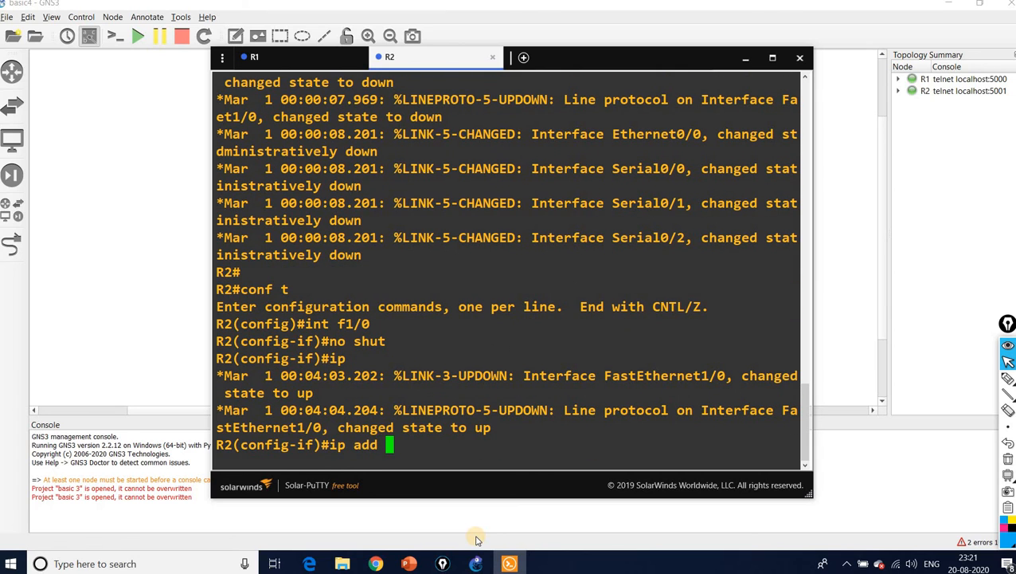
text(10.1.1.2 2)
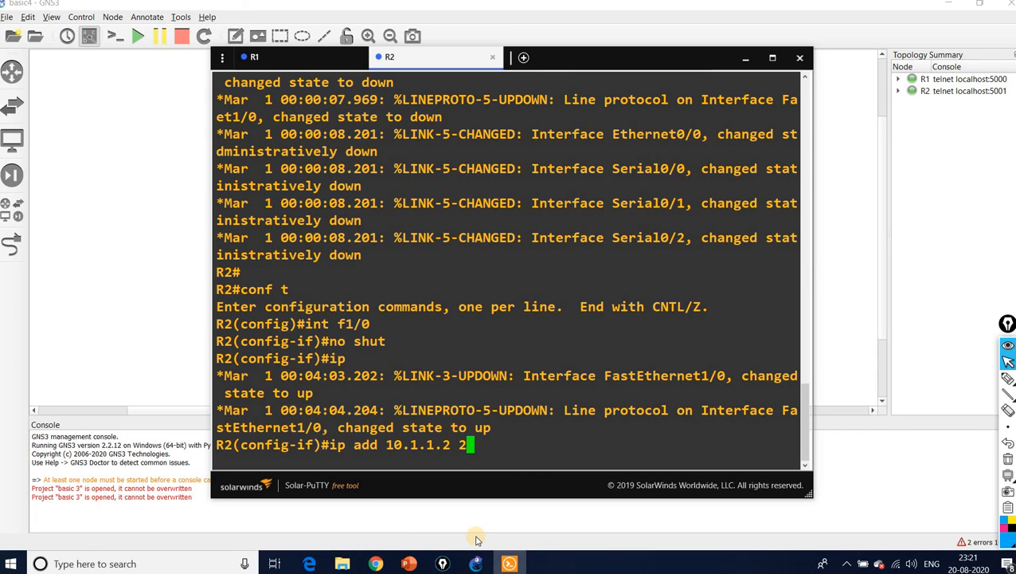
text(55.255.255.0)
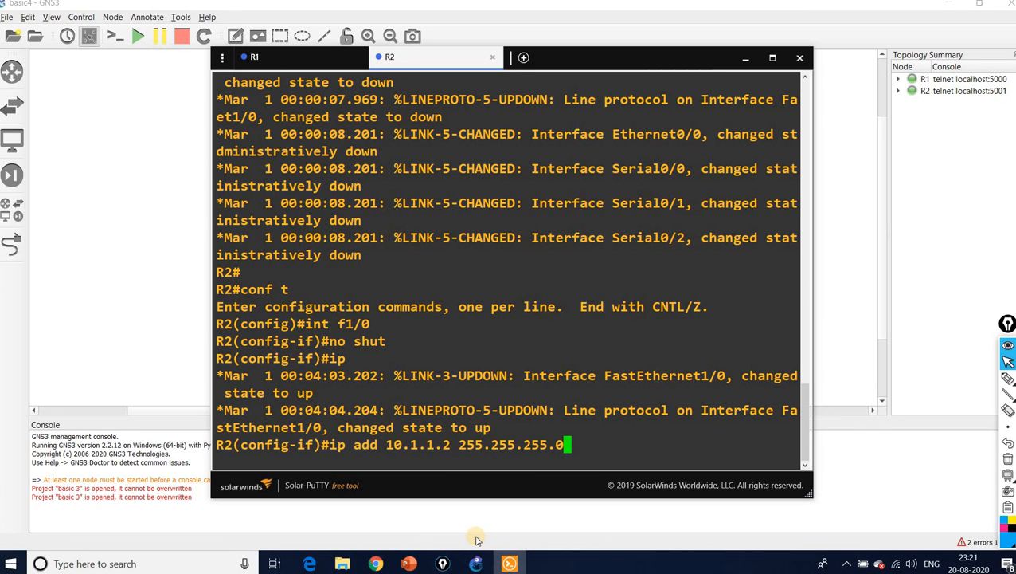
key(Return)
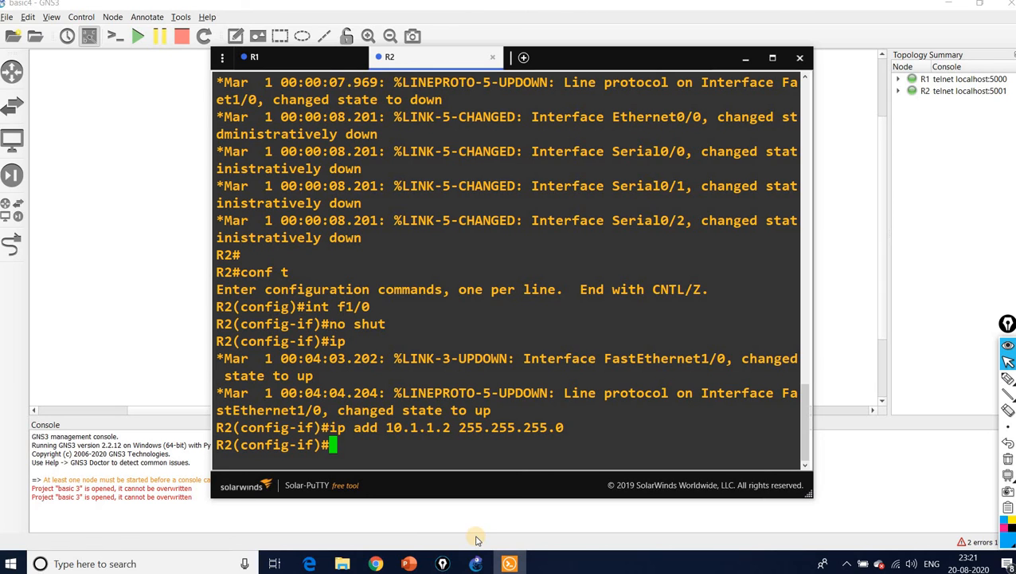
- Check R2's assigned interface addresses with "do sh ip int bri | e ass"
text(do sh ip )
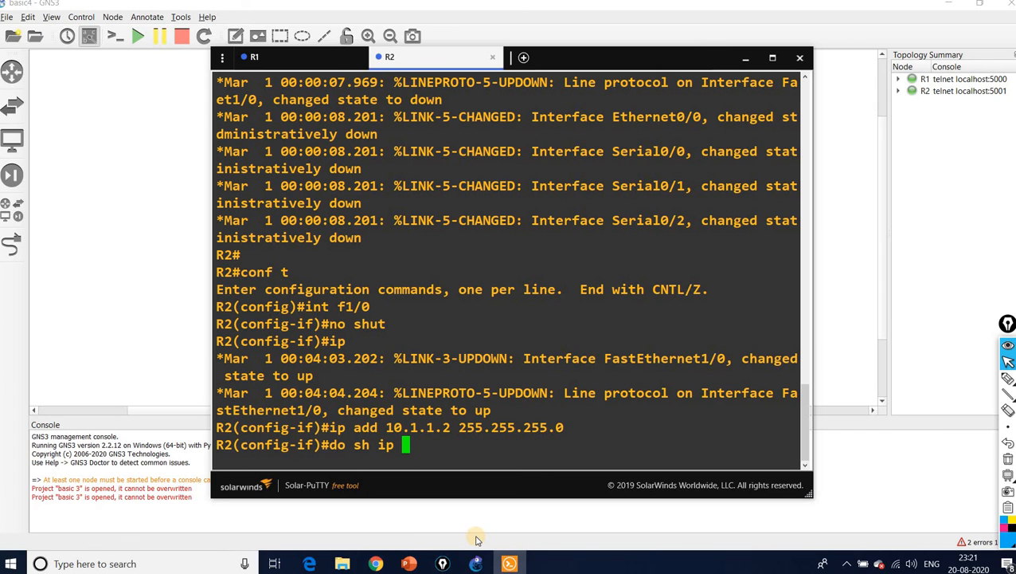
text(int bi)
key(BackSpace)
text(ri |)
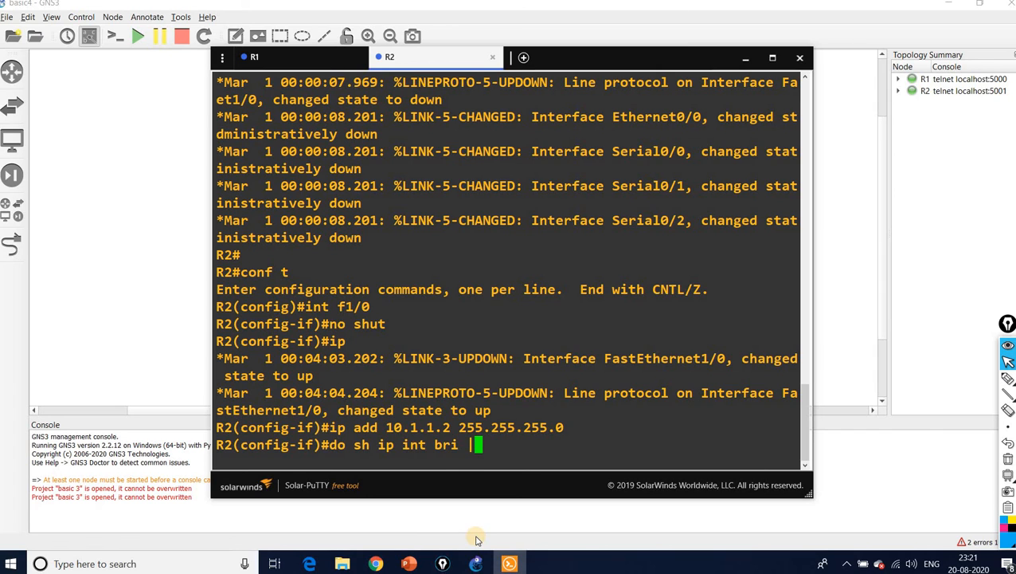
text( e ass)
key(Return)
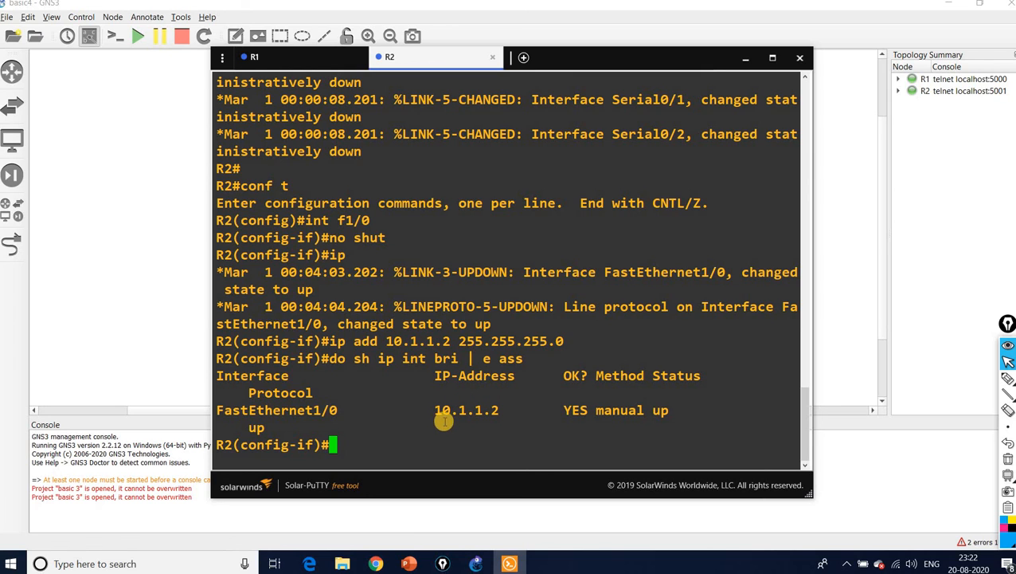
text(do ping)
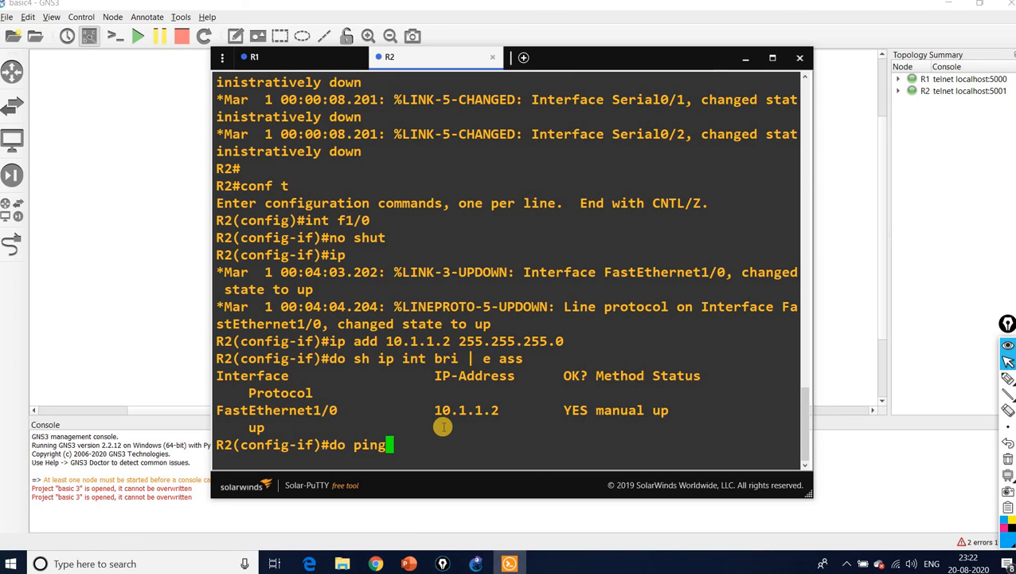
key(BackSpace)
key(BackSpace)
key(BackSpace)
key(BackSpace)
key(BackSpace)
key(BackSpace)
key(BackSpace)
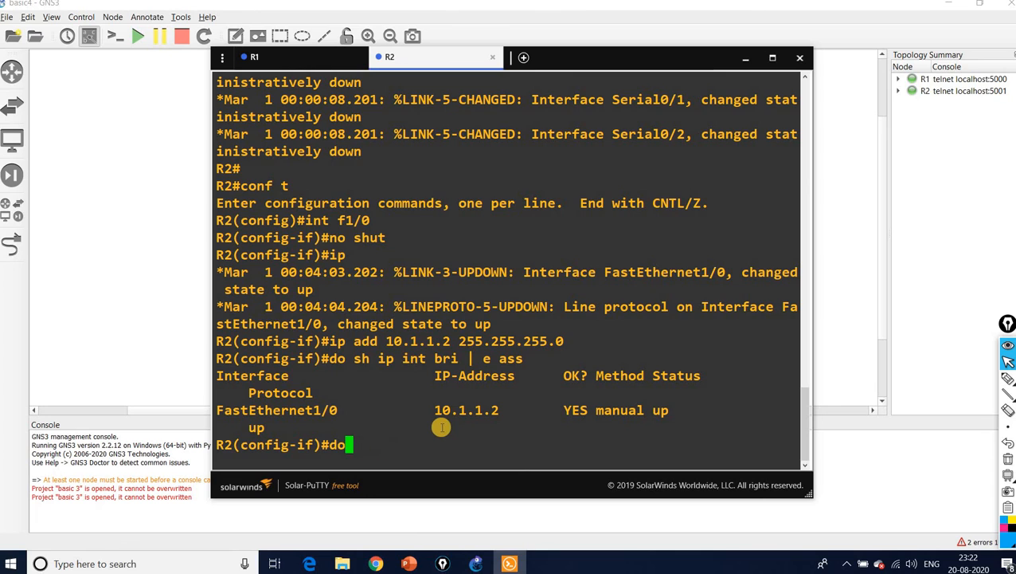
- Exit R2's interface configuration mode and test connectivity to R1 with "do ping 10.1.1.1"
text(exit)
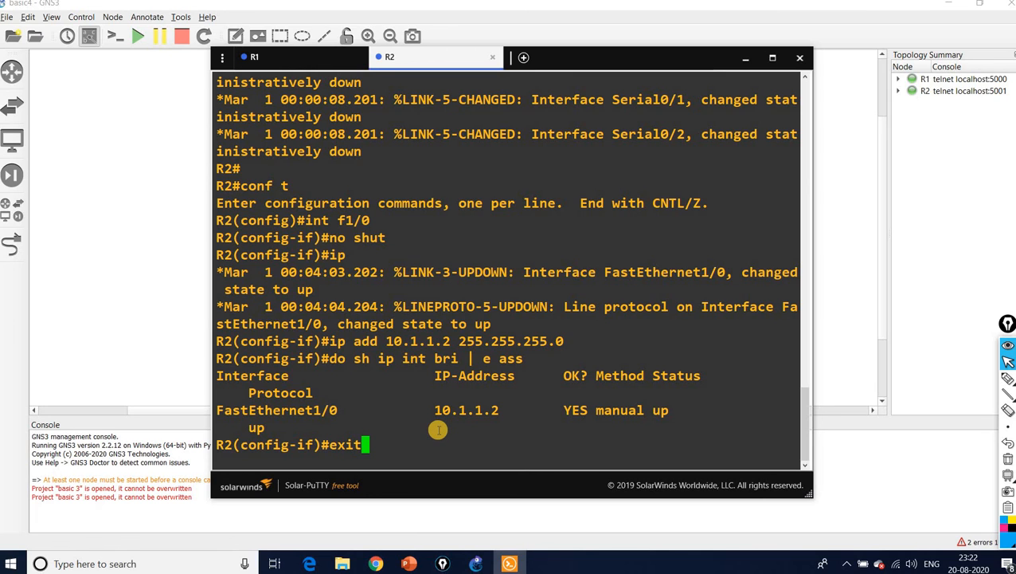
key(Return)
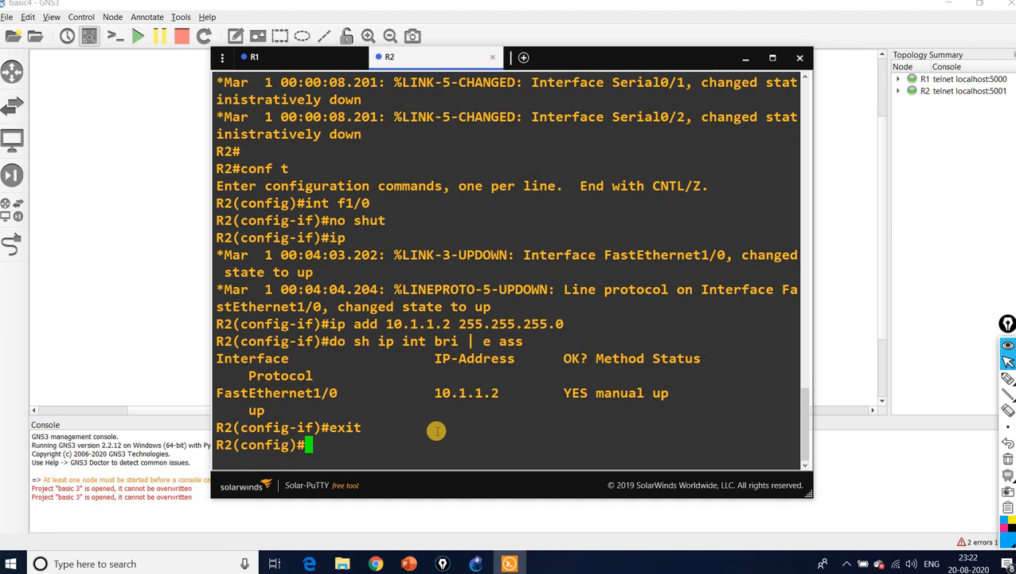
text(do )
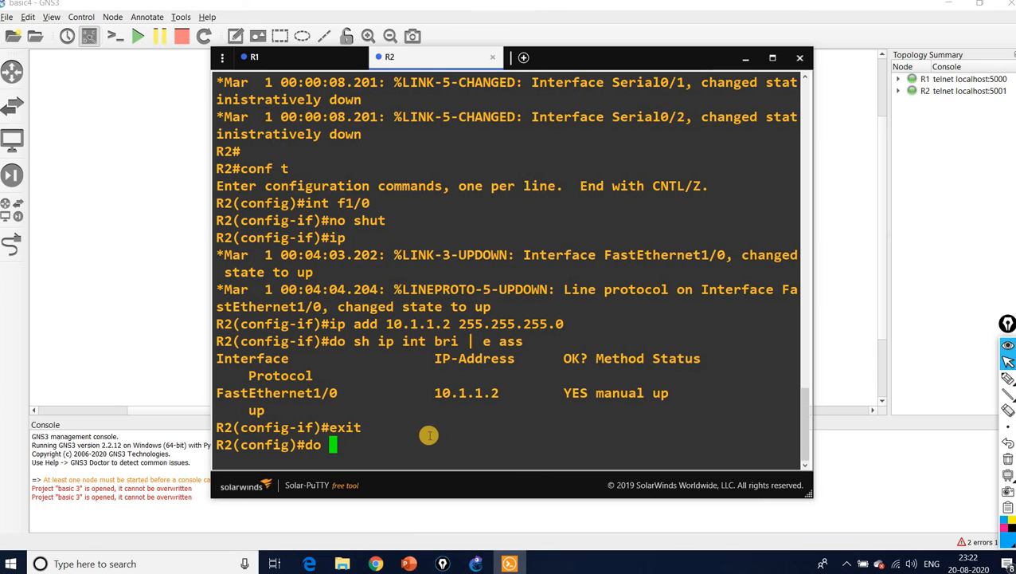
text(ping)
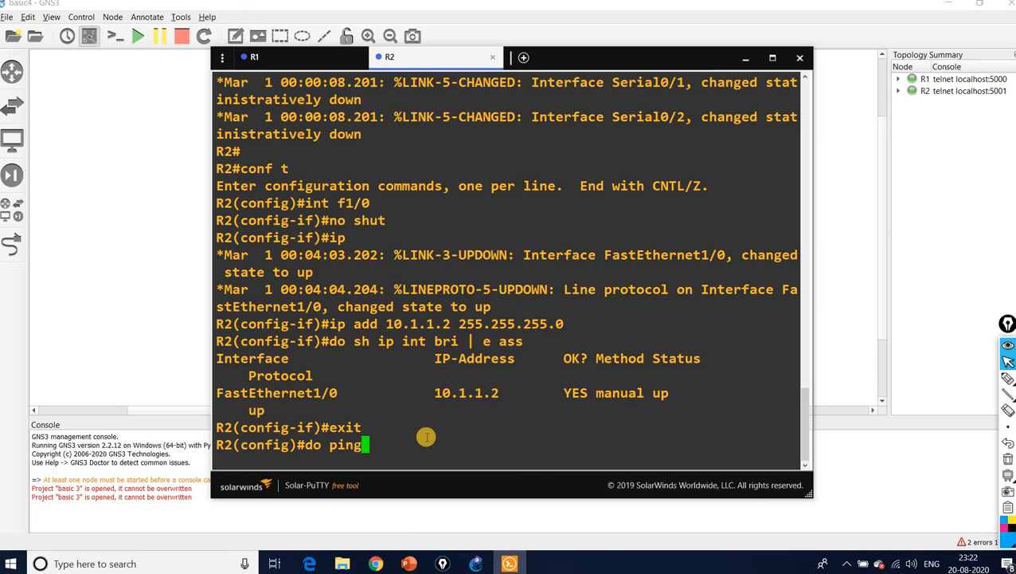
text( 10.1.1.1)
key(Return)
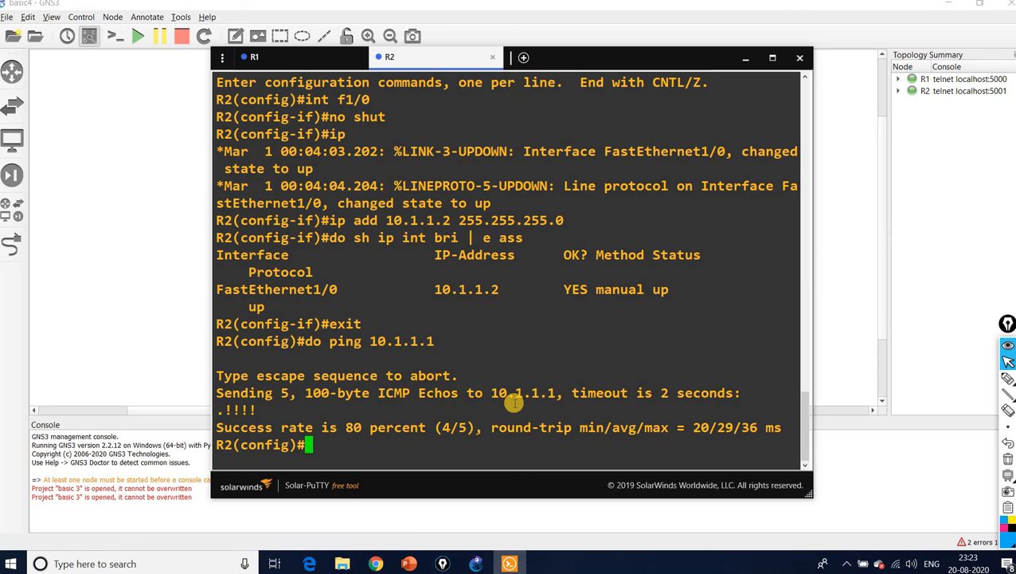
- Configure "router eigrp 1" with "net 0.0.0.0" on R2 and try the "save" command
text(router eigr)
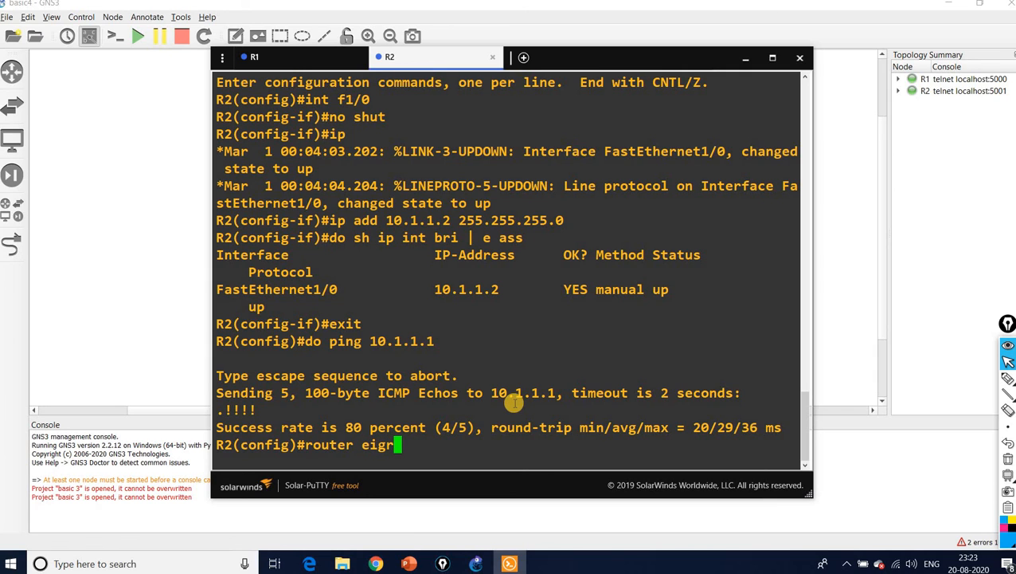
text(p 1)
key(Return)
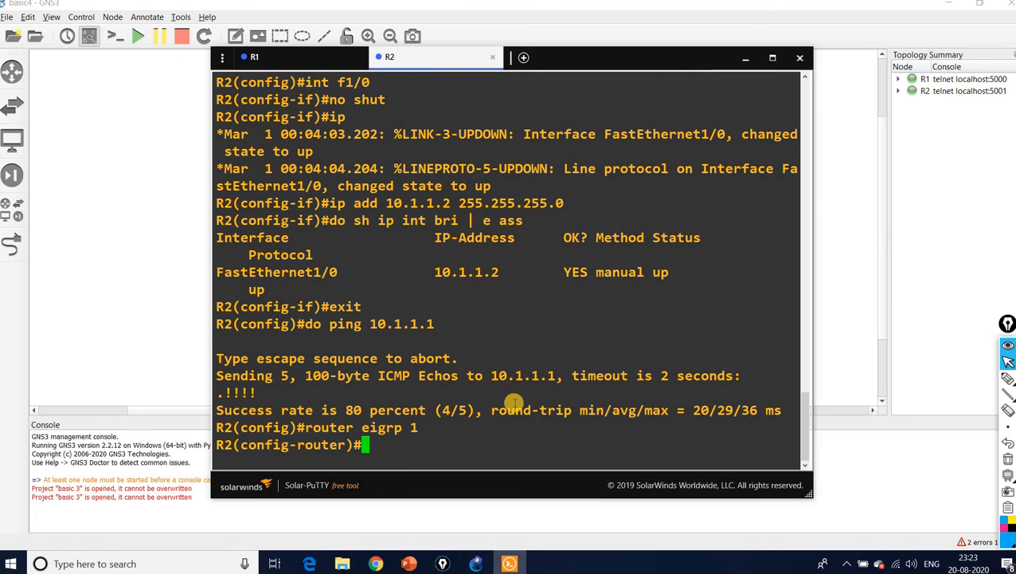
text(net 0.0.0.0)
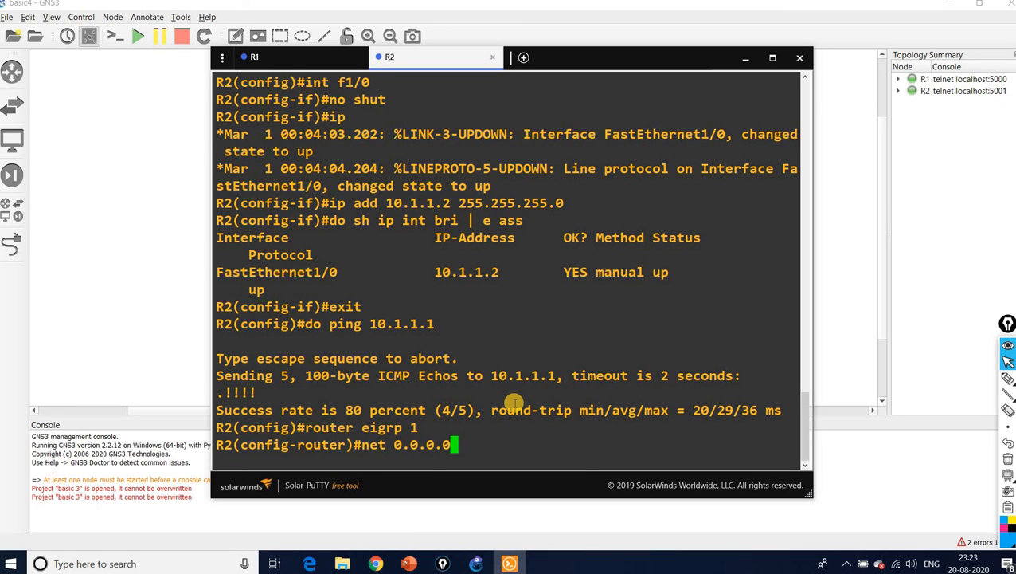
key(Return)
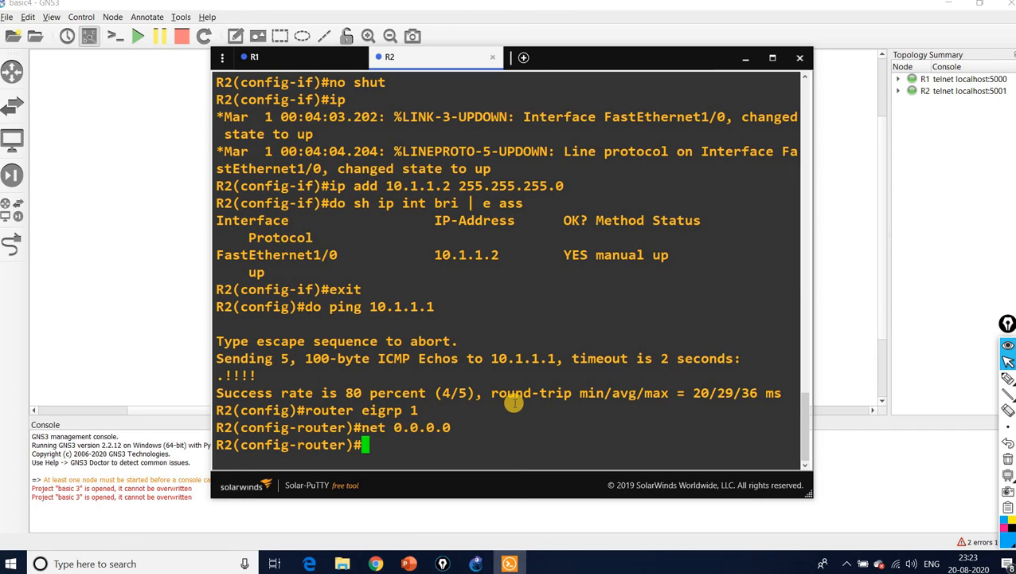
text(save)
key(Return)
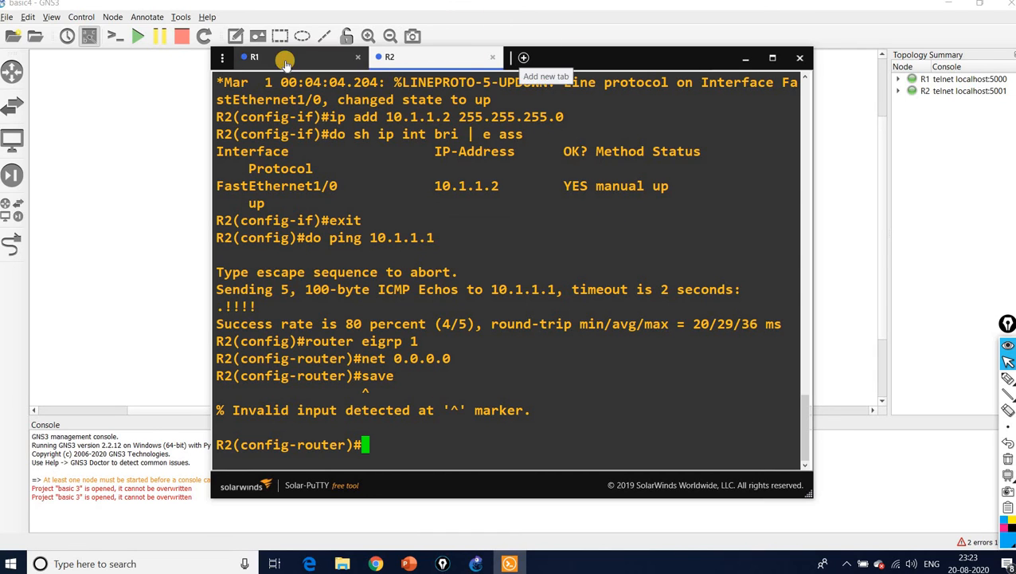
- Configure "router eigrp 1" with "net 0.0.0.0" in R1's console
click(256, 57)
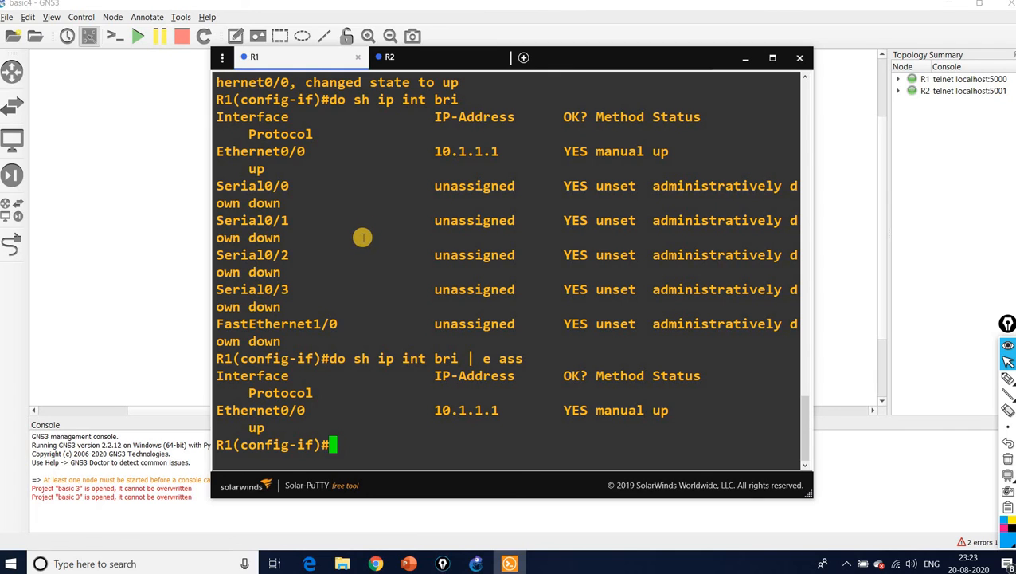
text(router )
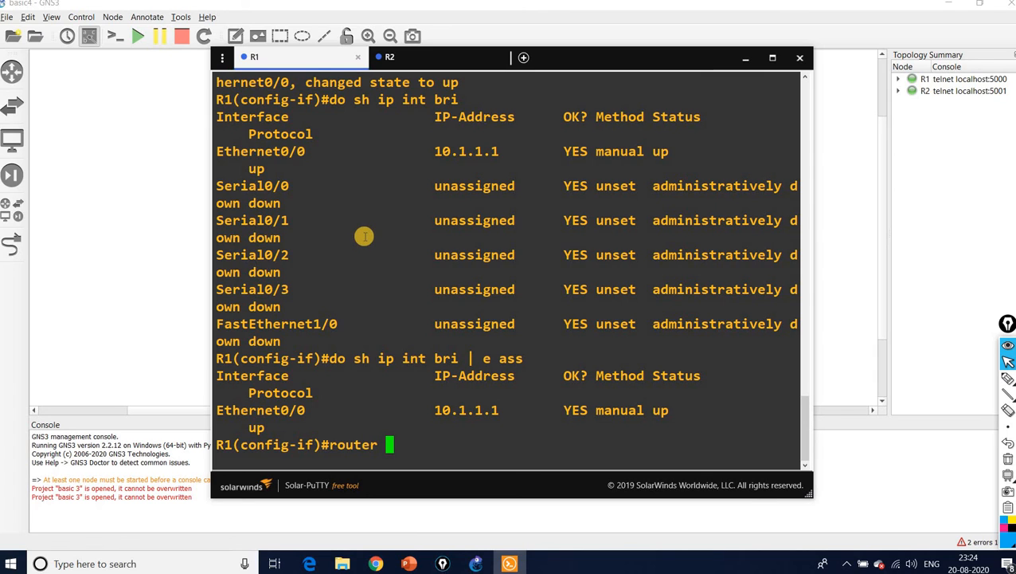
text(ei)
text(grp 1)
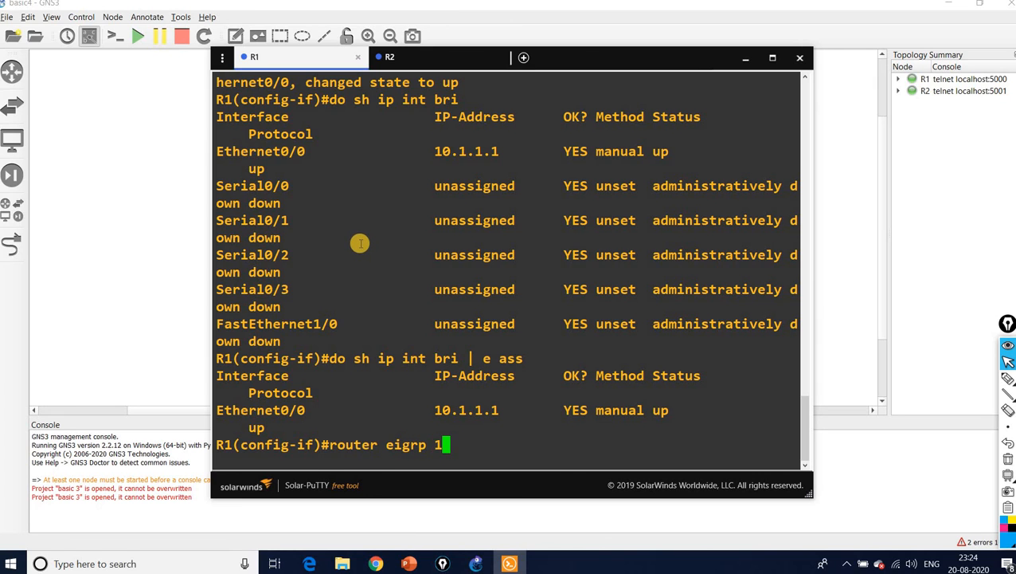
key(Return)
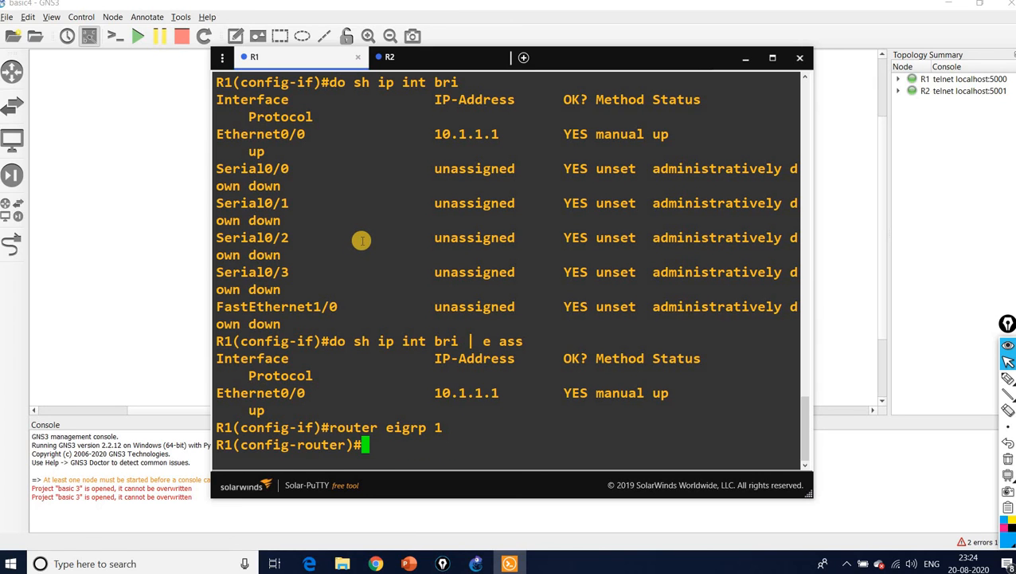
text(net 0.0.0.0)
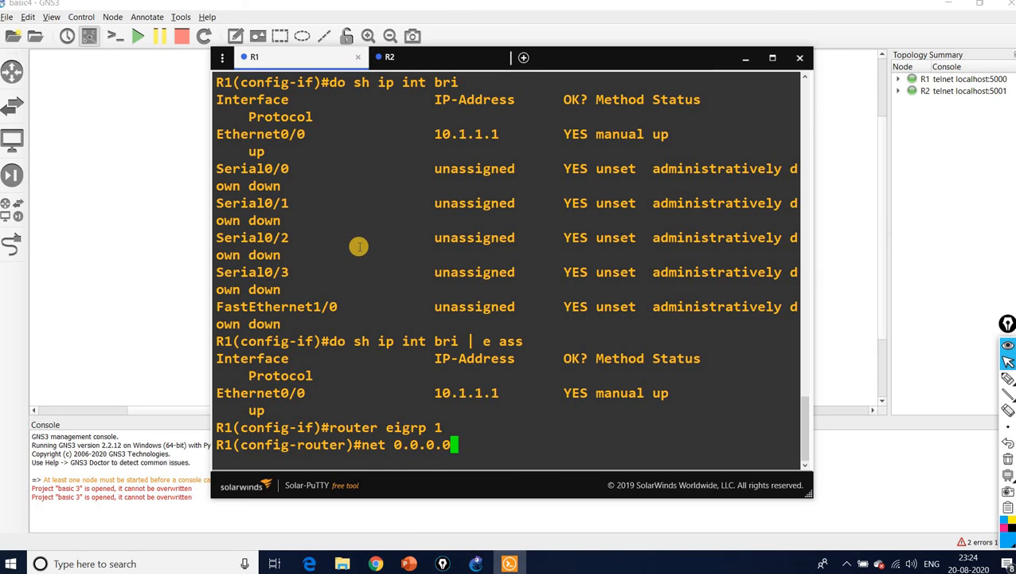
key(Return)
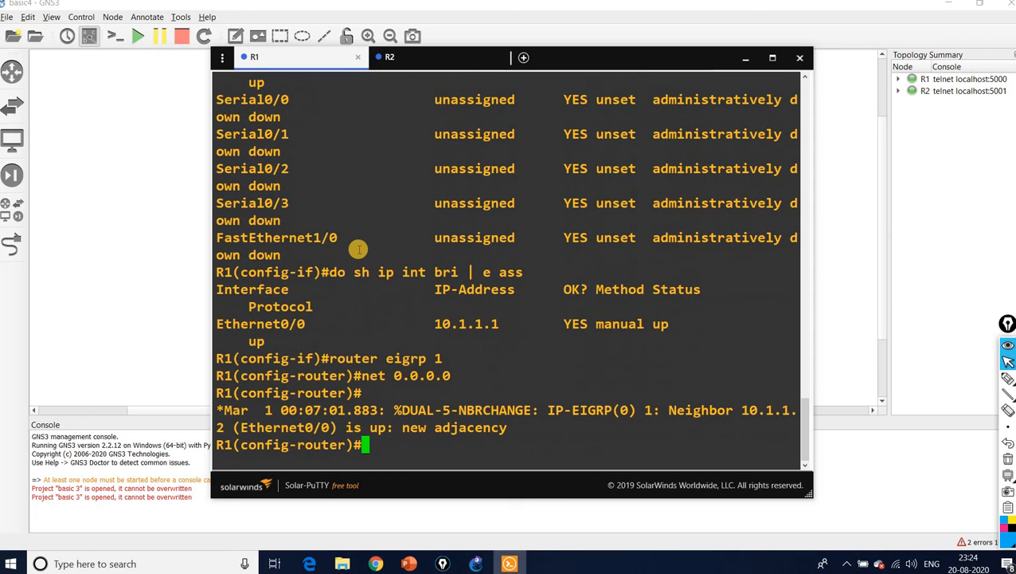
- Exit R1's EIGRP configuration mode and close the console window to return to the topology
text(e)
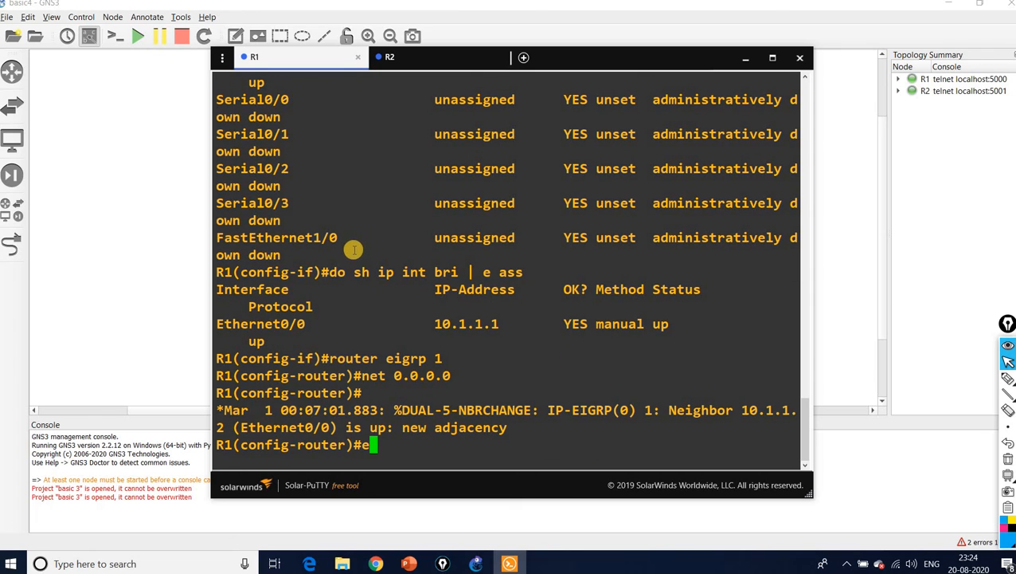
text(xit)
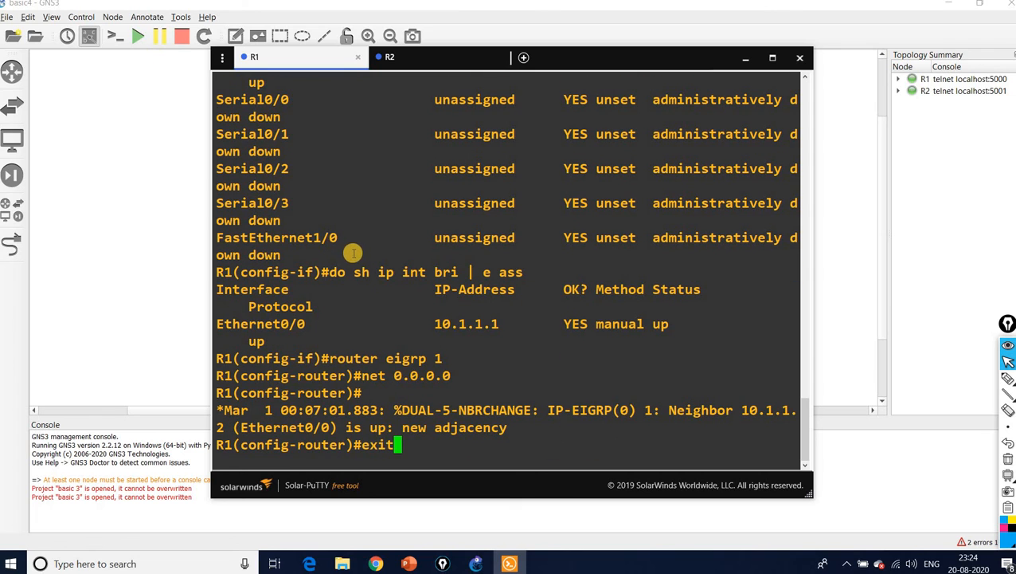
key(Return)
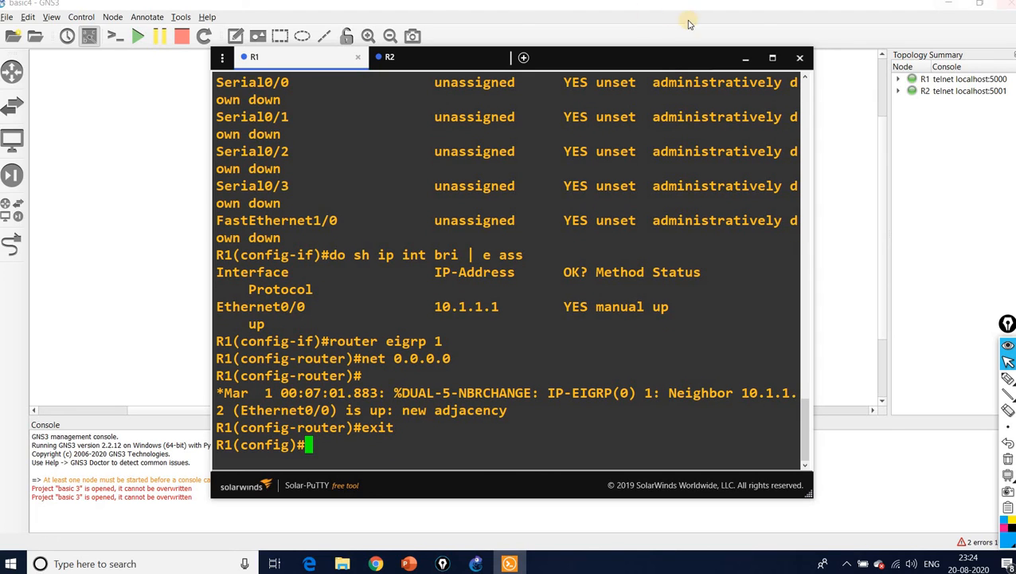
click(797, 61)
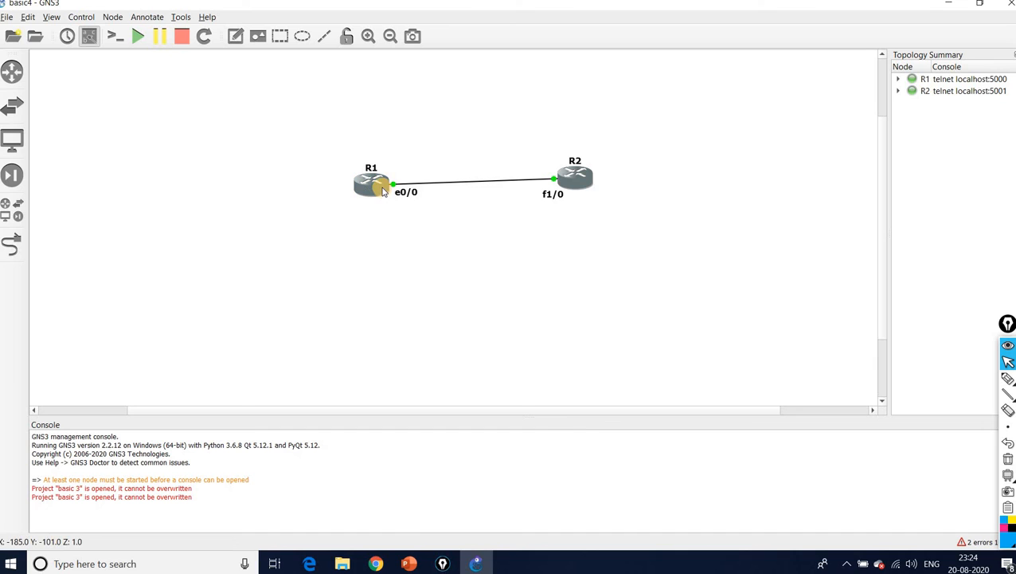
- Stop all running devices in the basic4 topology
mouse_move(371, 191)
click(6, 17)
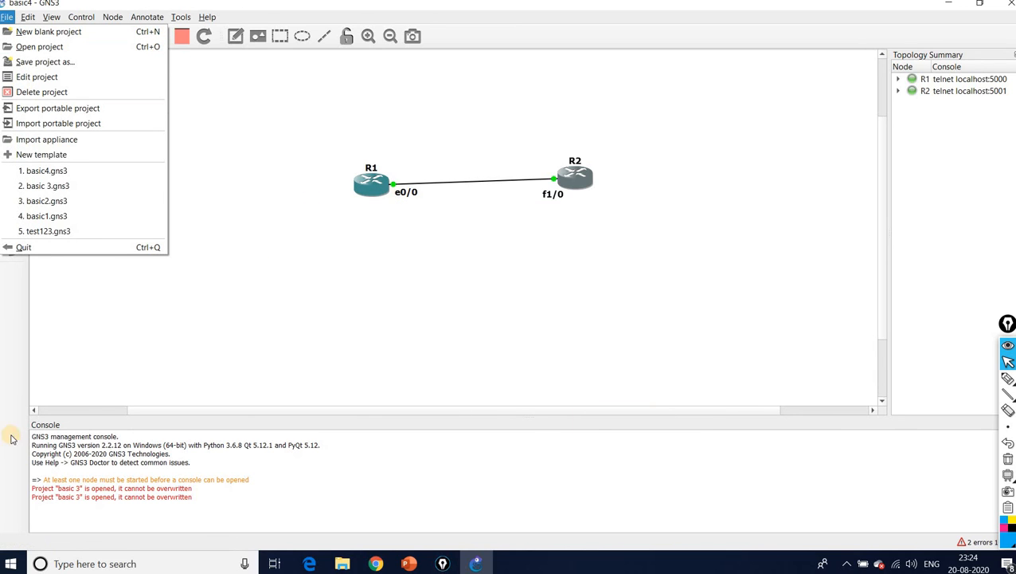
mouse_move(181, 16)
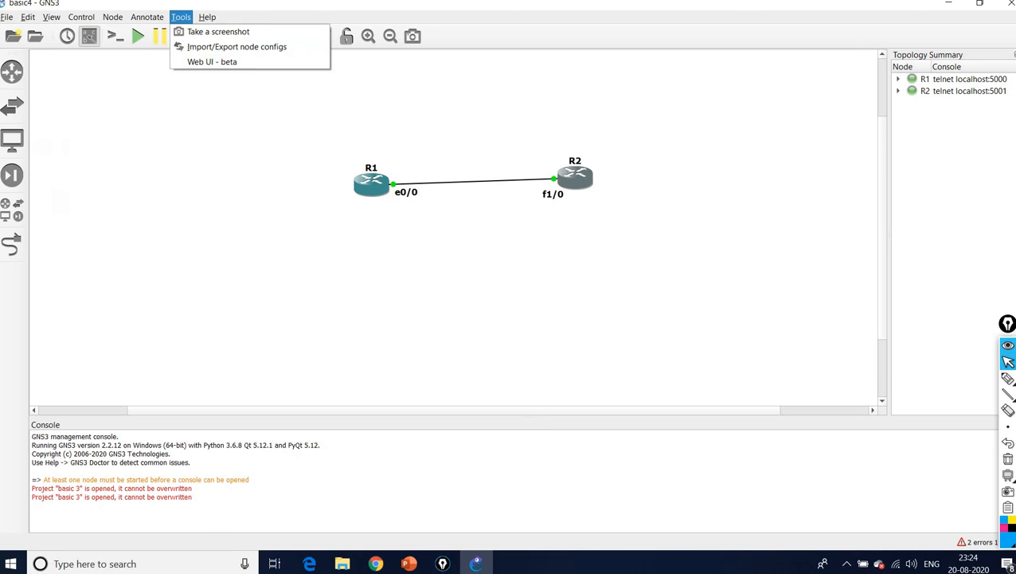
click(212, 73)
click(185, 39)
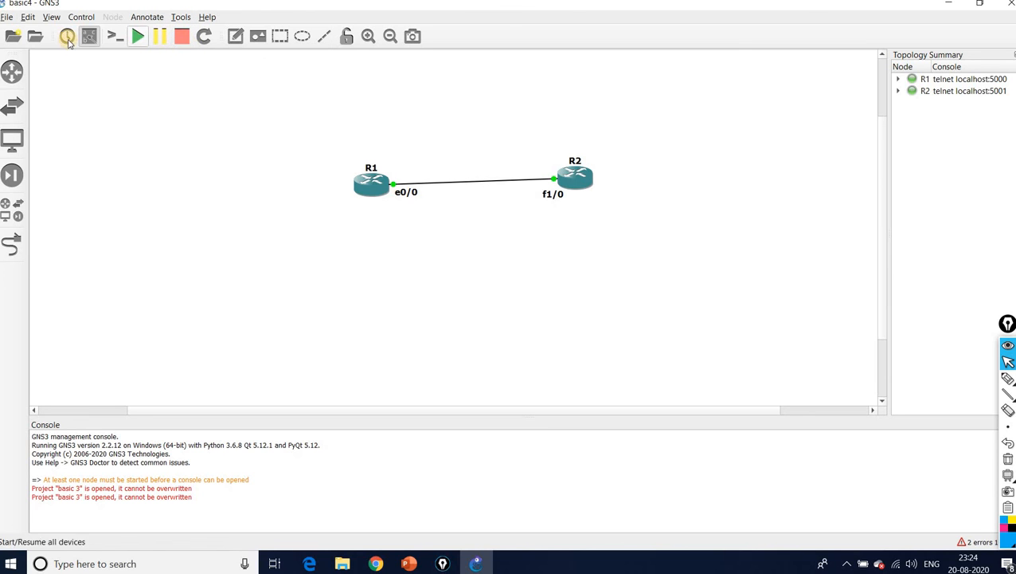
- Quit GNS3, confirming the exit, and show the closing "THANK YOU" slide of the GNS3 Installation presentation in PowerPoint
click(7, 16)
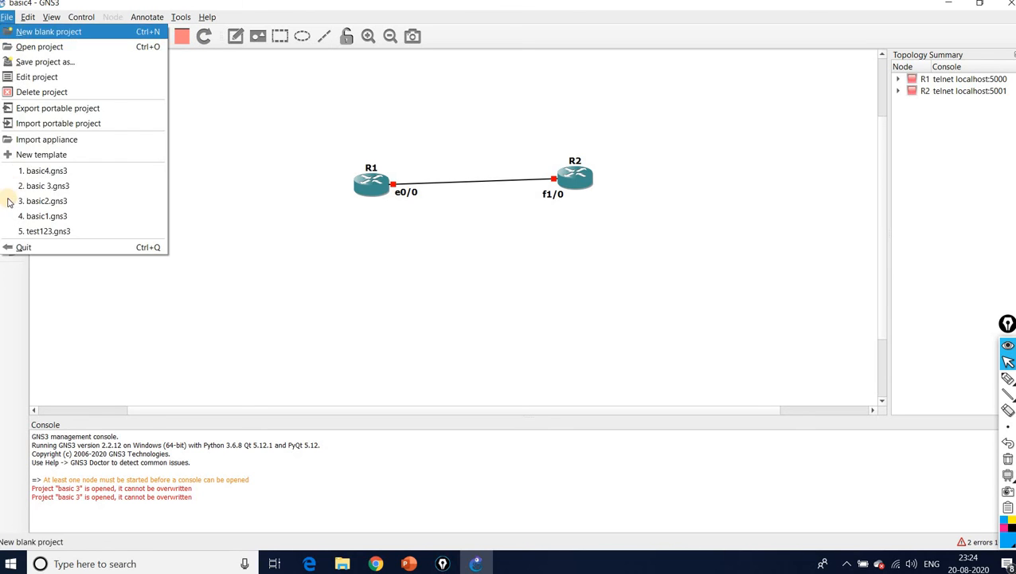
click(24, 247)
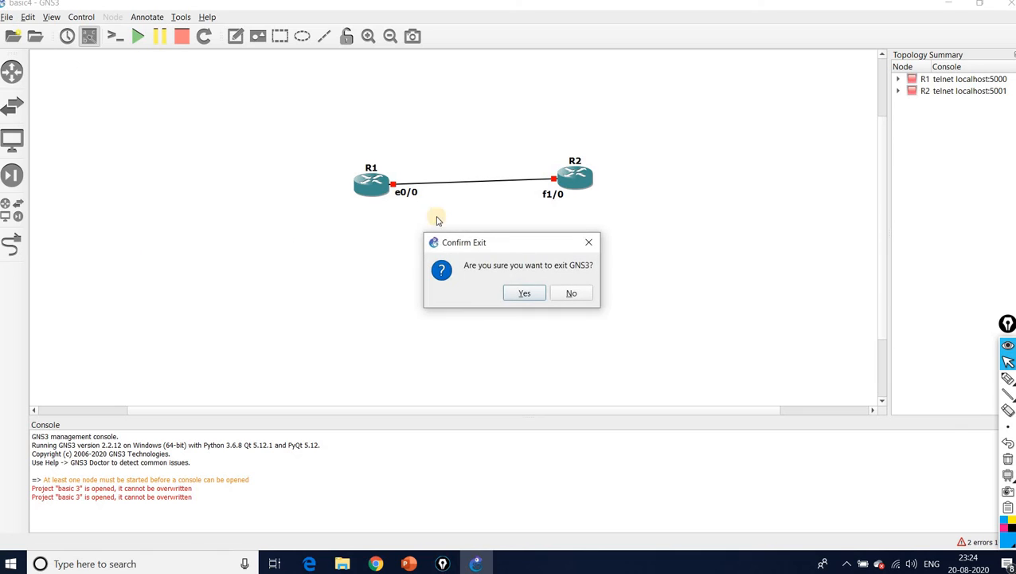
click(523, 292)
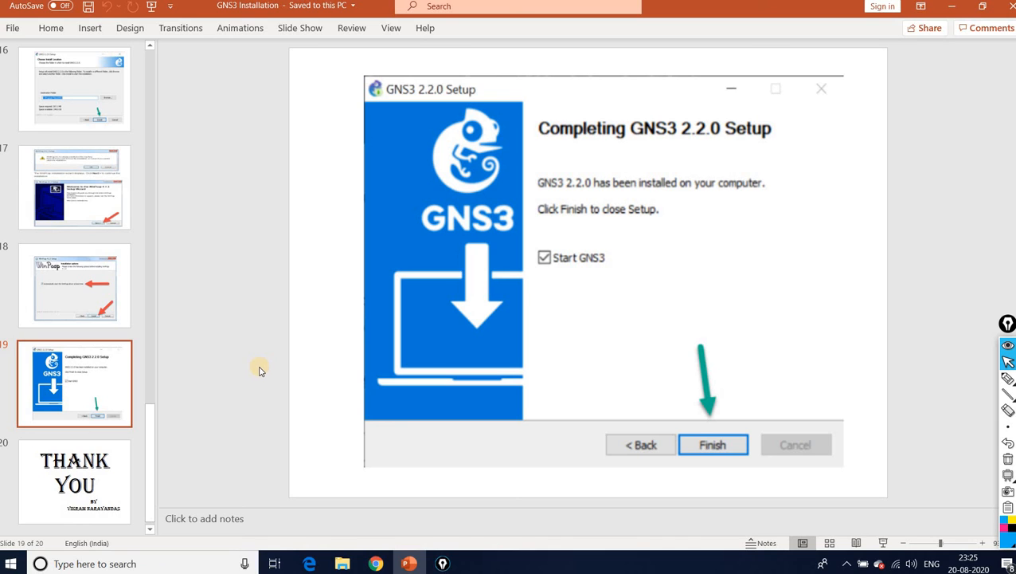
click(91, 471)
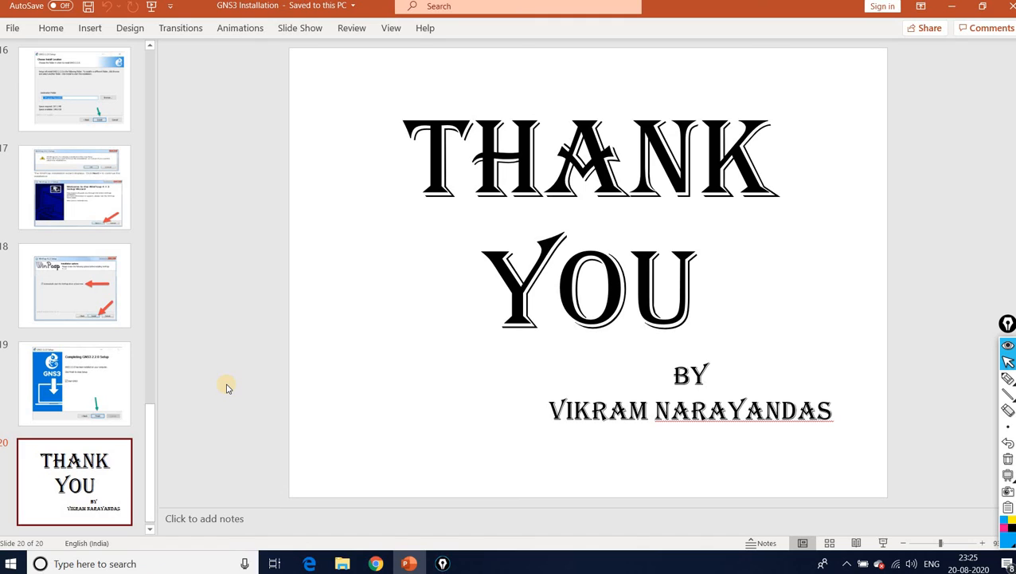